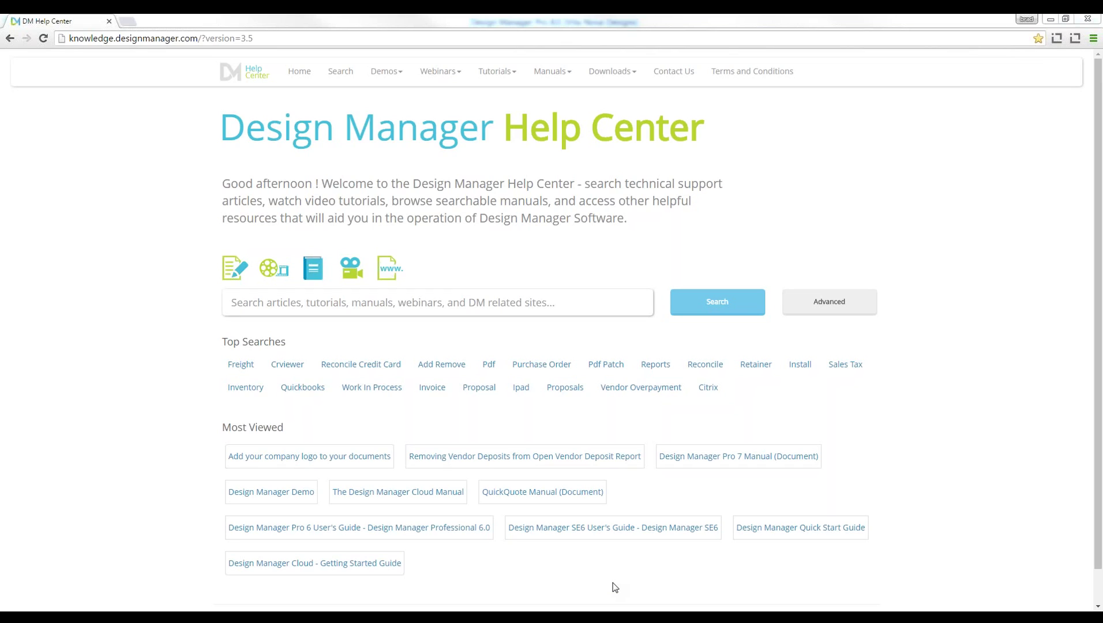
- Open the list of recorded webinars in the Design Manager Help Center
{"action": "left_click_drag", "start_coordinate": [503, 126], "coordinate": [686, 125]}
{"action": "left_click_drag", "start_coordinate": [197, 38], "coordinate": [69, 38]}
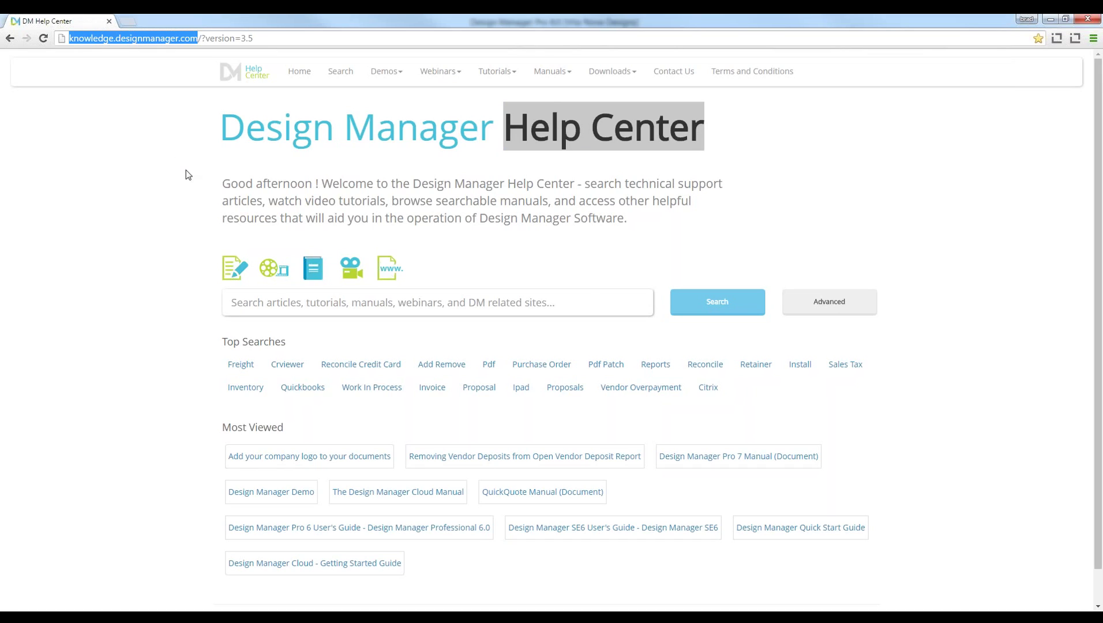
{"action": "left_click", "coordinate": [440, 71]}
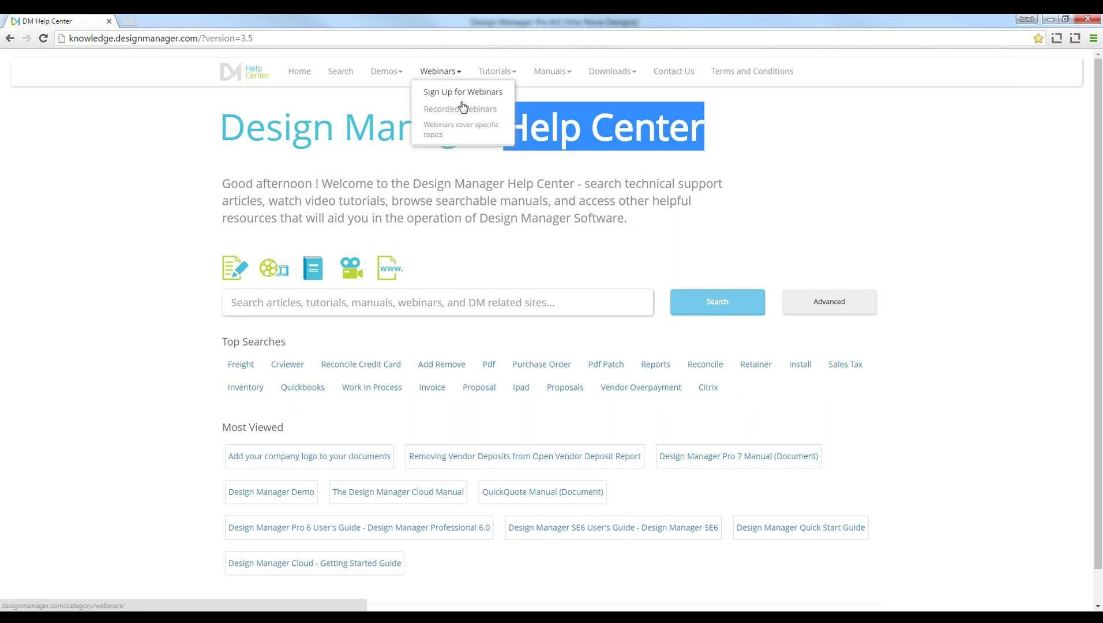
{"action": "left_click", "coordinate": [462, 111]}
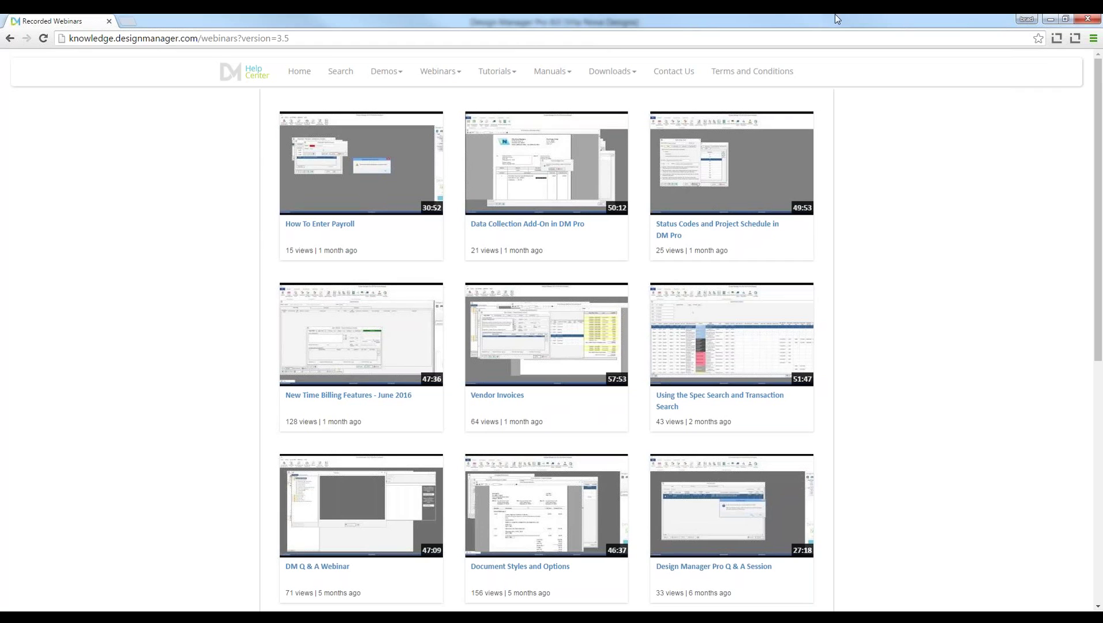
- Switch to Design Manager and open project HIL01 for editing from the Projects and Specifications window
{"action": "left_click", "coordinate": [434, 616]}
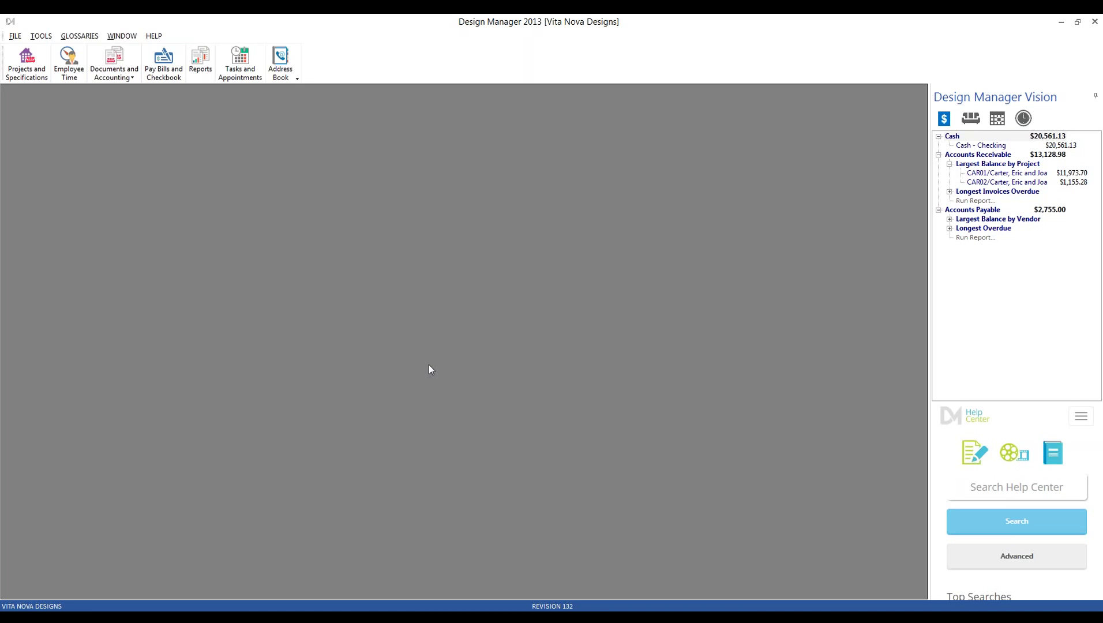
{"action": "left_click", "coordinate": [40, 65]}
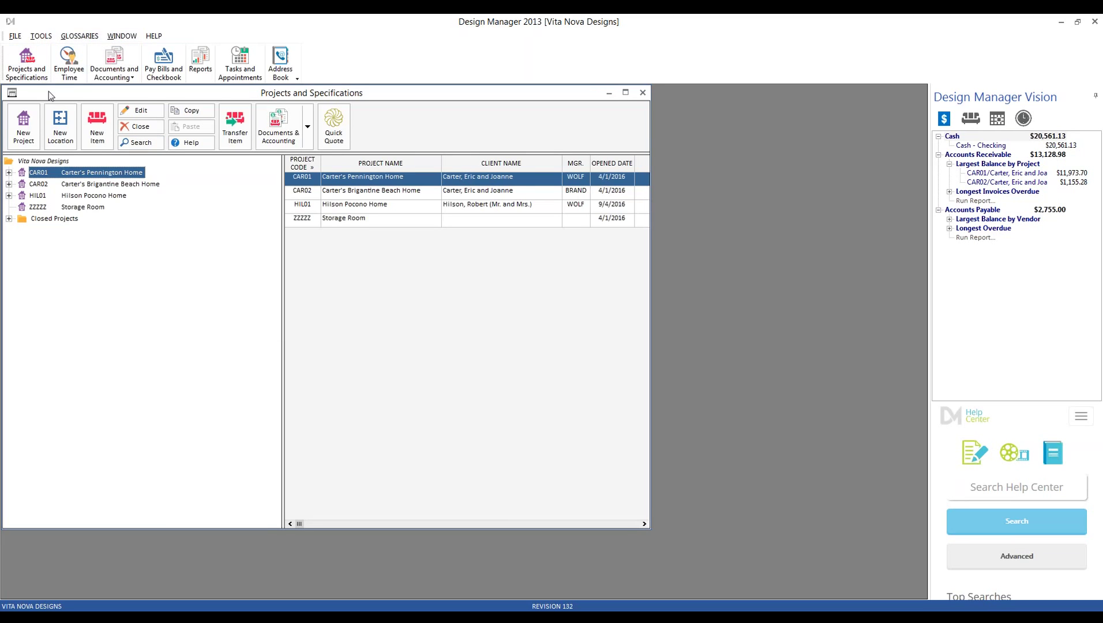
{"action": "left_click", "coordinate": [23, 58]}
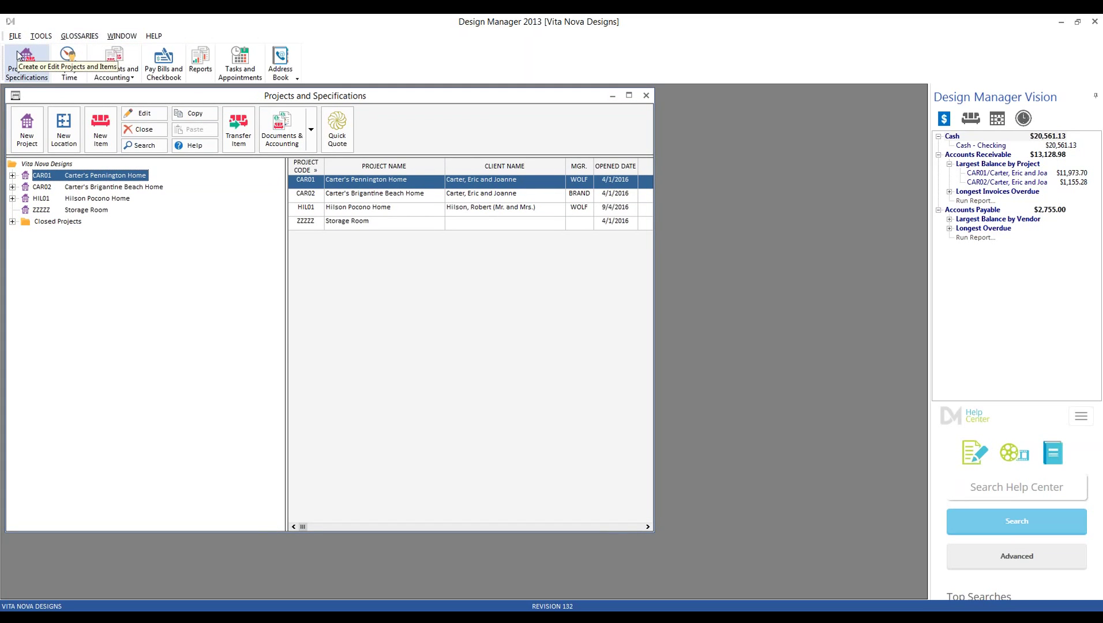
{"action": "left_click", "coordinate": [116, 199]}
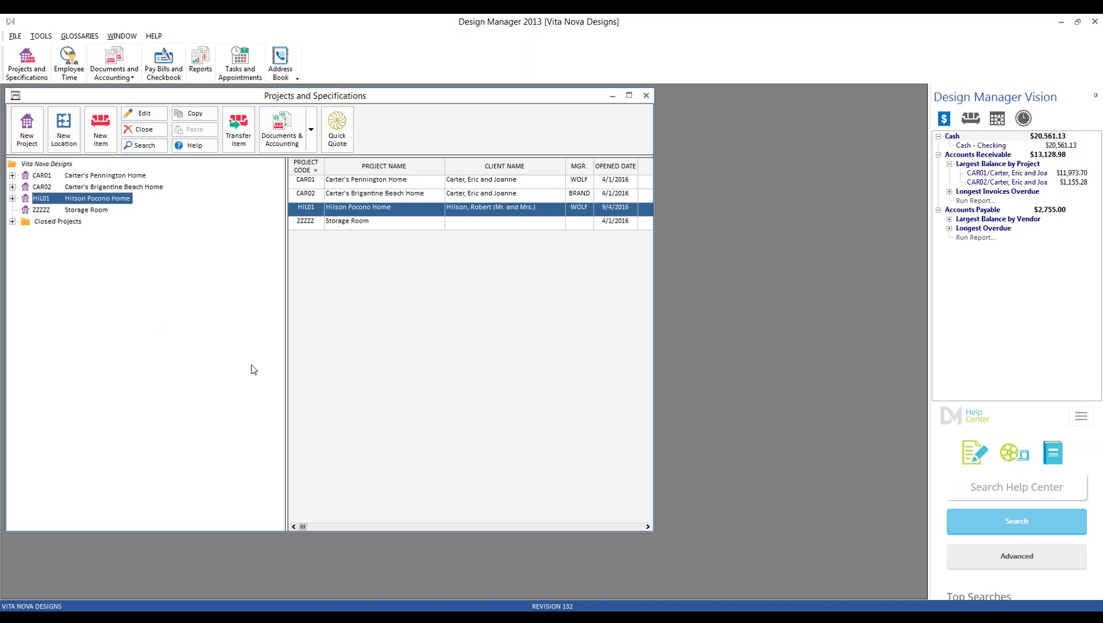
{"action": "left_click", "coordinate": [145, 114]}
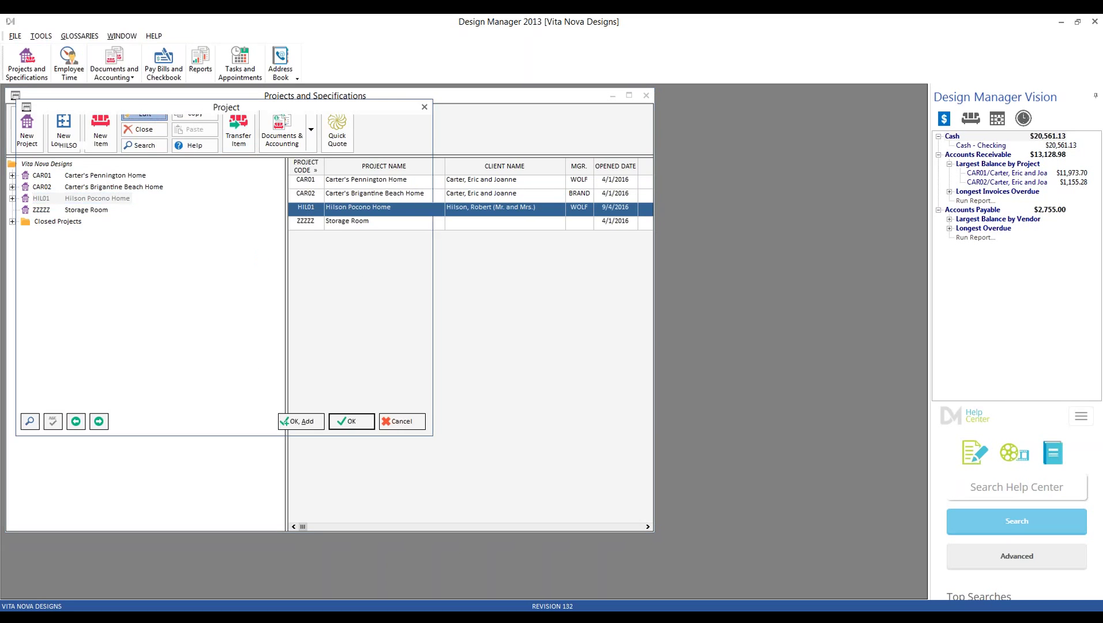
- Open the invoice settings in the advanced mark-up options of project HIL01
{"action": "left_click_drag", "start_coordinate": [140, 113], "coordinate": [207, 138]}
{"action": "left_click", "coordinate": [210, 151]}
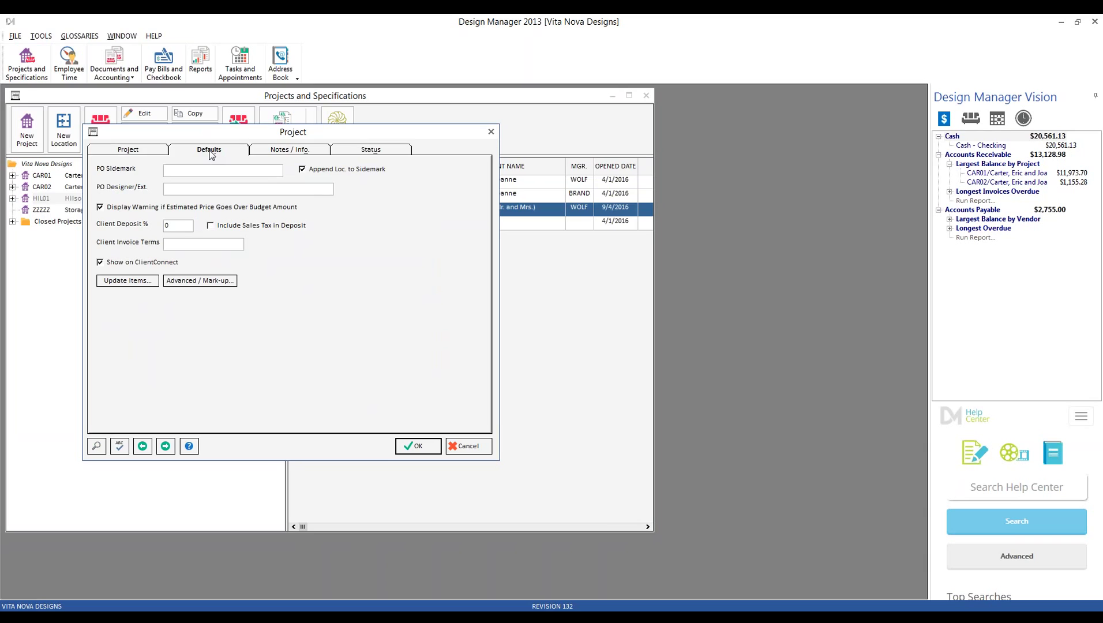
{"action": "left_click", "coordinate": [212, 283]}
{"action": "left_click_drag", "start_coordinate": [138, 124], "coordinate": [322, 192]}
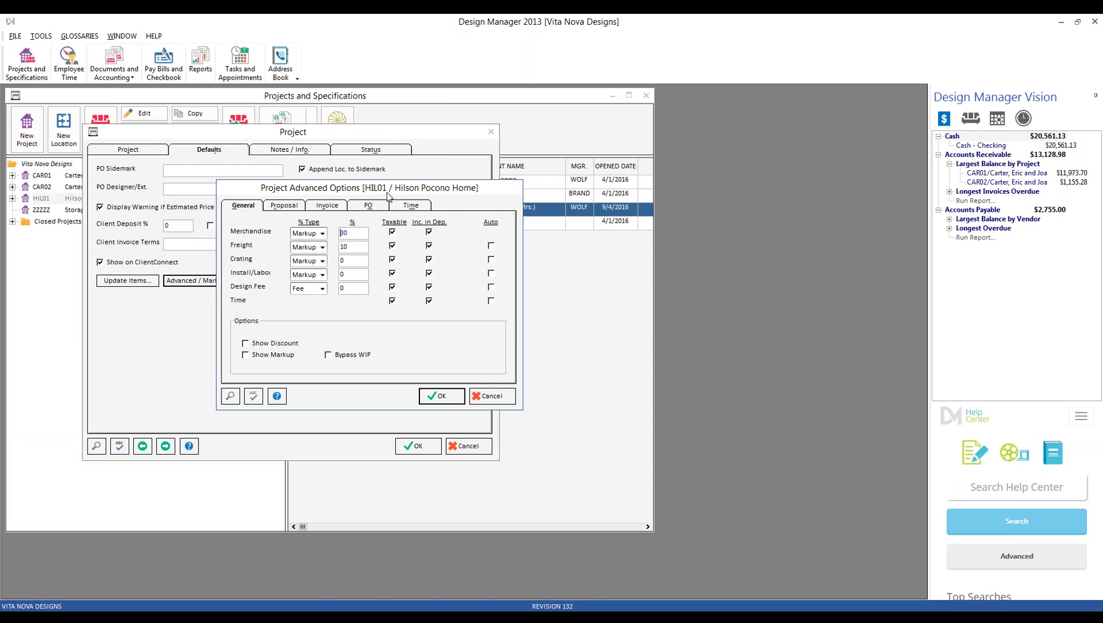
{"action": "left_click", "coordinate": [337, 208]}
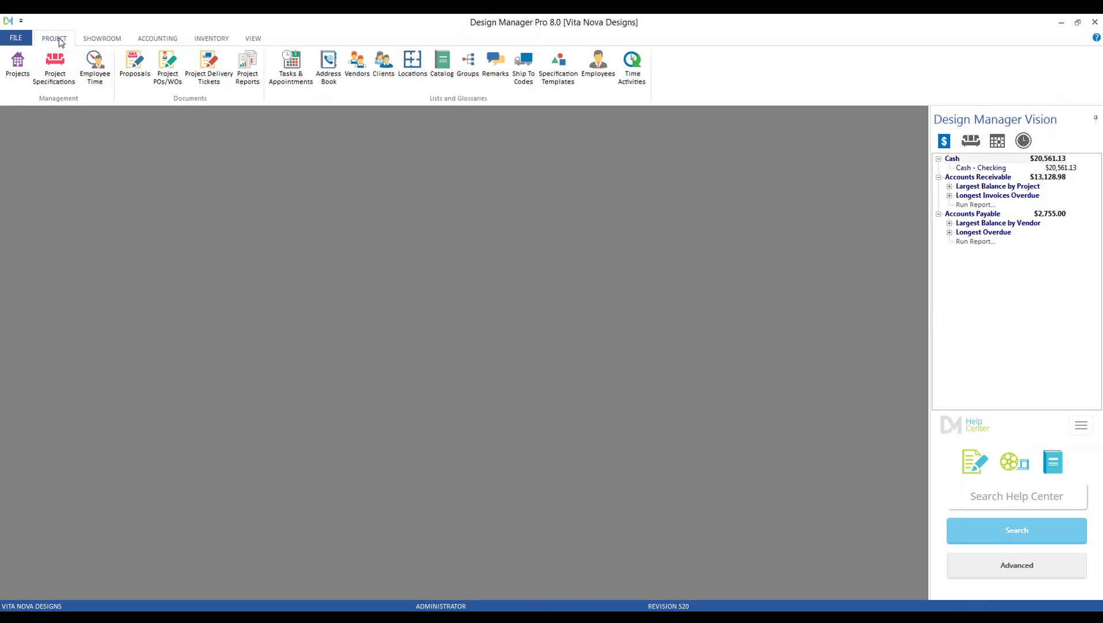
- In Design Manager Pro, view the advanced mark-up options of project HIL01, then leave without saving and close the project list
{"action": "left_click", "coordinate": [17, 68]}
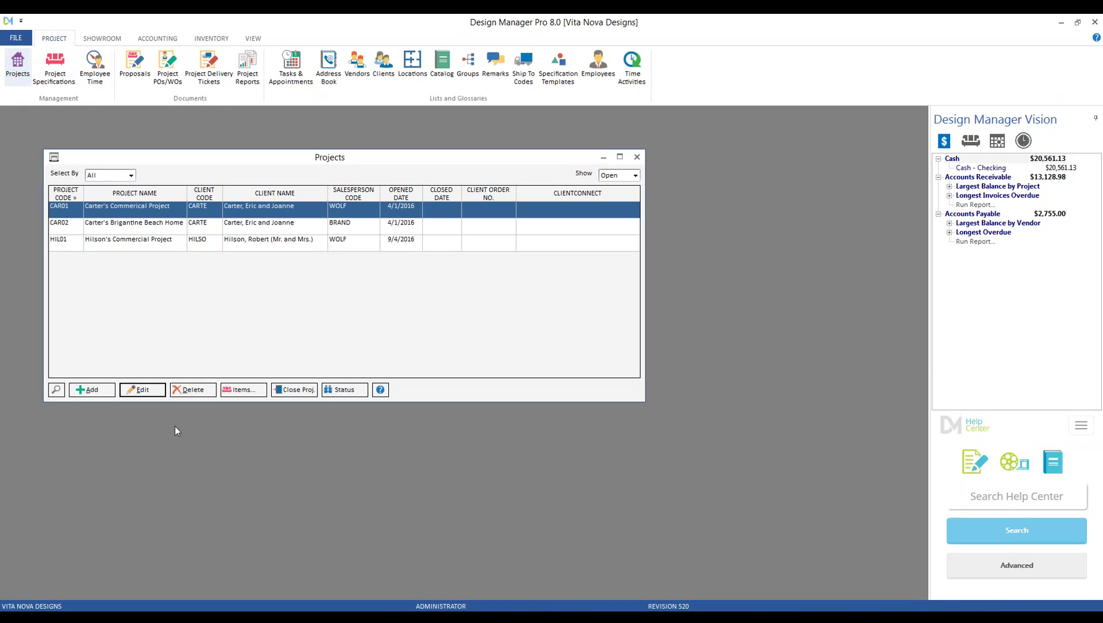
{"action": "left_click", "coordinate": [147, 244]}
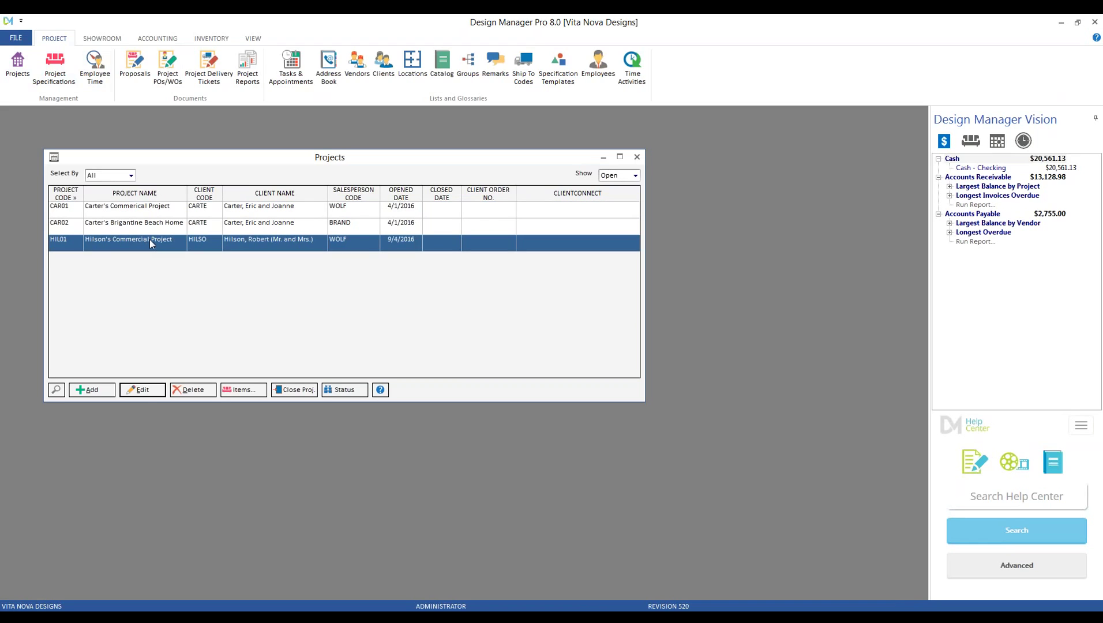
{"action": "left_click", "coordinate": [143, 390]}
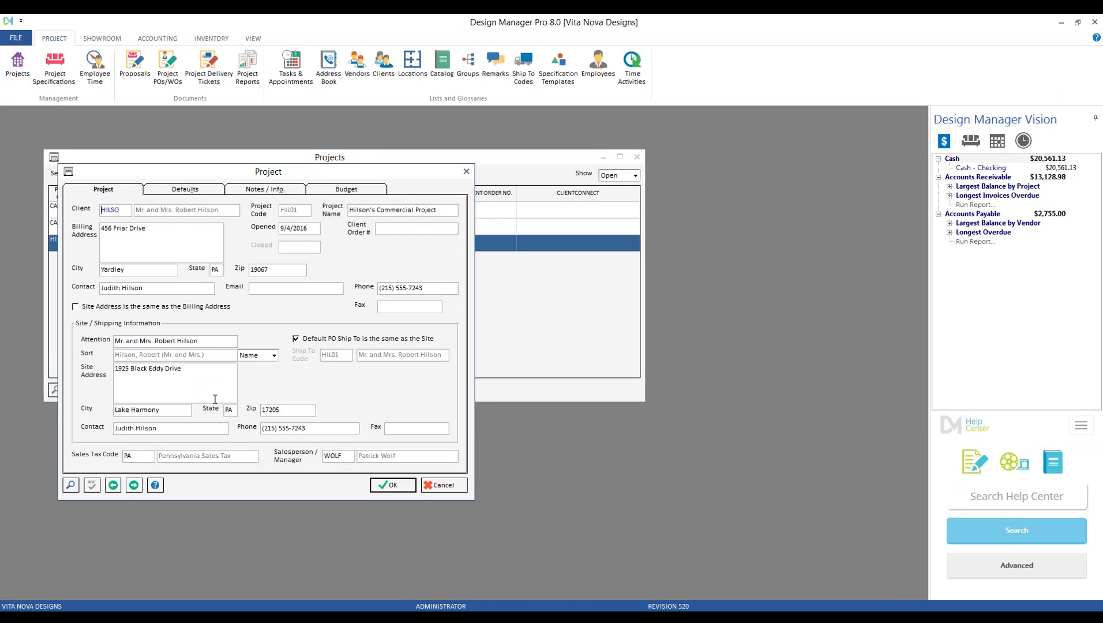
{"action": "left_click", "coordinate": [213, 193]}
{"action": "left_click", "coordinate": [200, 321]}
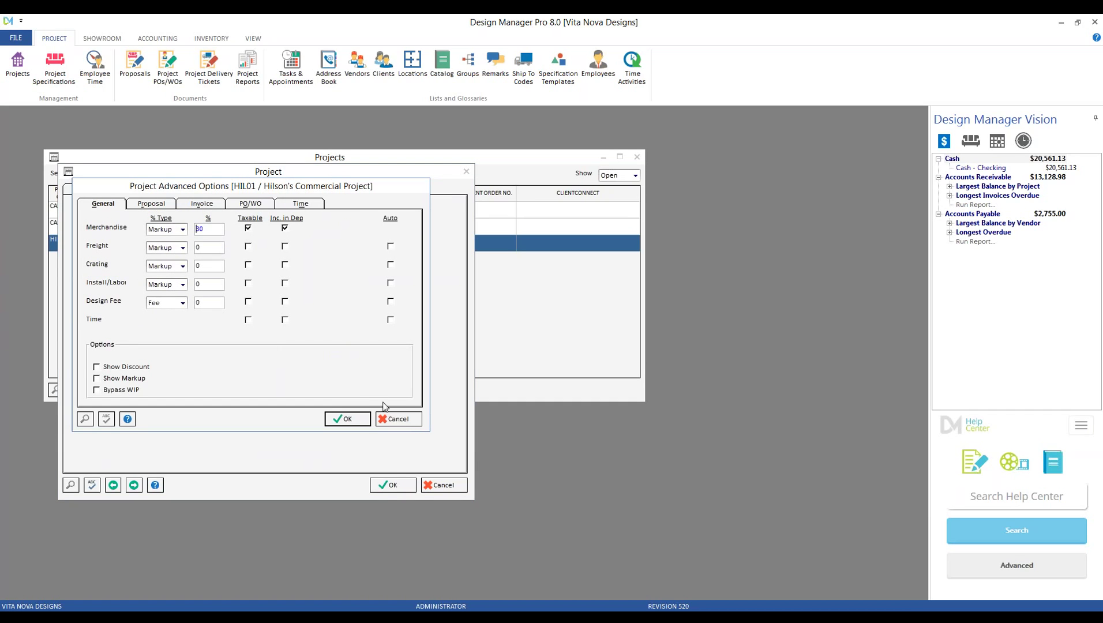
{"action": "left_click", "coordinate": [397, 419]}
{"action": "left_click", "coordinate": [443, 485]}
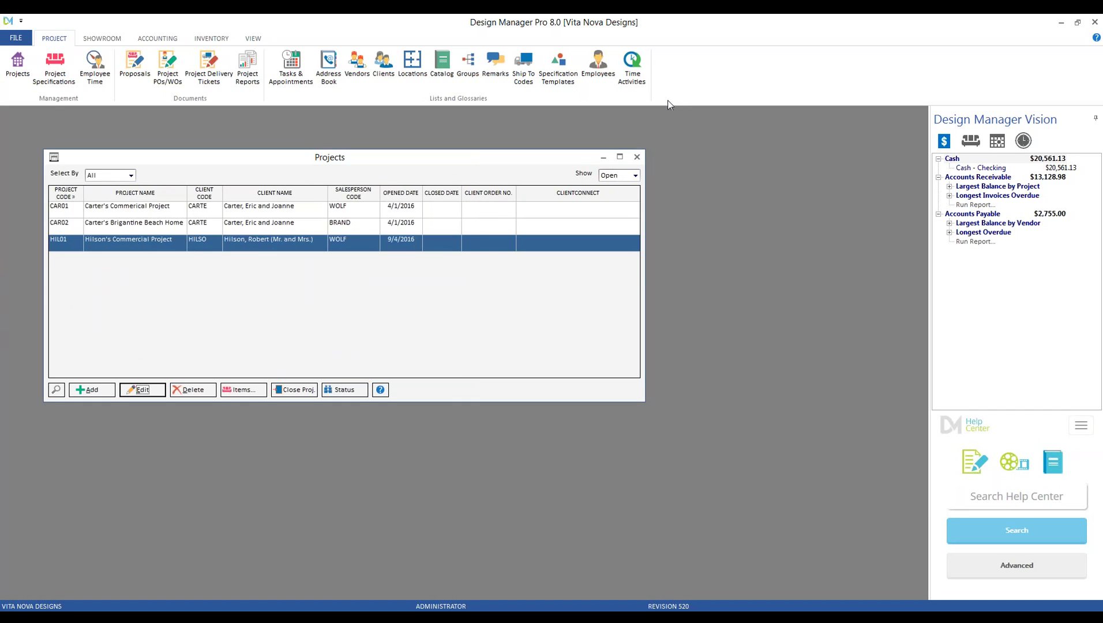
{"action": "left_click", "coordinate": [637, 157]}
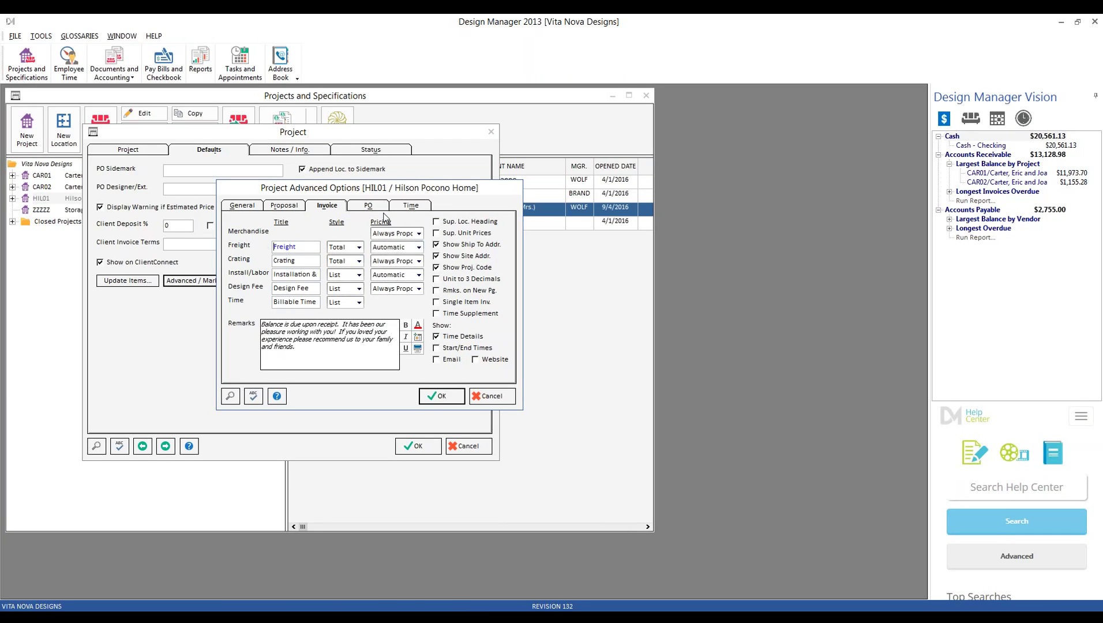
- Set the invoice pricing of HIL01 to Always Actual for Merchandise, Freight, Crating and Install/Labor
{"action": "left_click", "coordinate": [419, 233]}
{"action": "left_click", "coordinate": [414, 252]}
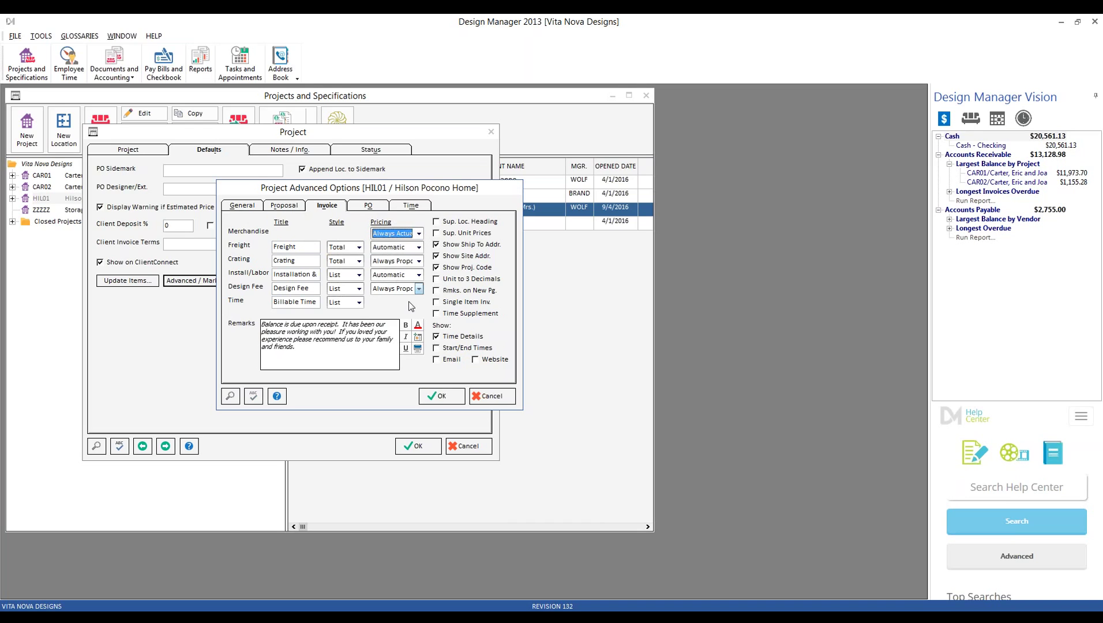
{"action": "left_click", "coordinate": [420, 249]}
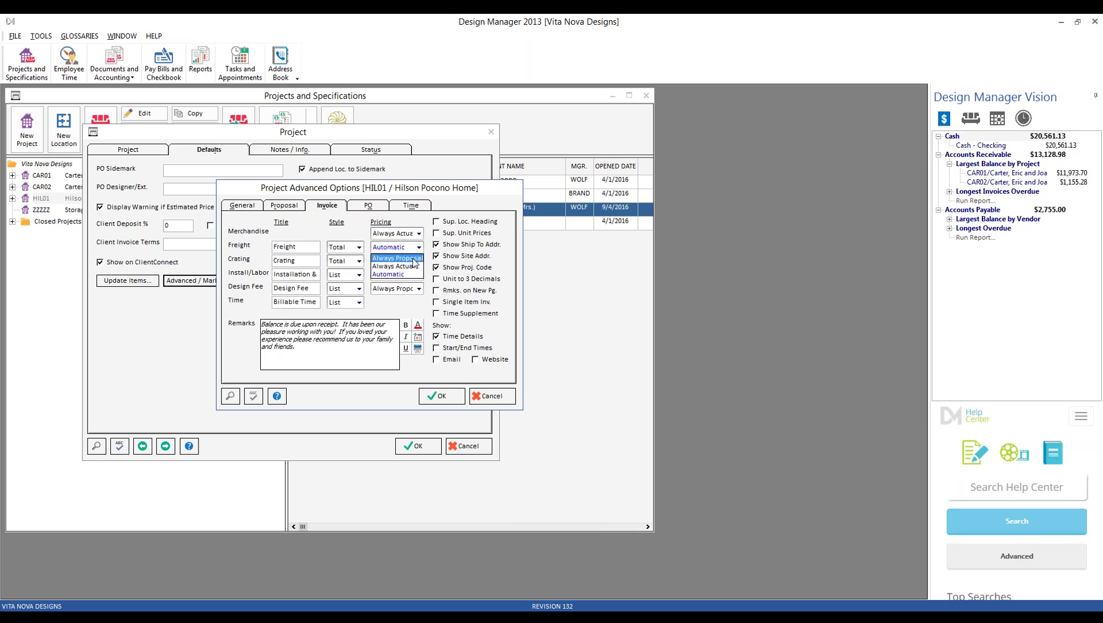
{"action": "left_click", "coordinate": [420, 263]}
{"action": "left_click", "coordinate": [419, 261]}
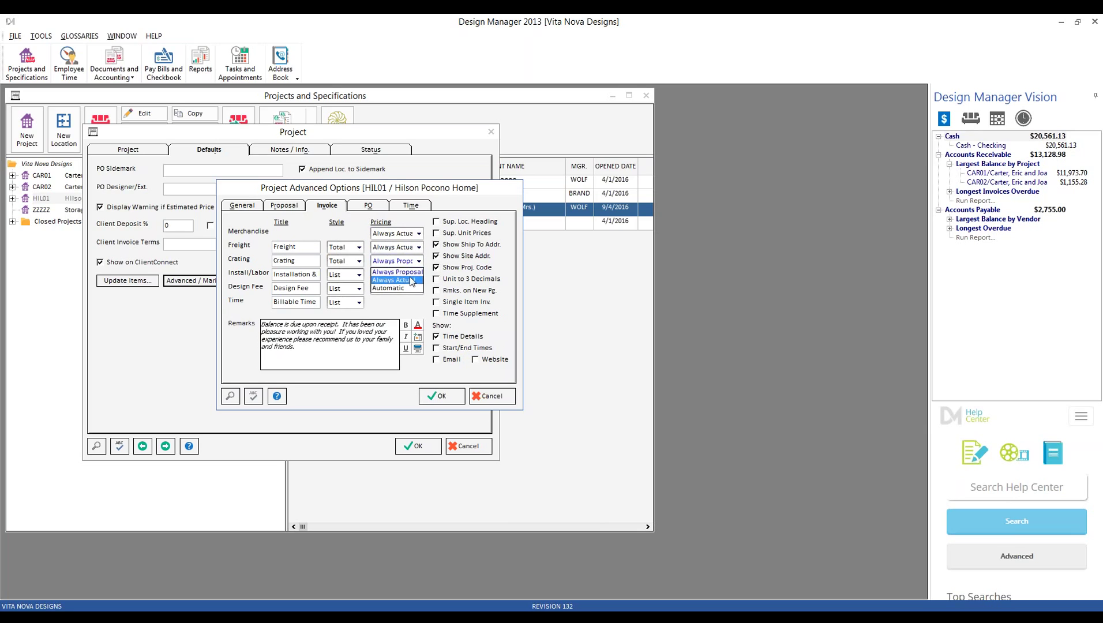
{"action": "left_click", "coordinate": [422, 277]}
{"action": "left_click", "coordinate": [421, 276]}
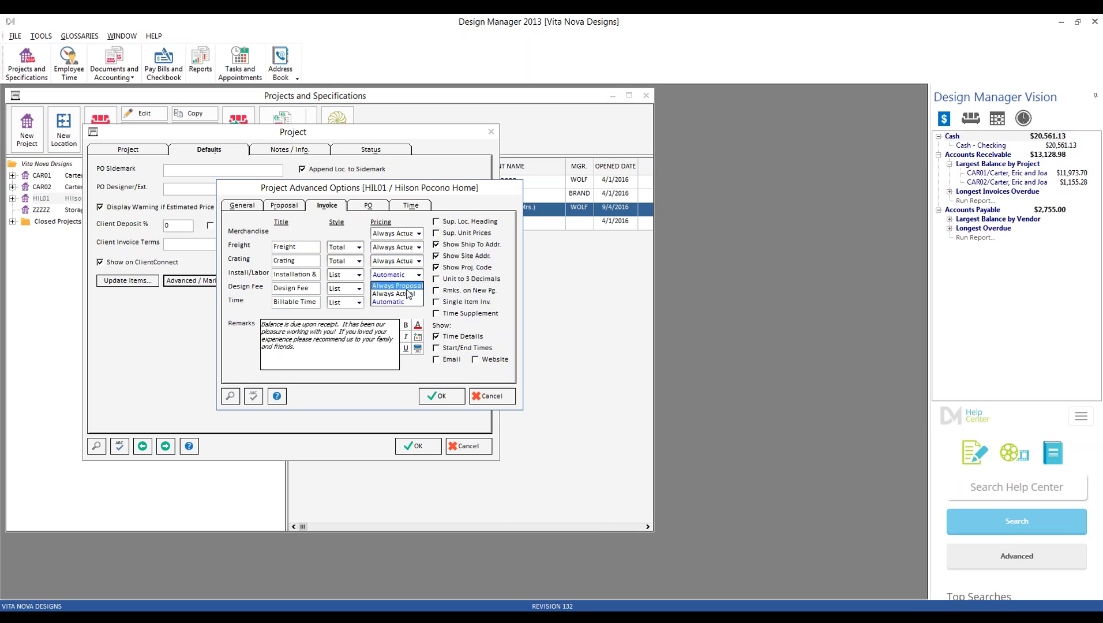
{"action": "left_click", "coordinate": [407, 296]}
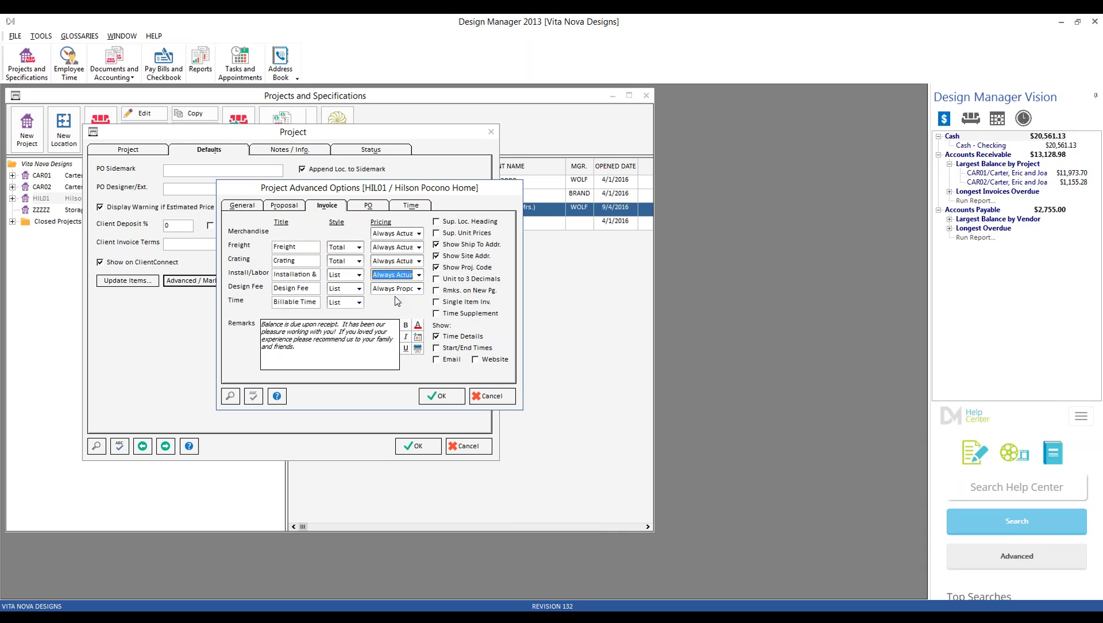
- Change the Design Fee style in the proposal options of project HIL01
{"action": "left_click", "coordinate": [294, 208]}
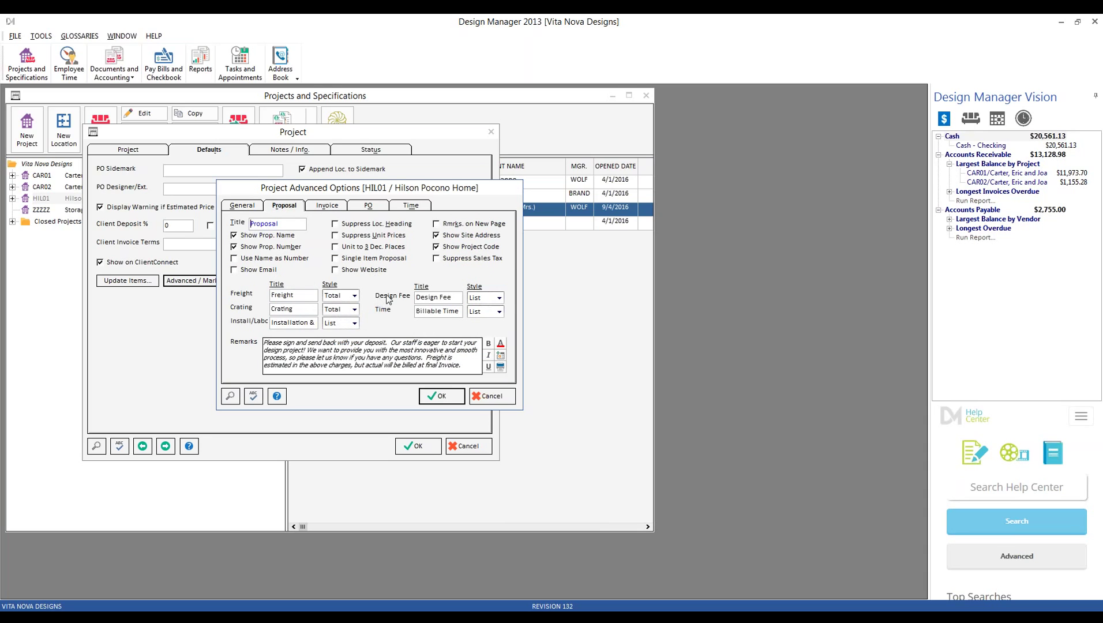
{"action": "left_click", "coordinate": [498, 298]}
{"action": "left_click", "coordinate": [479, 325]}
- Set the Merchandise and Freight mark-up percentages to 0 in the general advanced options of HIL01
{"action": "left_click", "coordinate": [254, 211]}
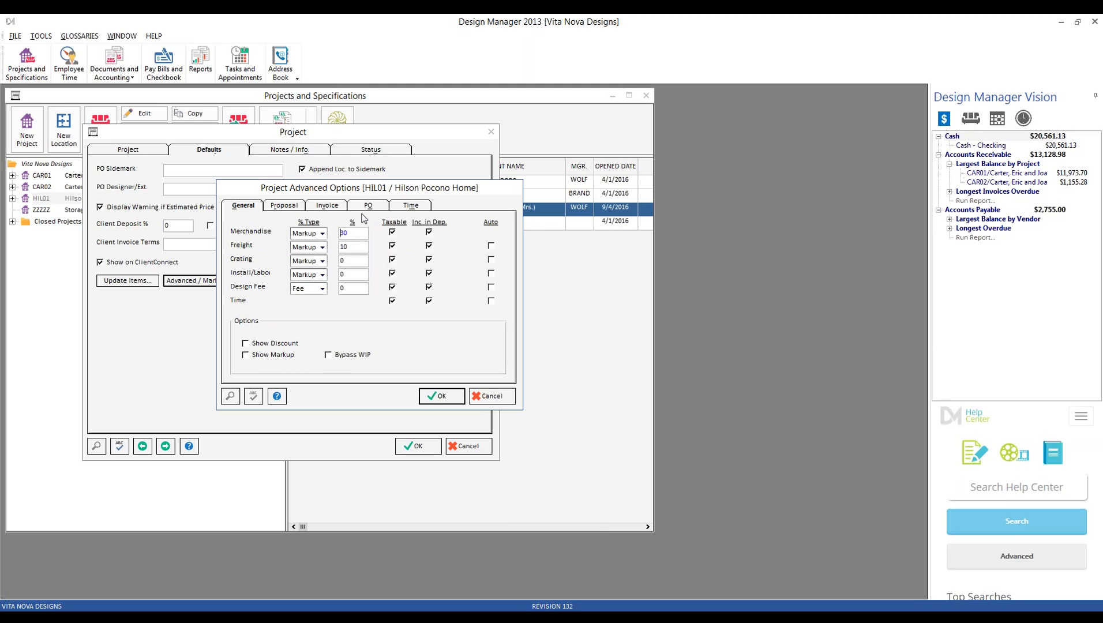
{"action": "left_click_drag", "start_coordinate": [347, 233], "coordinate": [338, 232]}
{"action": "type", "text": "0"}
{"action": "double_click", "coordinate": [355, 247]}
{"action": "type", "text": "0"}
- Set the Design Fee to 30 percent of type Fee, make it automatic, and save project HIL01
{"action": "left_click", "coordinate": [351, 286]}
{"action": "left_click", "coordinate": [322, 288]}
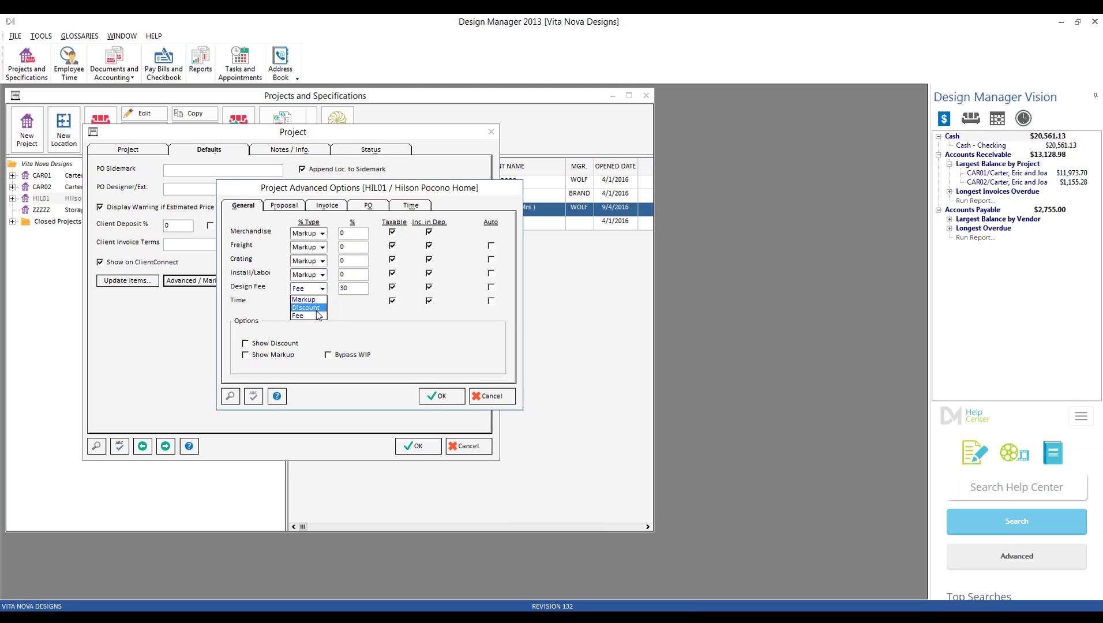
{"action": "left_click", "coordinate": [309, 316]}
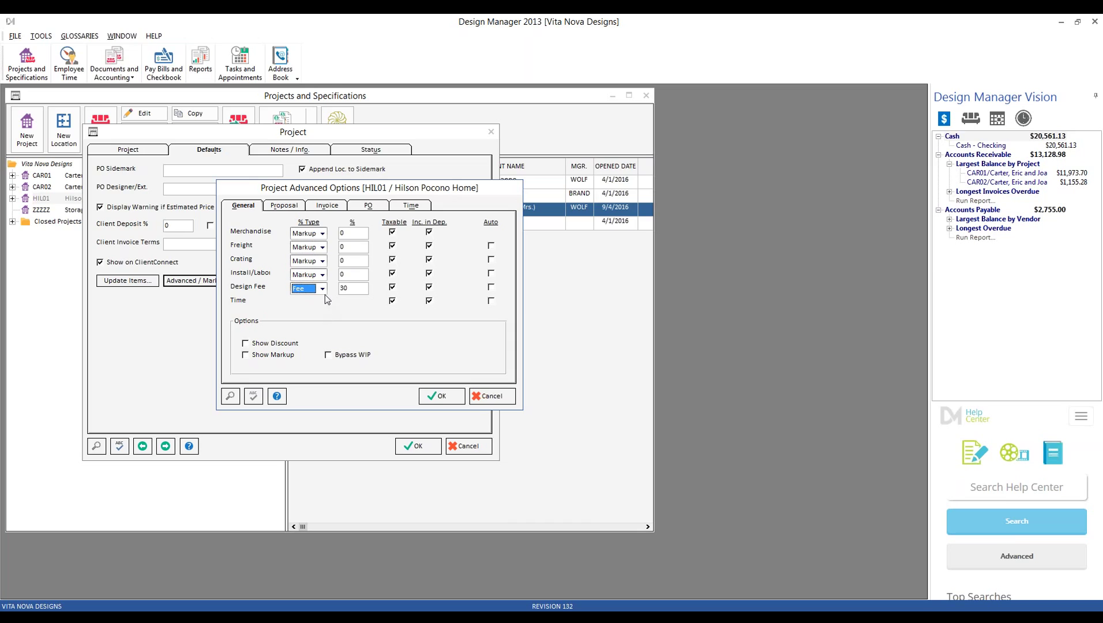
{"action": "left_click", "coordinate": [491, 288]}
{"action": "left_click", "coordinate": [438, 396]}
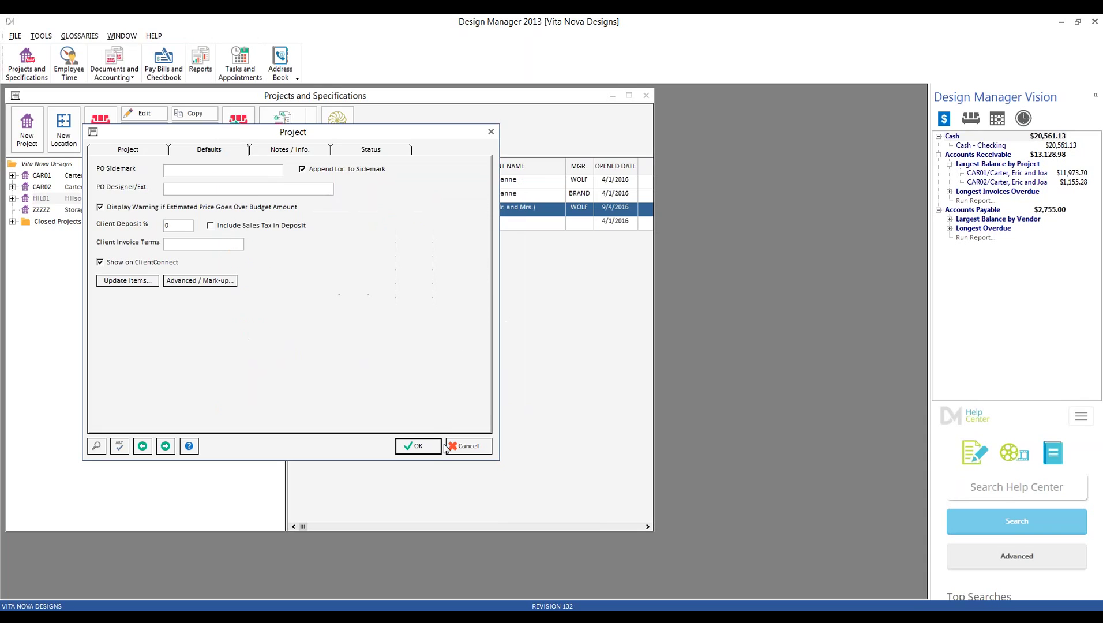
{"action": "left_click", "coordinate": [418, 445]}
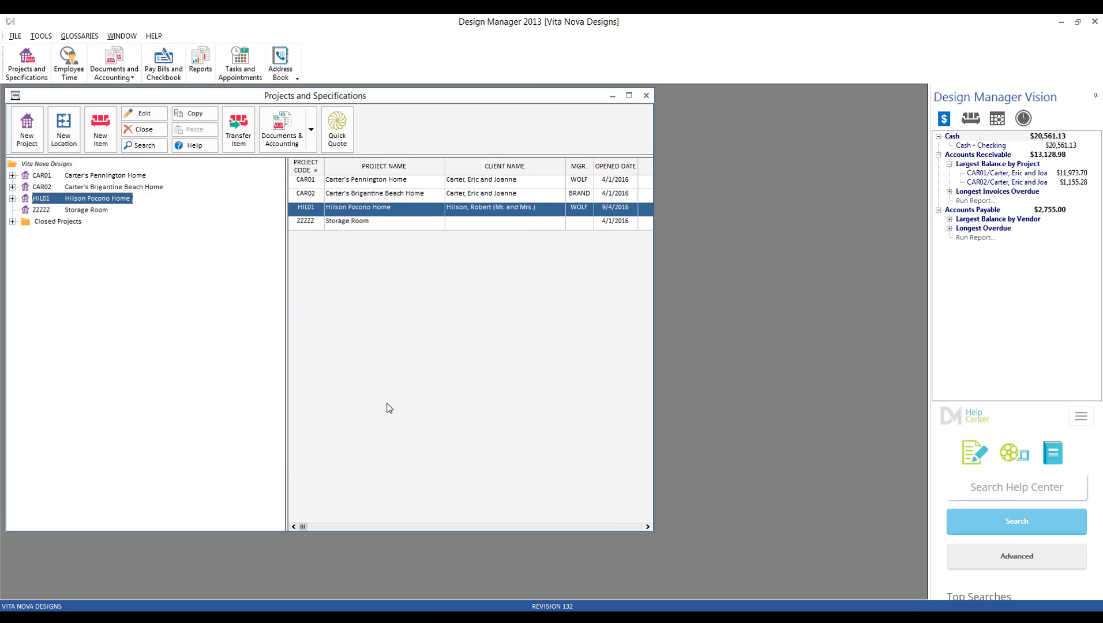
- Review the general, proposal and invoice advanced options of project CAR01, then accept and close the project
{"action": "left_click", "coordinate": [86, 175]}
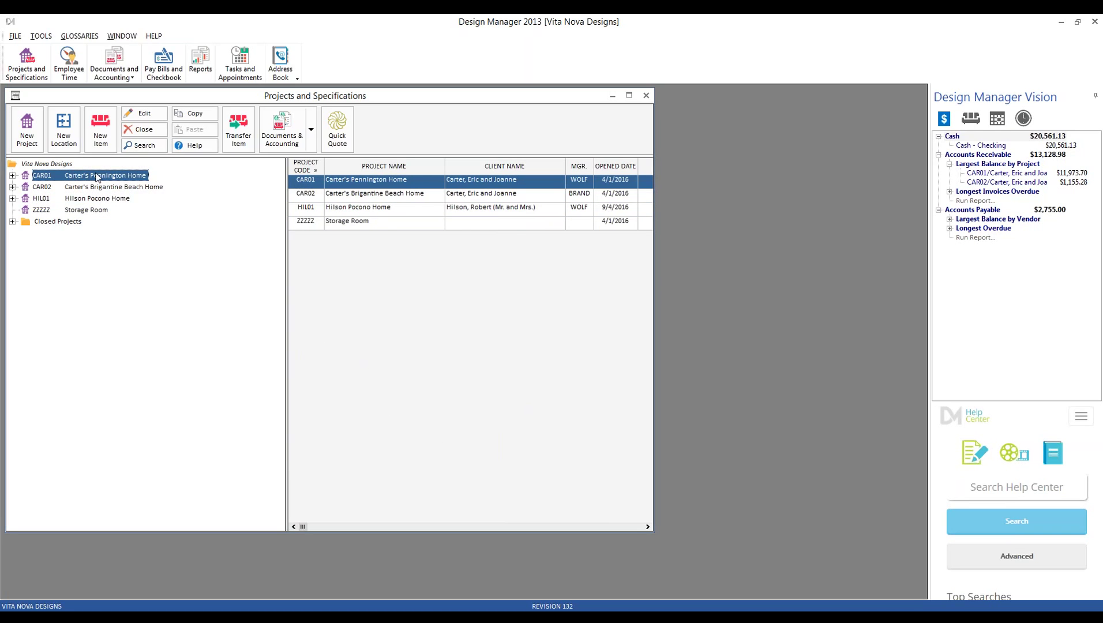
{"action": "left_click", "coordinate": [143, 113]}
{"action": "left_click", "coordinate": [191, 183]}
{"action": "left_click", "coordinate": [210, 320]}
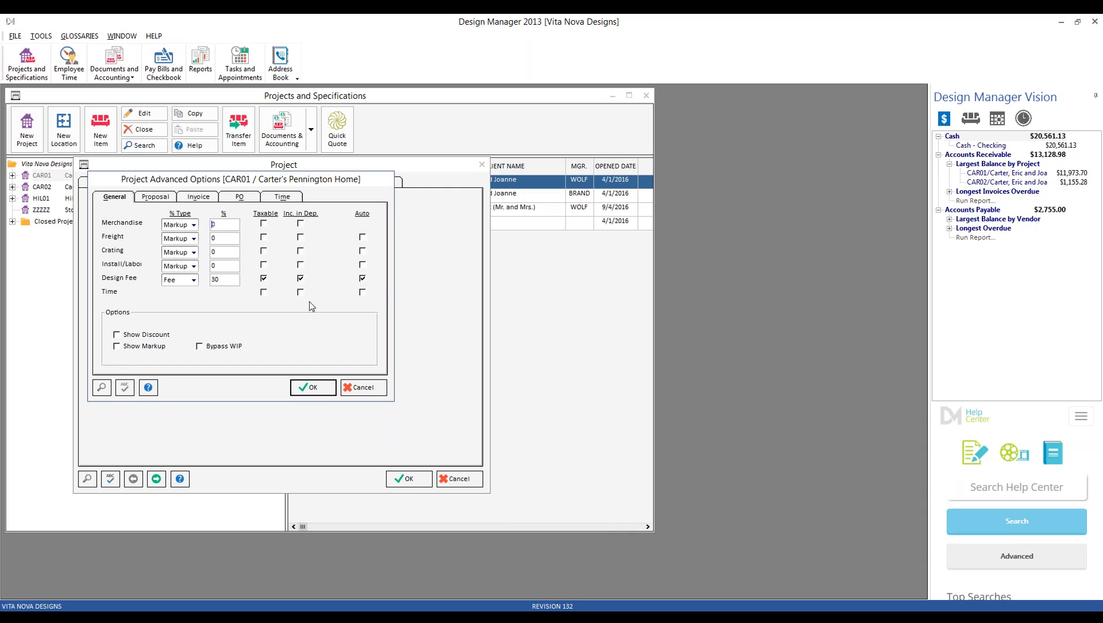
{"action": "left_click", "coordinate": [156, 197]}
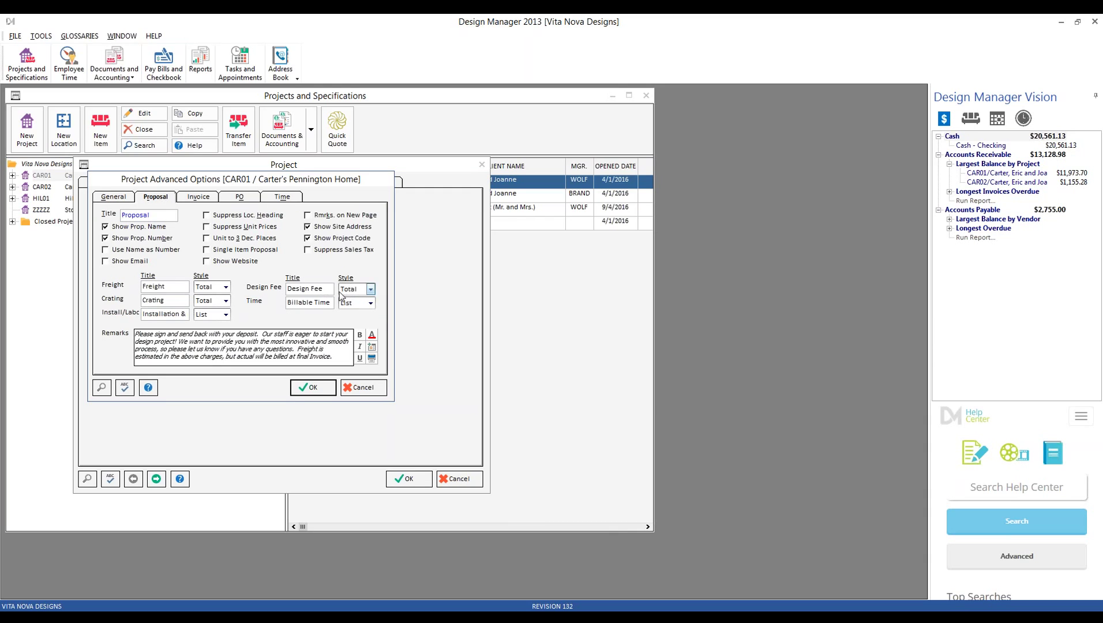
{"action": "left_click", "coordinate": [196, 199]}
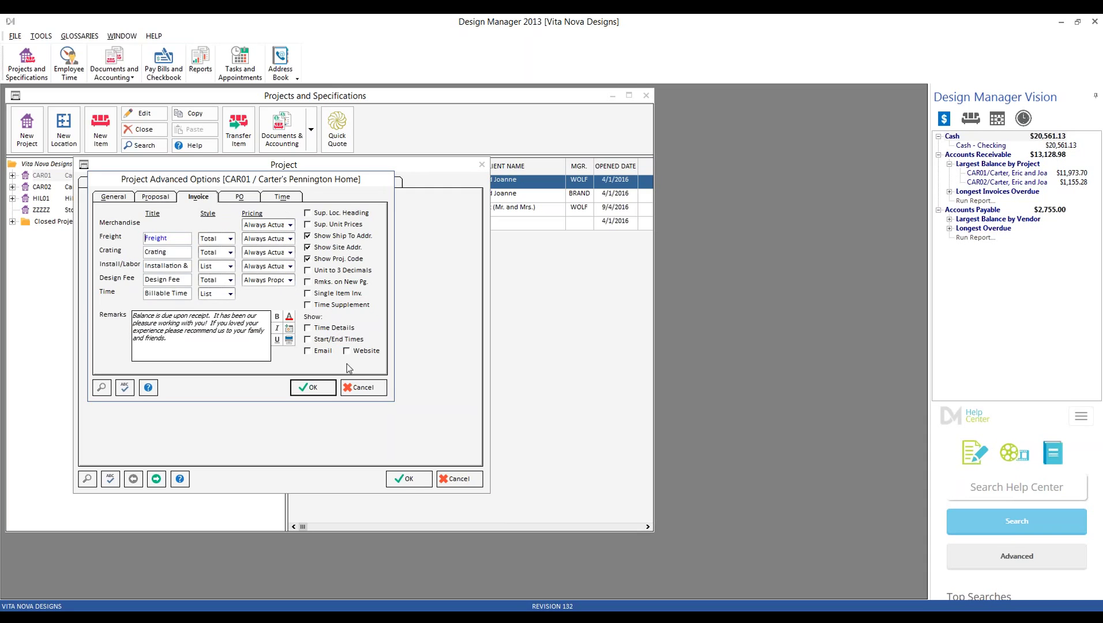
{"action": "left_click", "coordinate": [332, 388]}
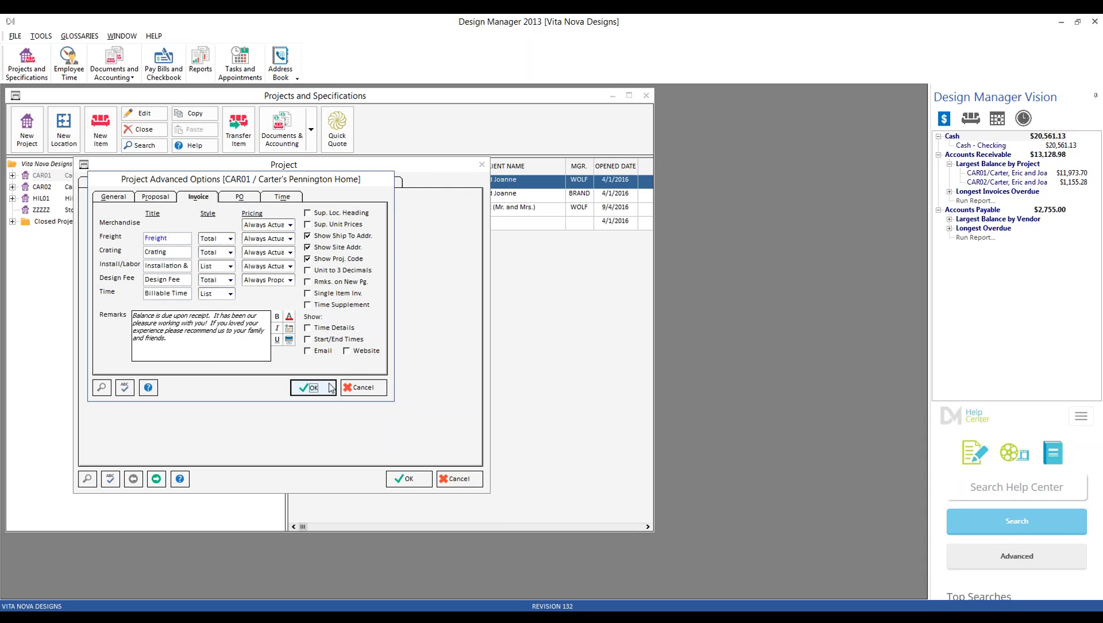
{"action": "left_click", "coordinate": [416, 480]}
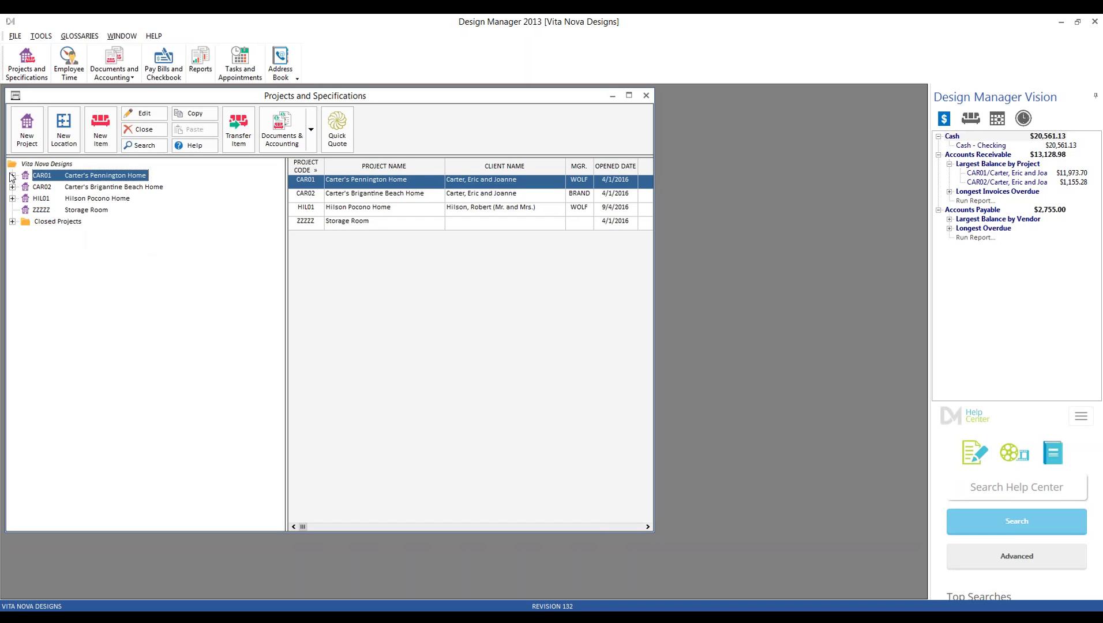
{"action": "left_click_drag", "start_coordinate": [67, 98], "coordinate": [74, 101]}
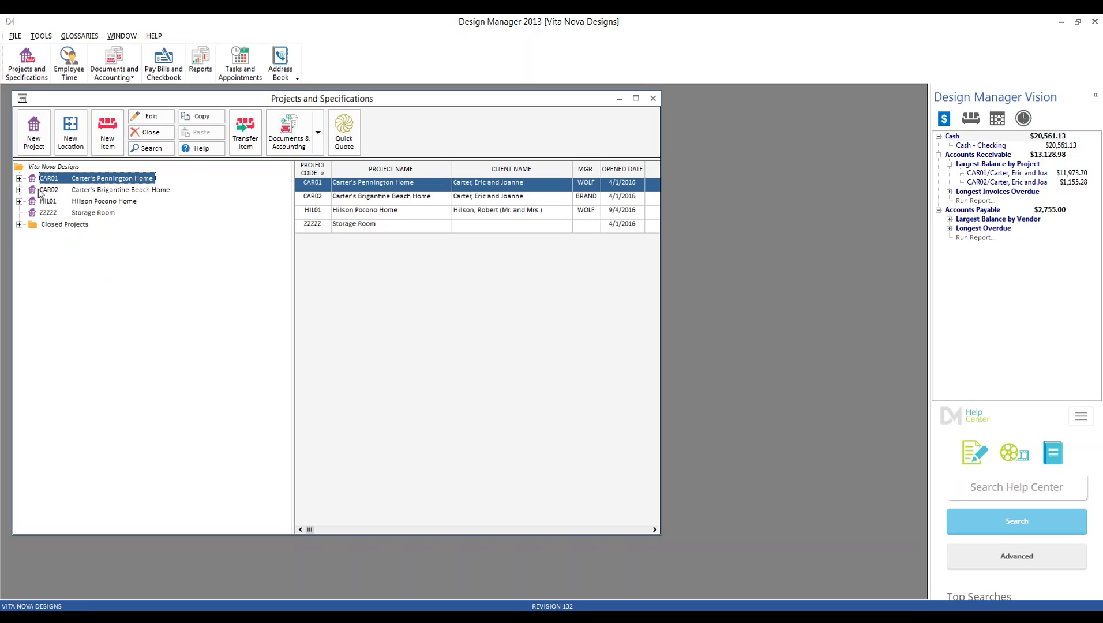
- Examine the cost, markup and design fee of the Denpasar Collection Sofa's merchandise component in CAR01's Outdoor Living Area
{"action": "left_click", "coordinate": [20, 178]}
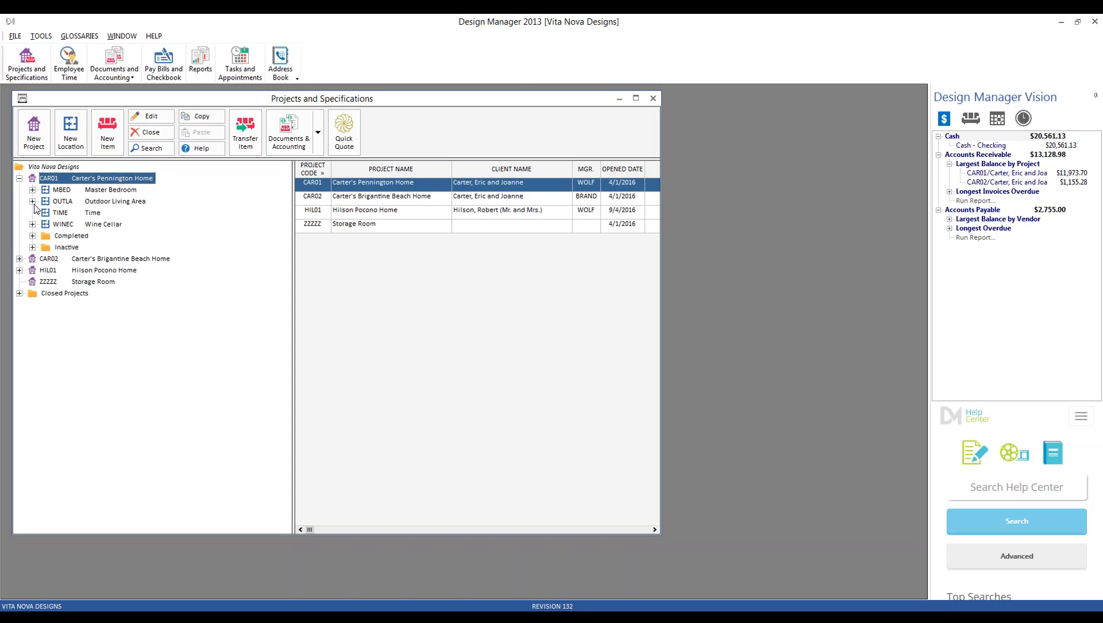
{"action": "left_click", "coordinate": [33, 201]}
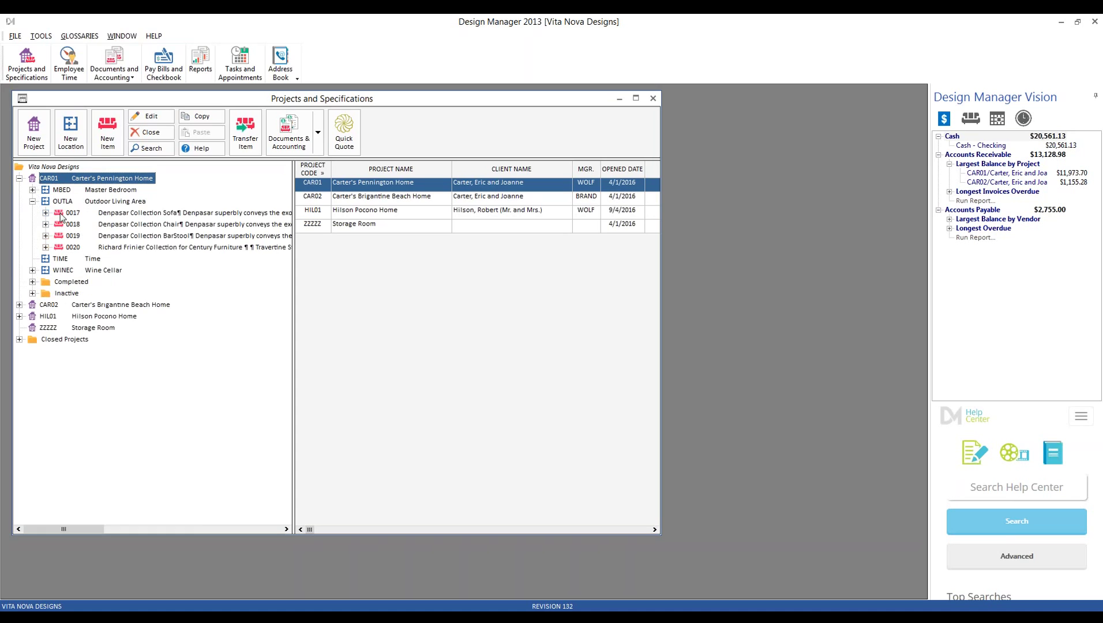
{"action": "left_click", "coordinate": [160, 215]}
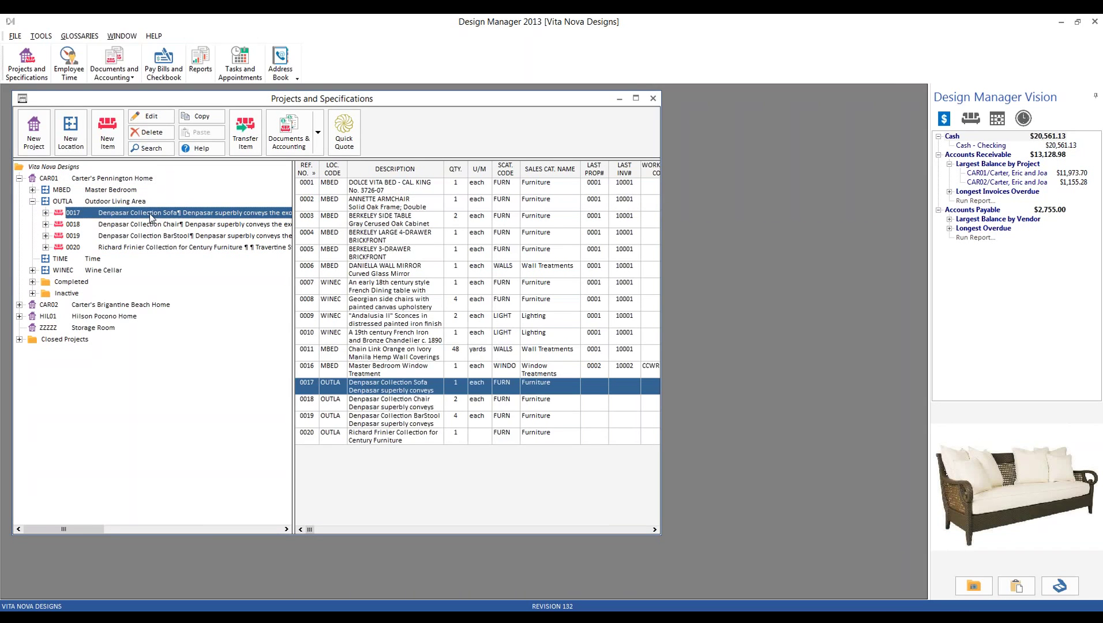
{"action": "double_click", "coordinate": [149, 214]}
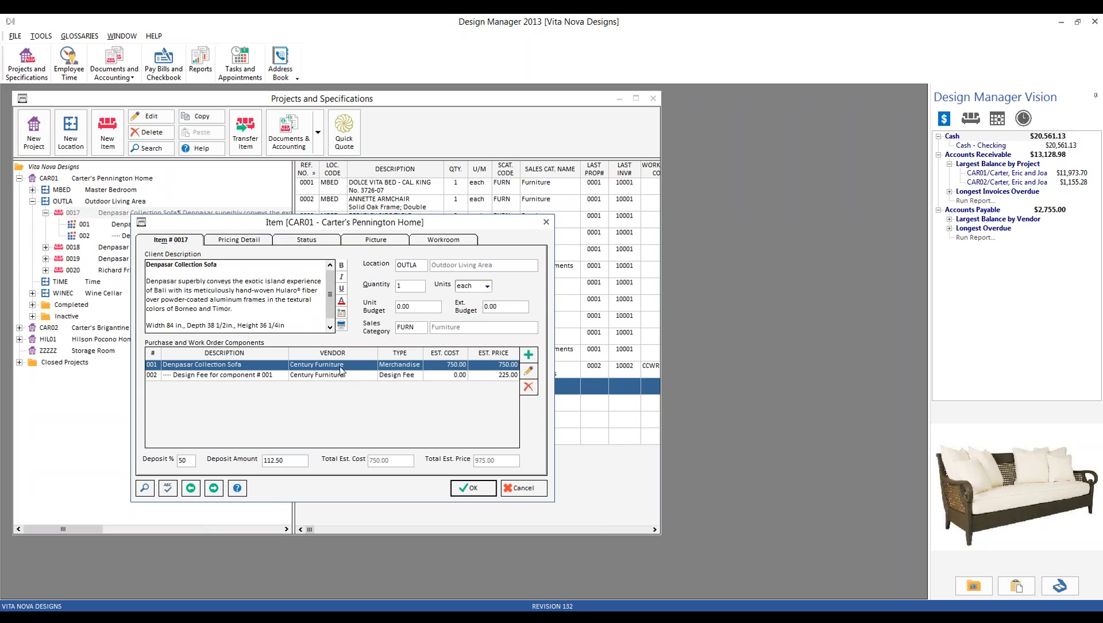
{"action": "left_click", "coordinate": [529, 371]}
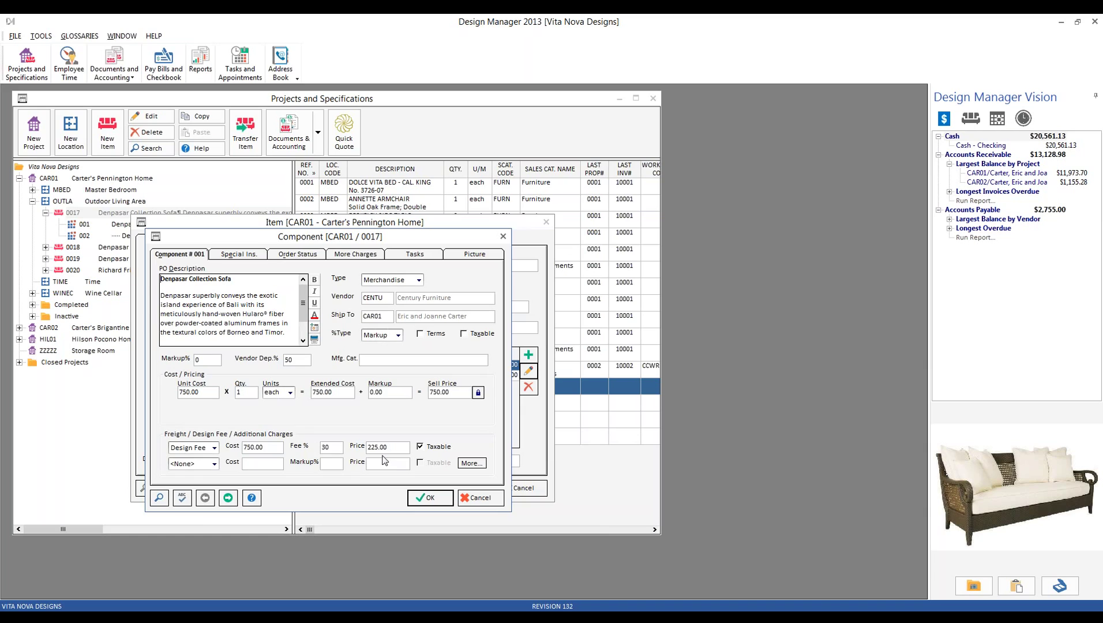
{"action": "left_click", "coordinate": [426, 497]}
- Examine the component pricing and design fee of the Denpasar Collection Chair, item 0018, then accept and close the item
{"action": "left_click", "coordinate": [214, 488]}
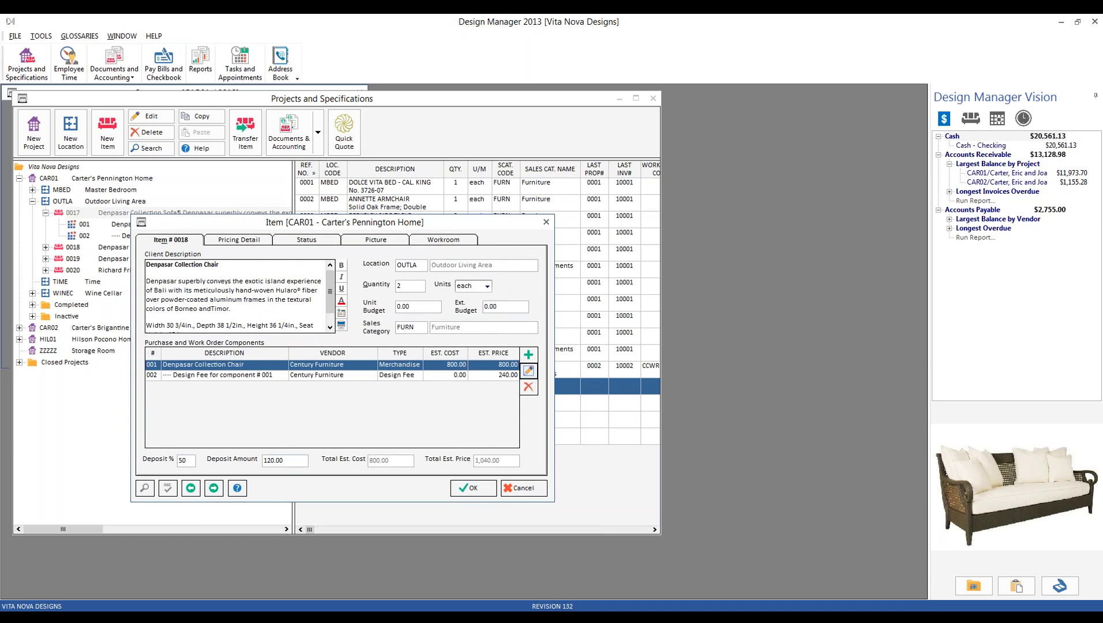
{"action": "left_click", "coordinate": [528, 371]}
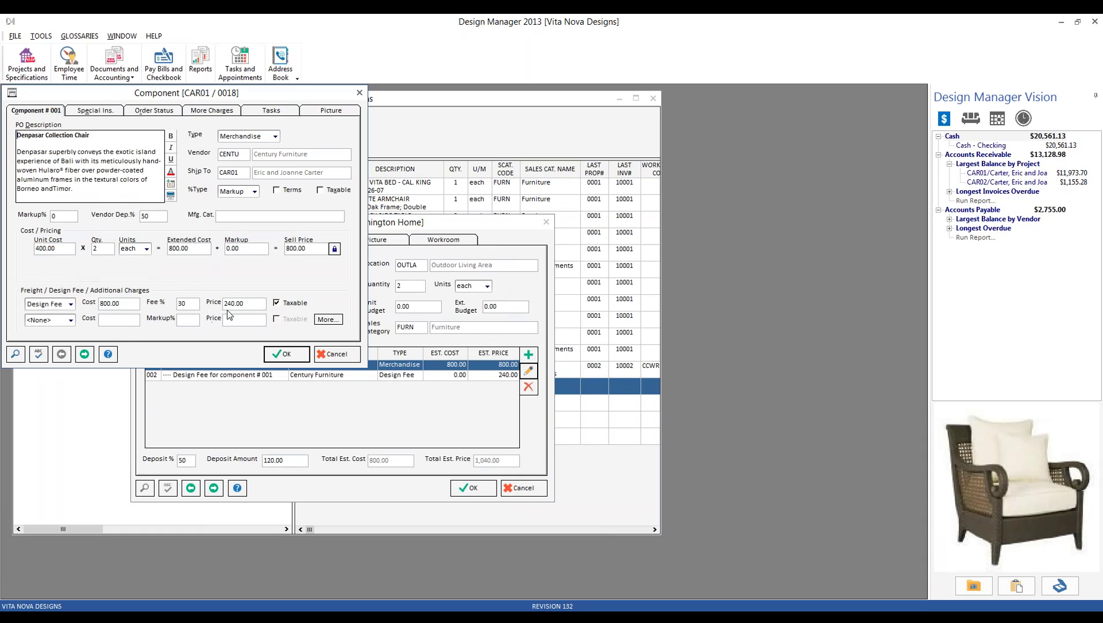
{"action": "left_click", "coordinate": [287, 355]}
{"action": "left_click", "coordinate": [474, 488]}
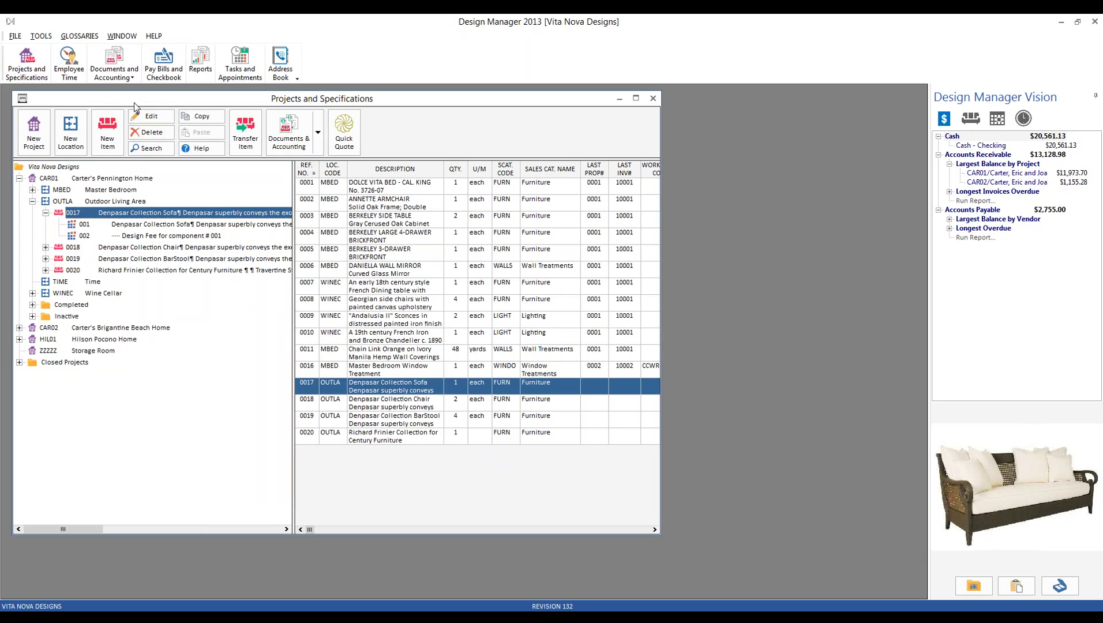
- Start a new OUTLA item described as "Another Item for Outdoor Living Area" with quantity 1, units each and sales category FURN
{"action": "left_click_drag", "start_coordinate": [134, 102], "coordinate": [150, 108]}
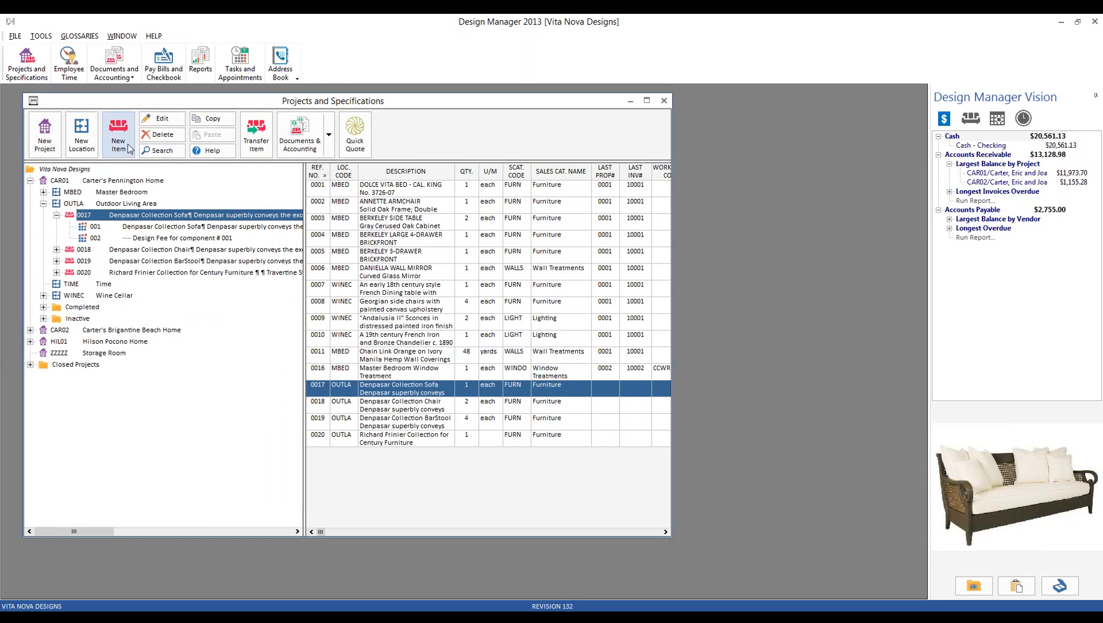
{"action": "left_click", "coordinate": [122, 143]}
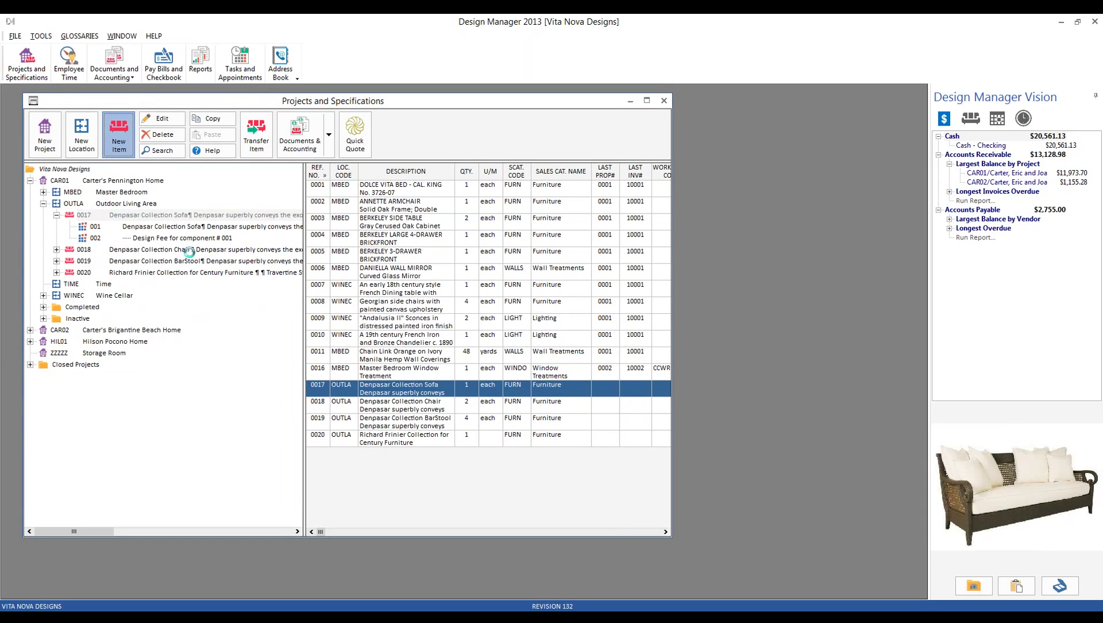
{"action": "type", "text": "Anoter"}
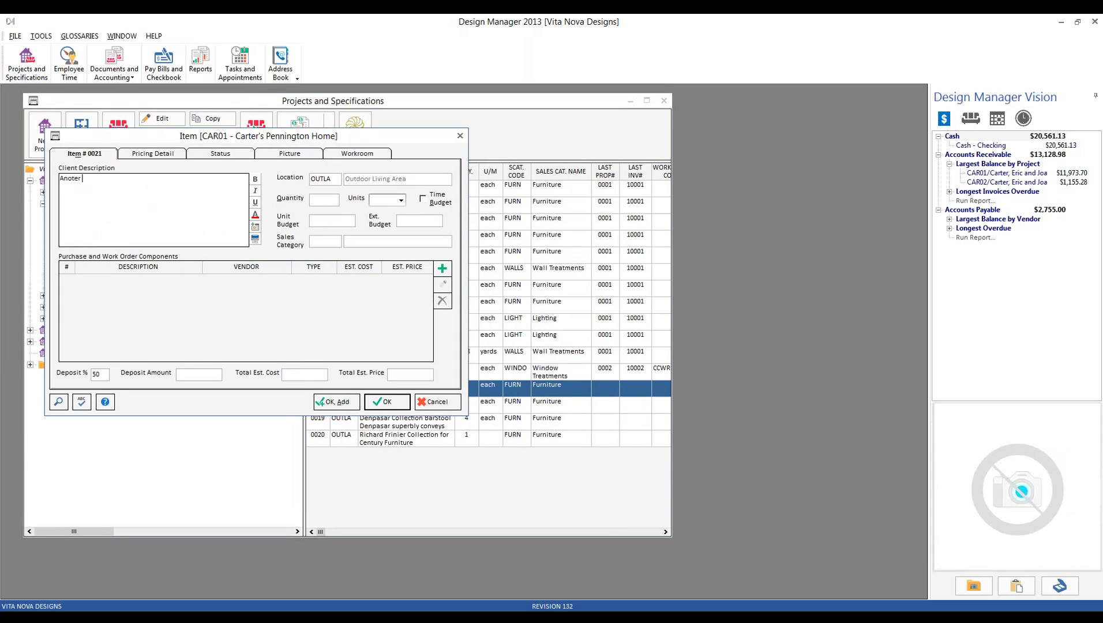
{"action": "key", "text": "BackSpace"}
{"action": "key", "text": "BackSpace"}
{"action": "key", "text": "BackSpace"}
{"action": "type", "text": "ther Item f"}
{"action": "type", "text": "or Outdo"}
{"action": "type", "text": "or Living Ar"}
{"action": "type", "text": "ea"}
{"action": "type", "text": "each"}
{"action": "key", "text": "Tab"}
{"action": "key", "text": "Tab"}
{"action": "type", "text": "FURN"}
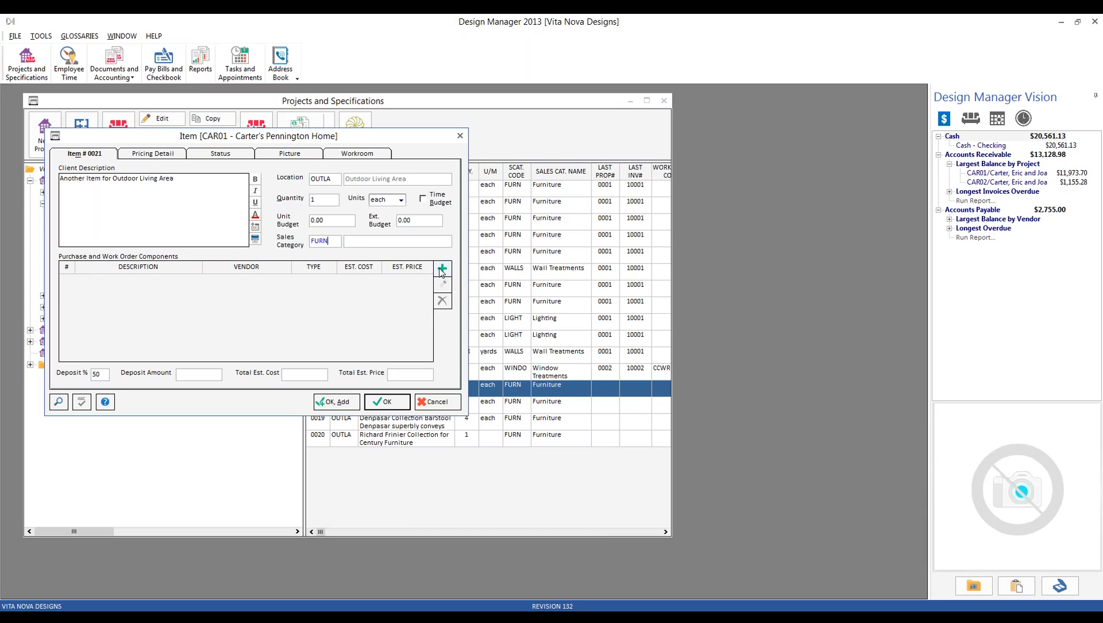
- Add a merchandise component with a unit cost of 1000 and the automatic 30 percent design fee, then save the item
{"action": "left_click", "coordinate": [443, 271]}
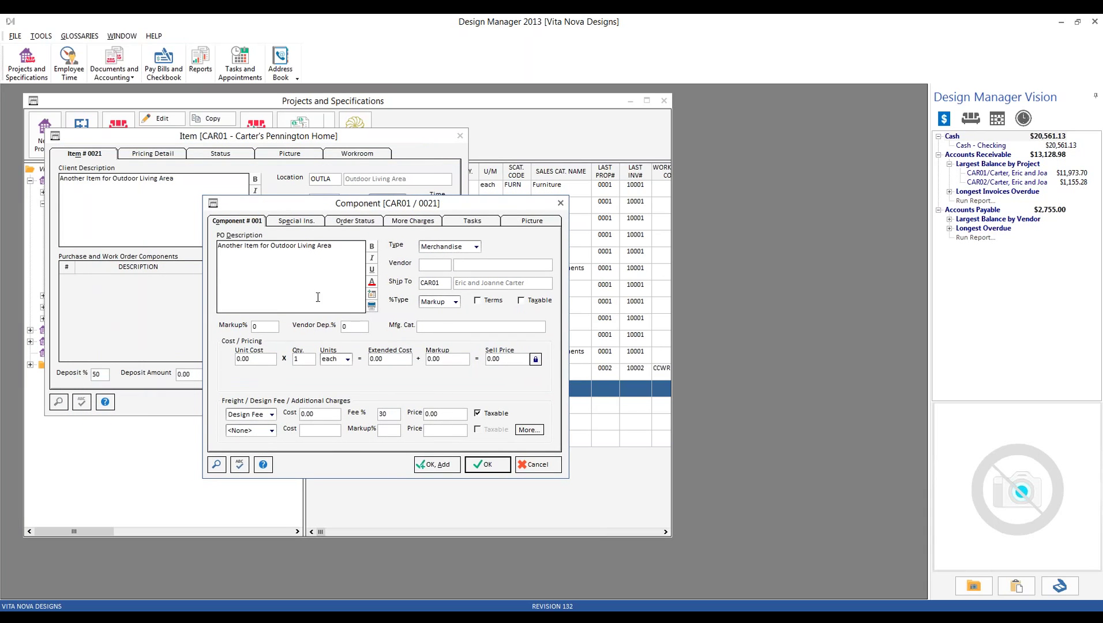
{"action": "left_click", "coordinate": [264, 358]}
{"action": "type", "text": "1000"}
{"action": "key", "text": "Tab"}
{"action": "left_click", "coordinate": [325, 413]}
{"action": "left_click", "coordinate": [488, 465]}
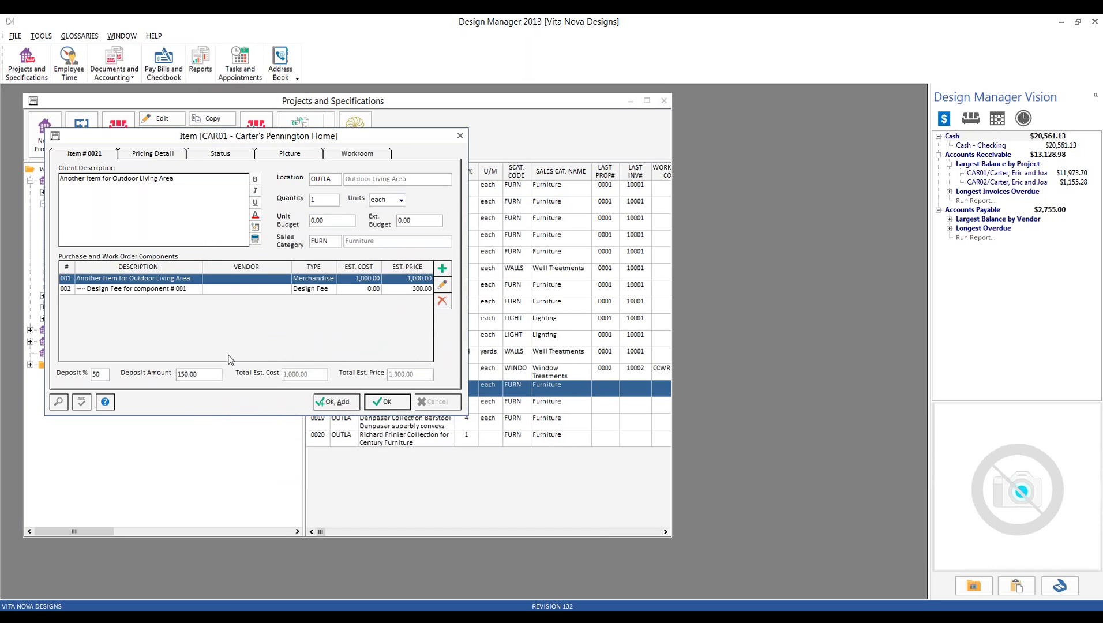
{"action": "left_click", "coordinate": [388, 402]}
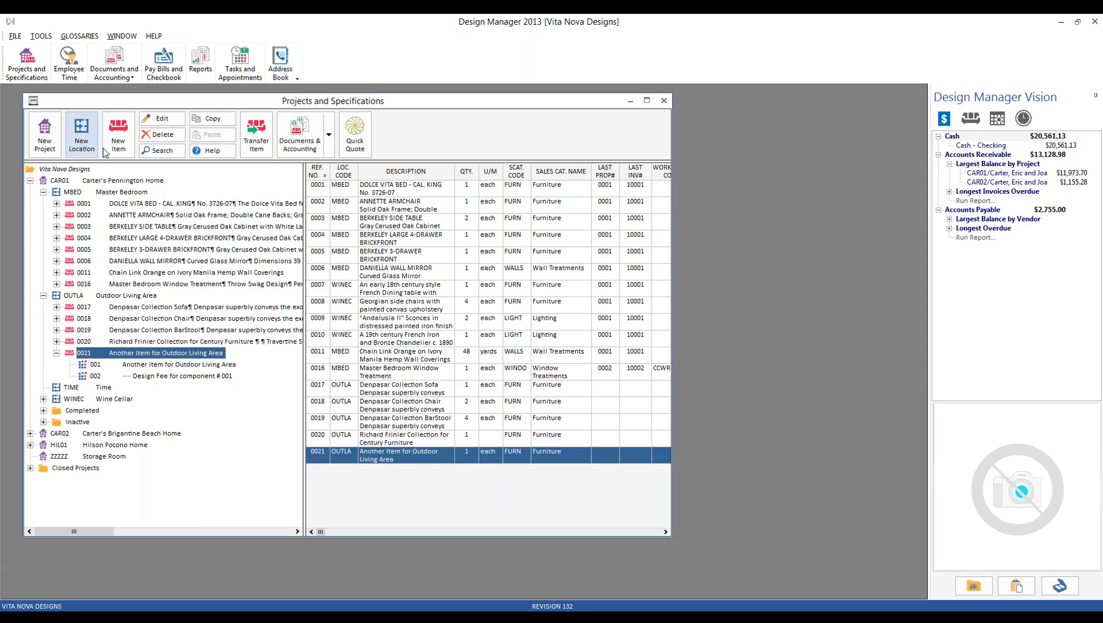
- Create a new proposal for project CAR01 and name it "Outdoor Furniture"
{"action": "left_click", "coordinate": [306, 140]}
{"action": "left_click_drag", "start_coordinate": [202, 193], "coordinate": [198, 191]}
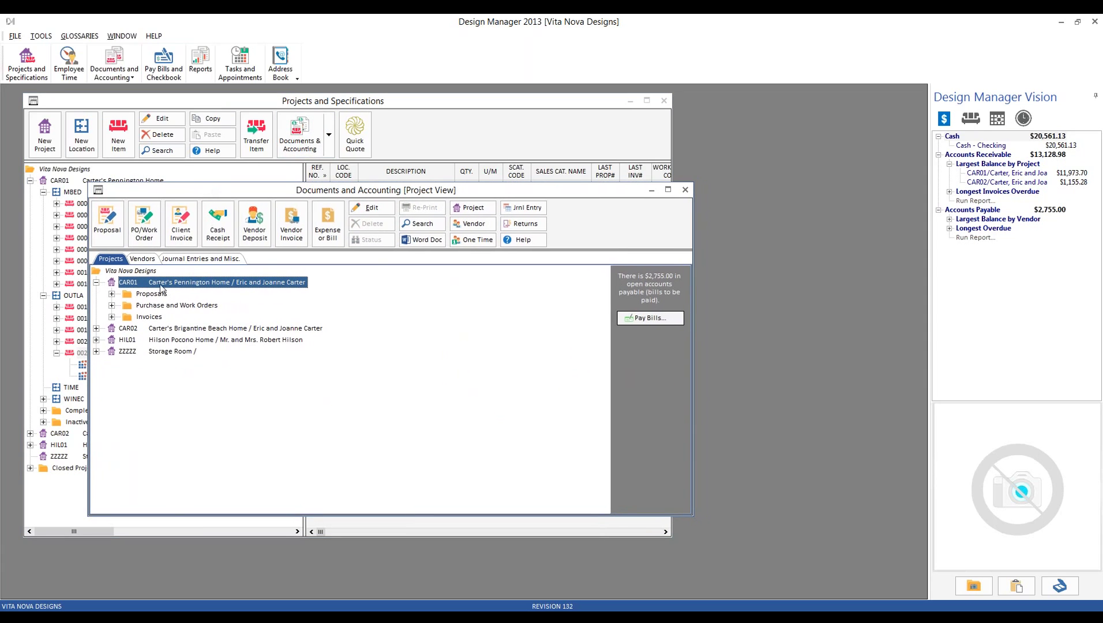
{"action": "left_click", "coordinate": [107, 225]}
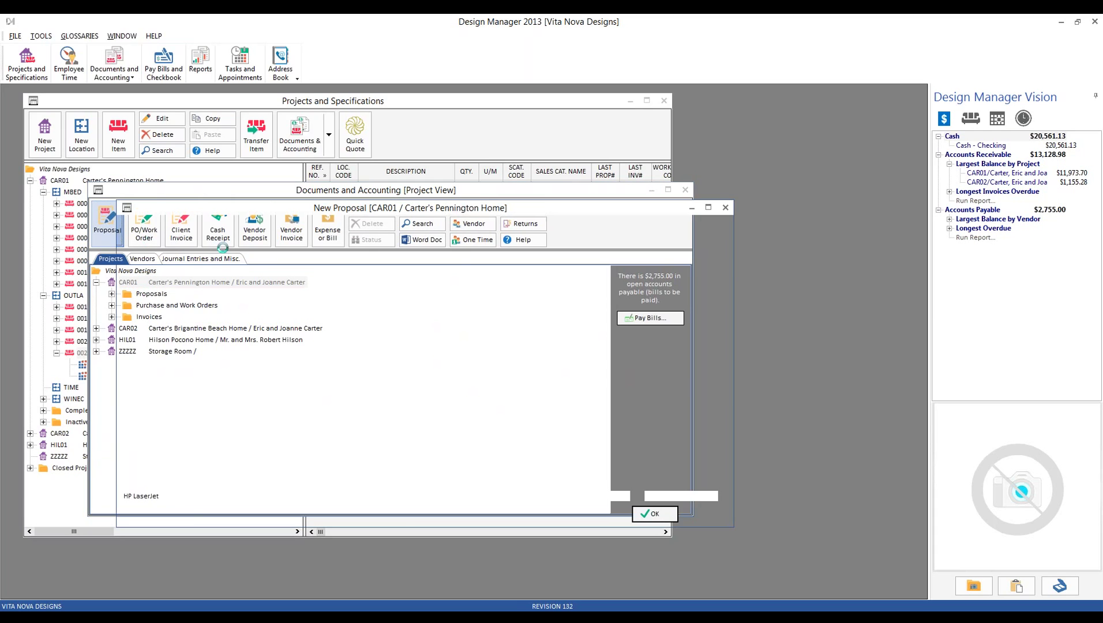
{"action": "left_click_drag", "start_coordinate": [186, 206], "coordinate": [123, 165]}
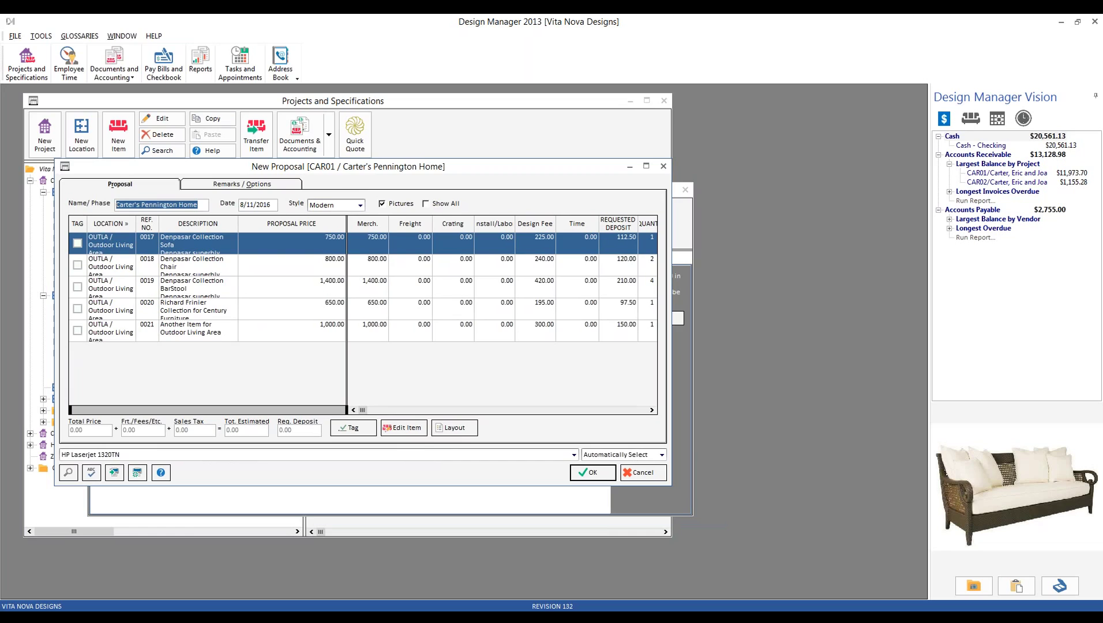
{"action": "type", "text": "OUt"}
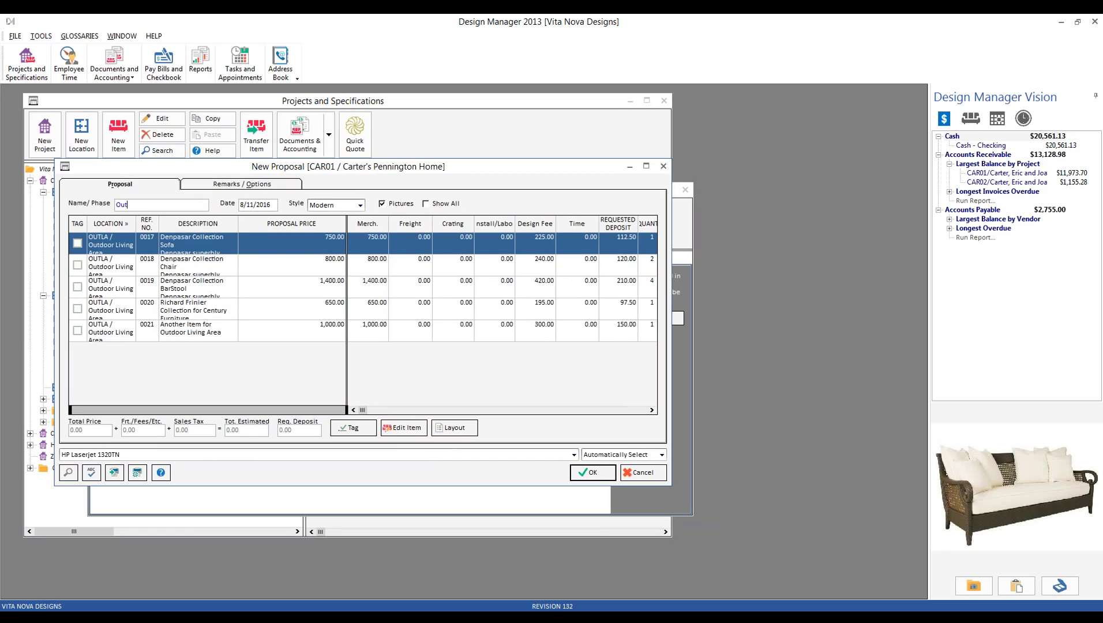
{"action": "type", "text": "door Furniture"}
- Tag all items not yet proposed and generate the proposal's print preview
{"action": "left_click", "coordinate": [363, 432]}
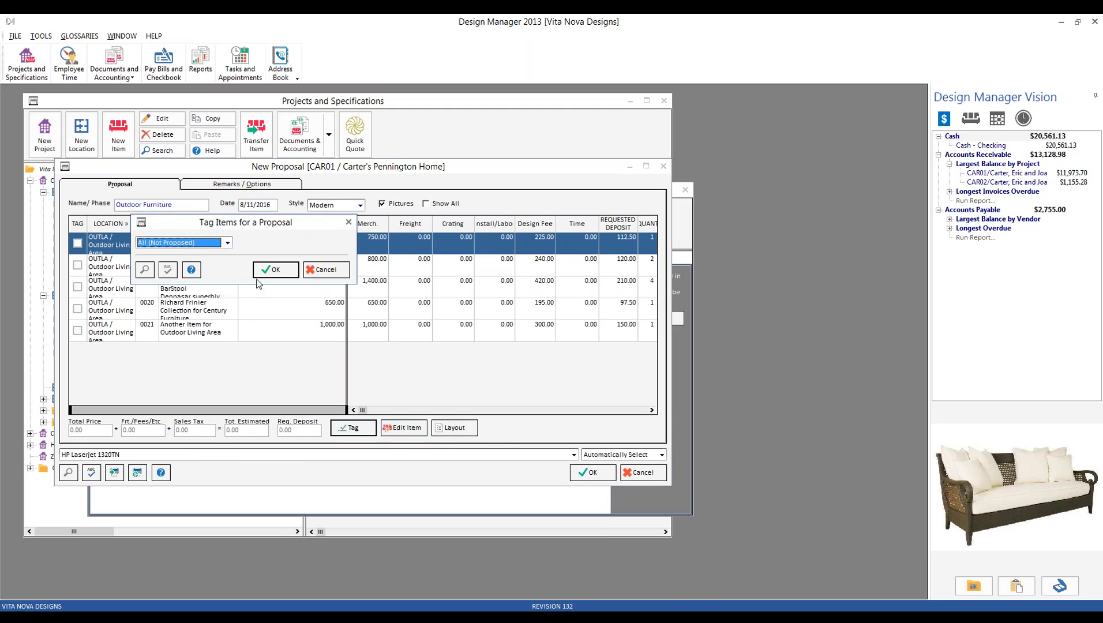
{"action": "left_click", "coordinate": [274, 270]}
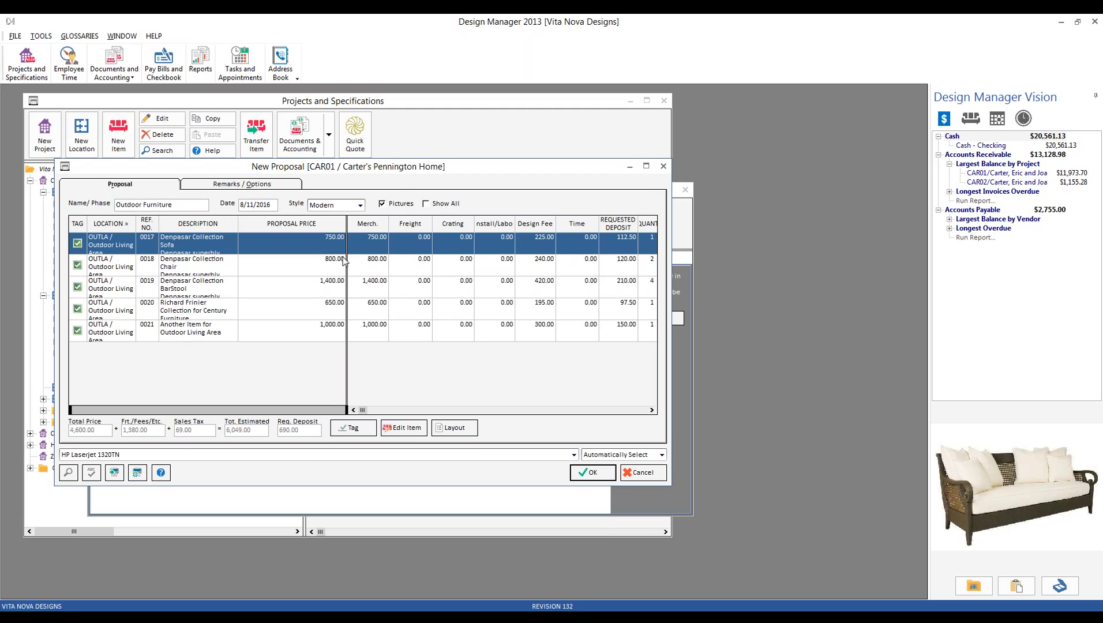
{"action": "left_click", "coordinate": [595, 473]}
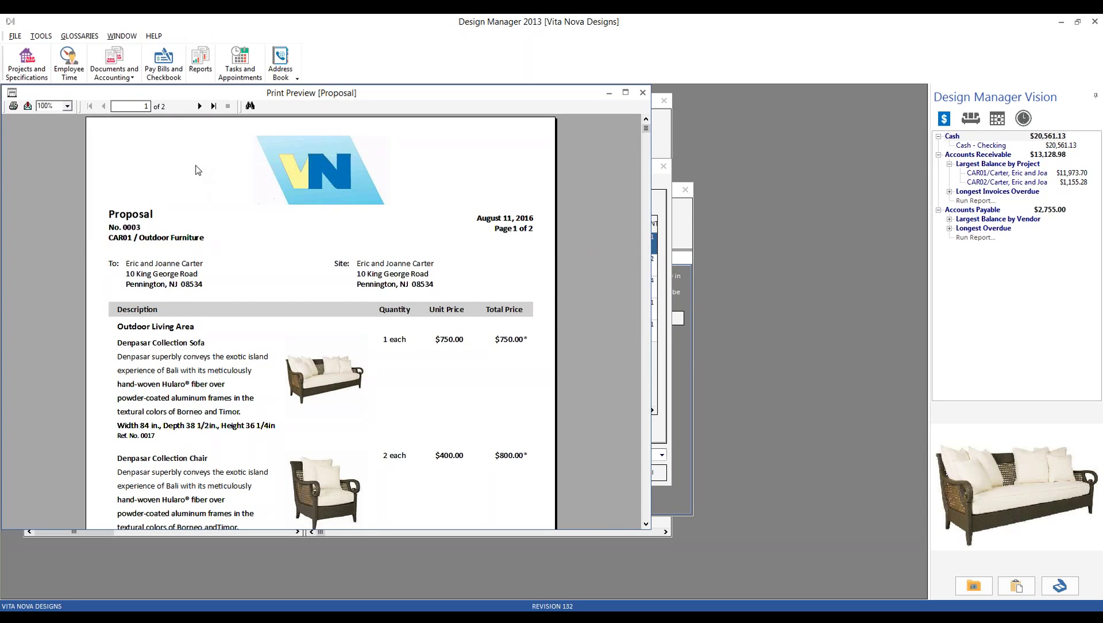
- Review both pages of the proposal preview including the totals, then keep the proposal and close Documents and Accounting
{"action": "scroll", "coordinate": [199, 232], "scroll_direction": "down", "scroll_amount": 3}
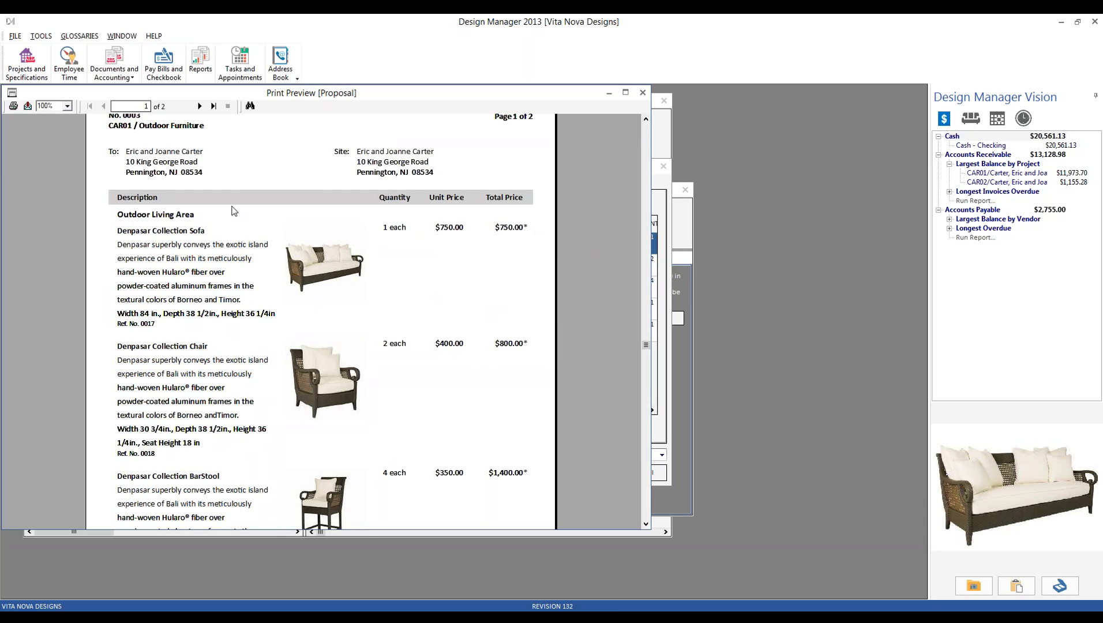
{"action": "left_click", "coordinate": [199, 106]}
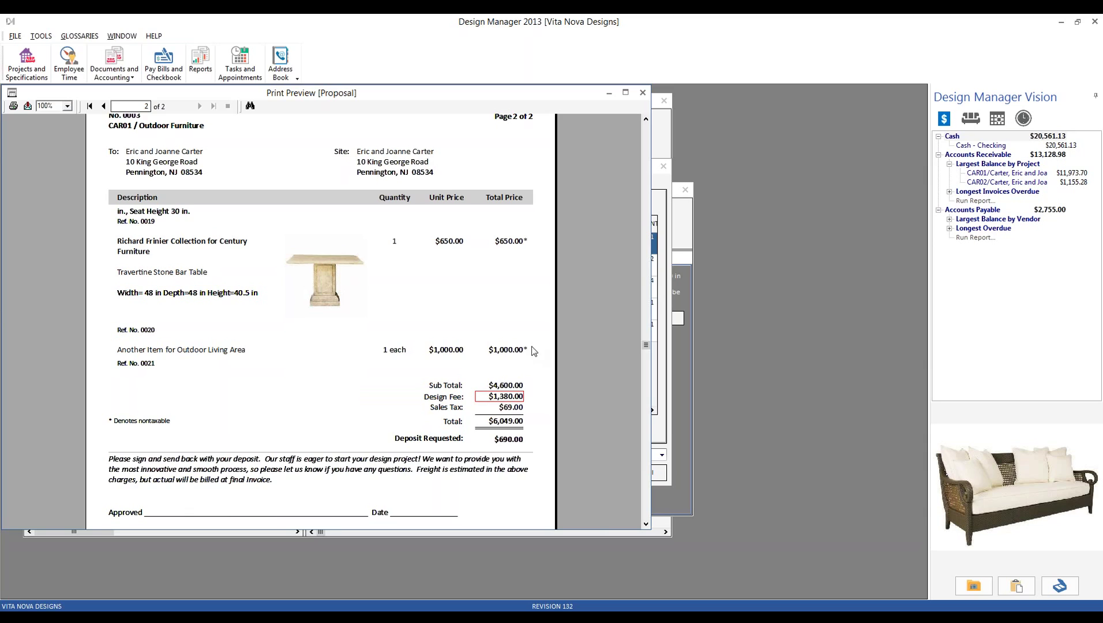
{"action": "scroll", "coordinate": [327, 363], "scroll_direction": "down", "scroll_amount": 3}
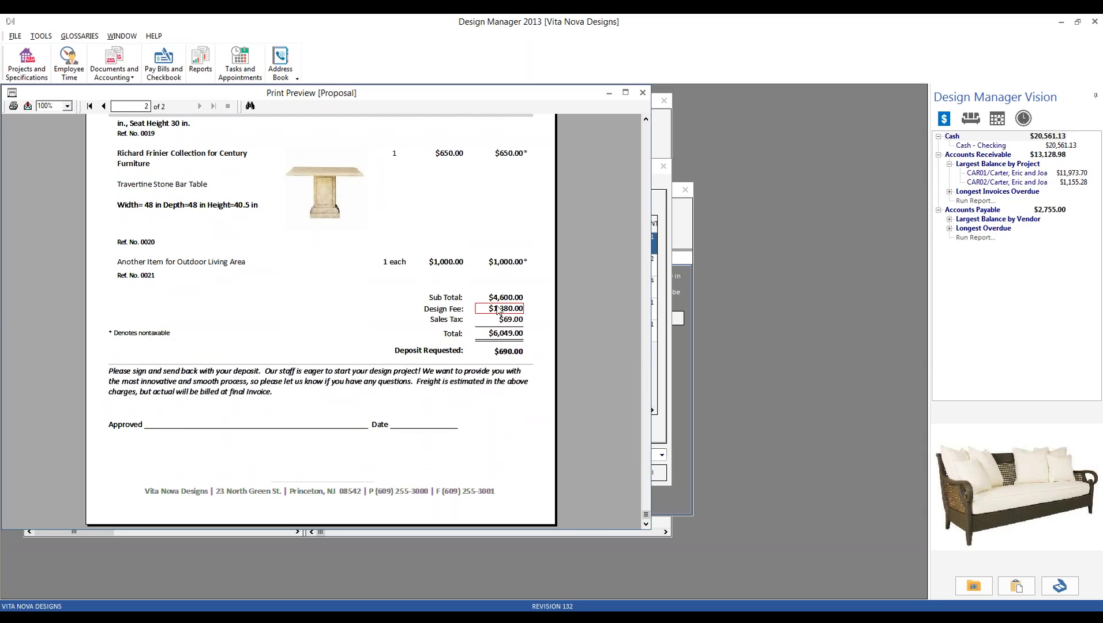
{"action": "left_click", "coordinate": [519, 319]}
{"action": "left_click", "coordinate": [642, 93]}
{"action": "left_click", "coordinate": [567, 351]}
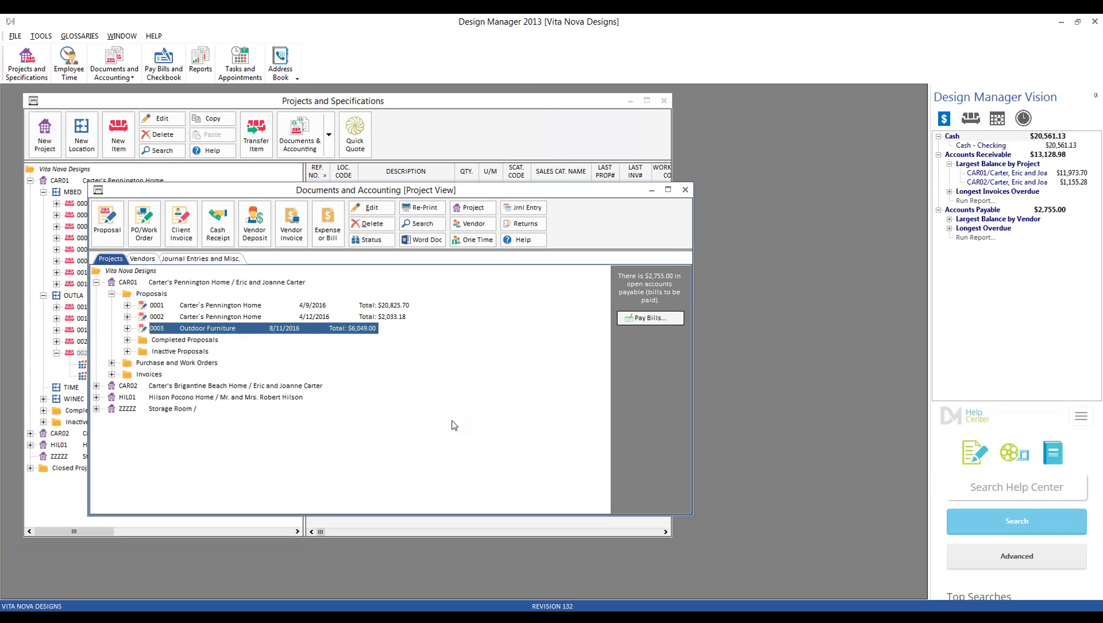
{"action": "left_click", "coordinate": [684, 190]}
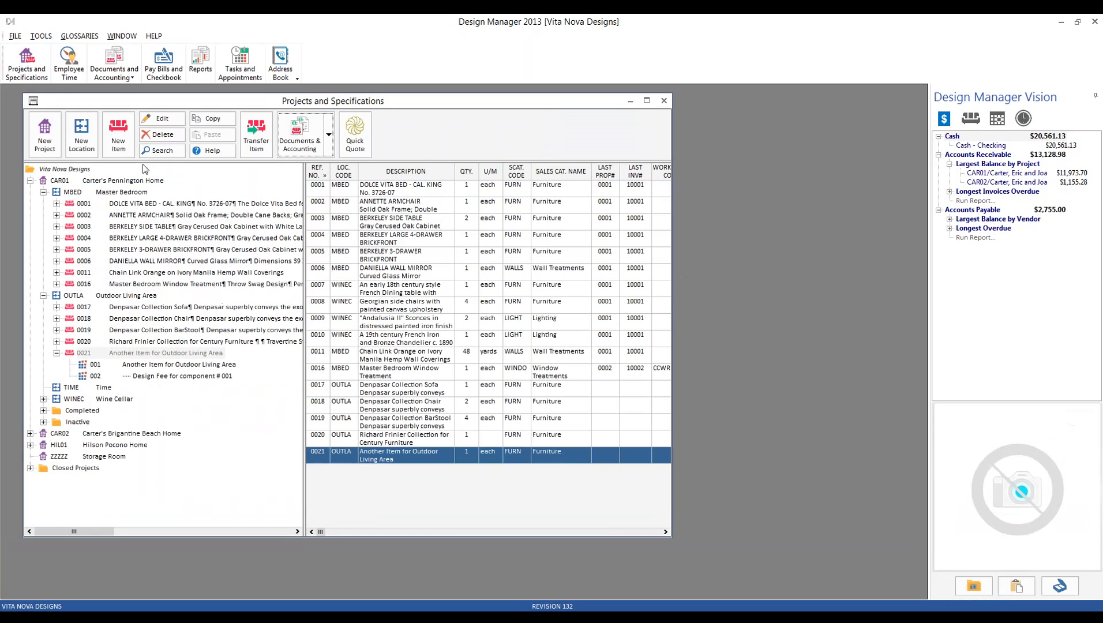
- Open project CAR02's advanced mark-up options from its defaults and examine the general settings
{"action": "left_click", "coordinate": [30, 180]}
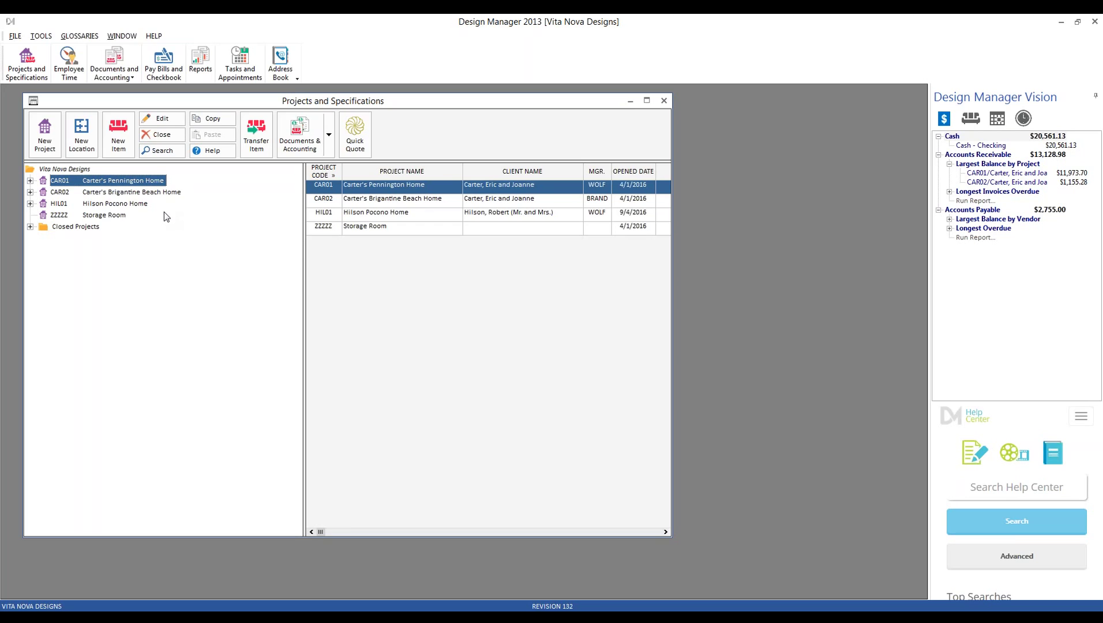
{"action": "left_click", "coordinate": [158, 192]}
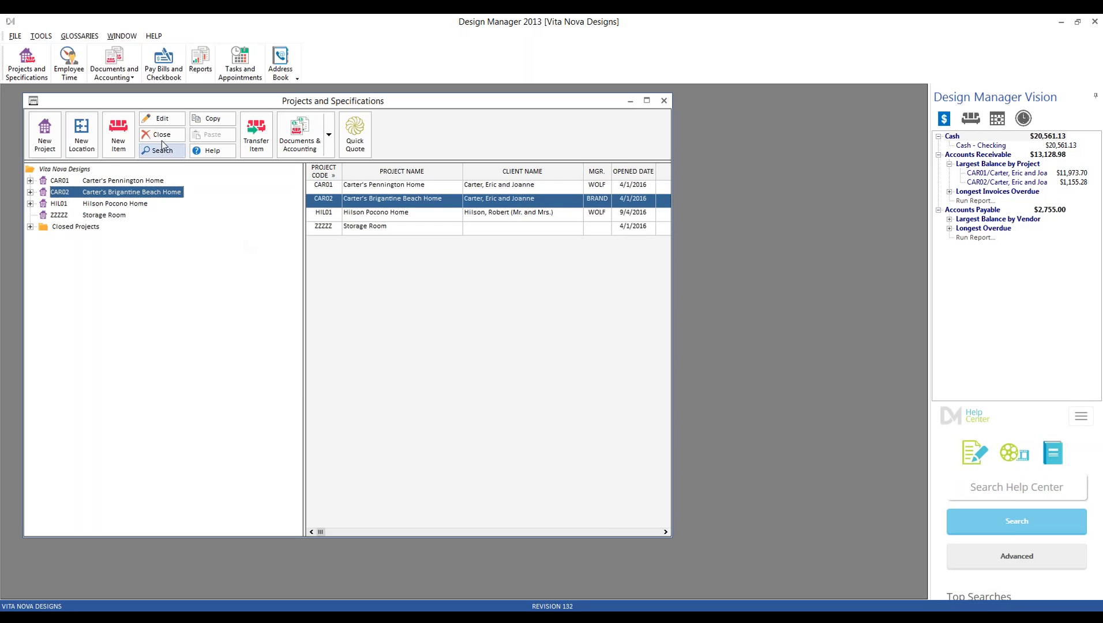
{"action": "left_click", "coordinate": [162, 119]}
{"action": "left_click_drag", "start_coordinate": [222, 248], "coordinate": [172, 173]}
{"action": "left_click", "coordinate": [266, 196]}
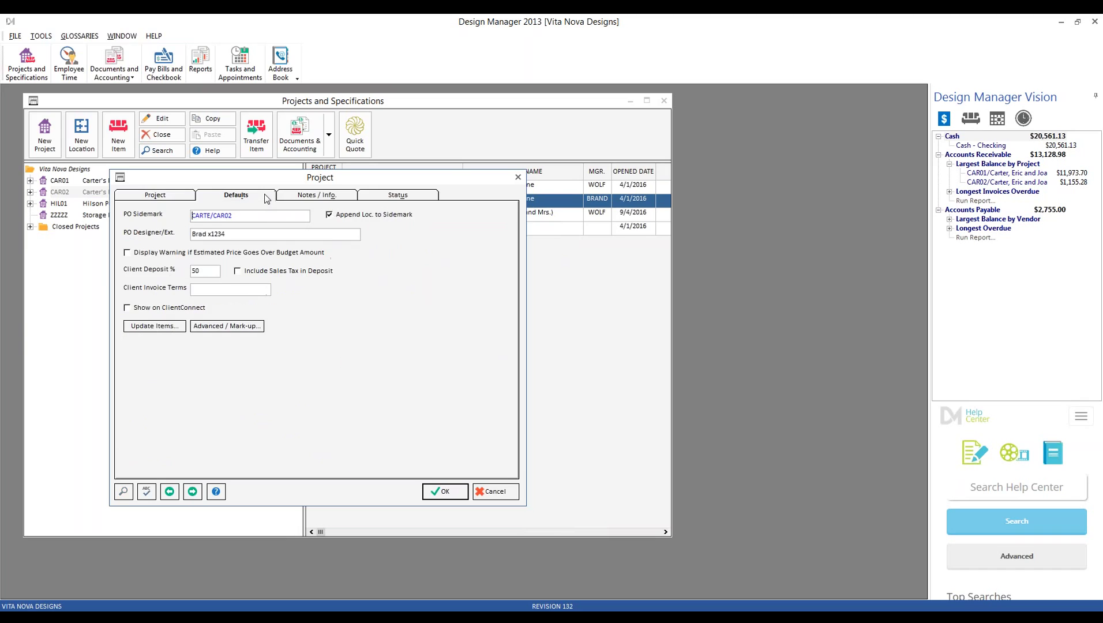
{"action": "left_click", "coordinate": [243, 326]}
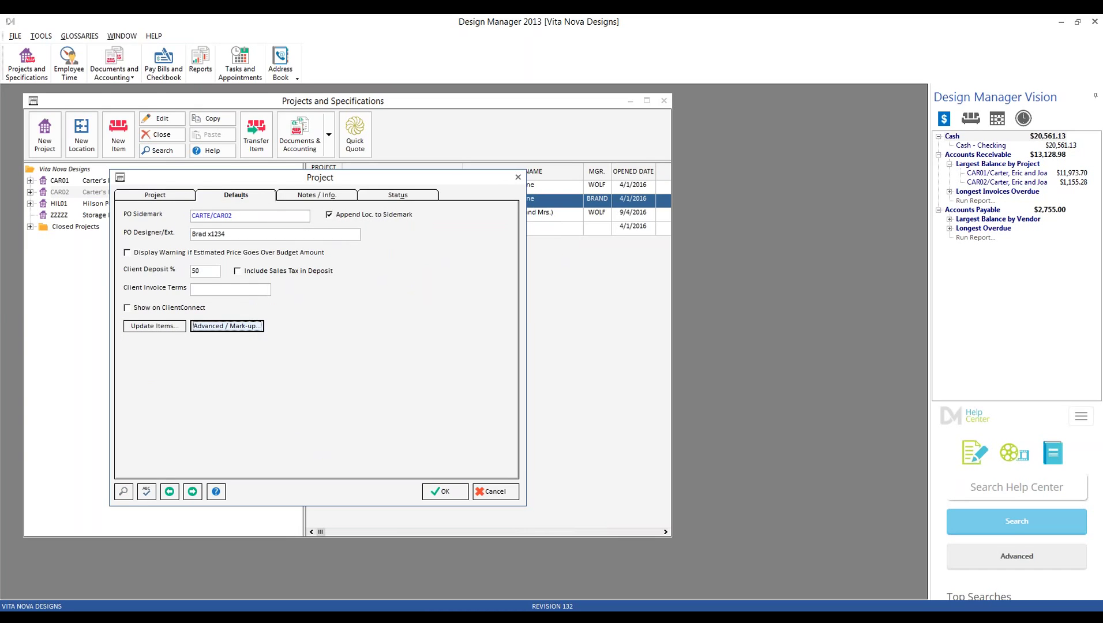
{"action": "left_click_drag", "start_coordinate": [106, 94], "coordinate": [274, 194]}
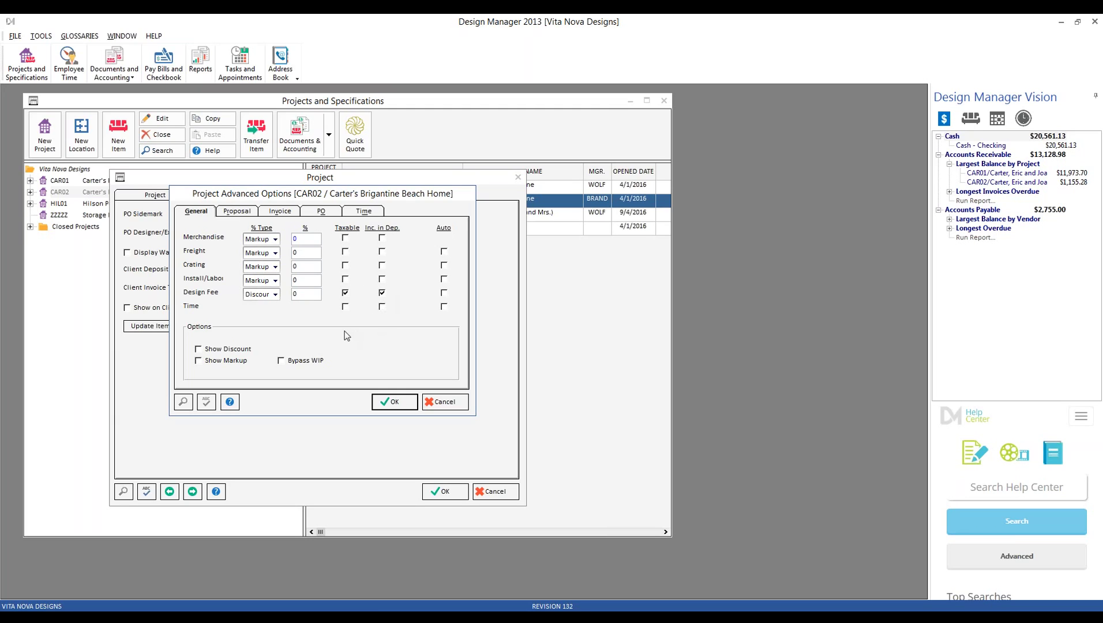
- Review CAR02's proposal and invoice advanced options for the design fee style and pricing, then accept and close the project
{"action": "left_click", "coordinate": [242, 214]}
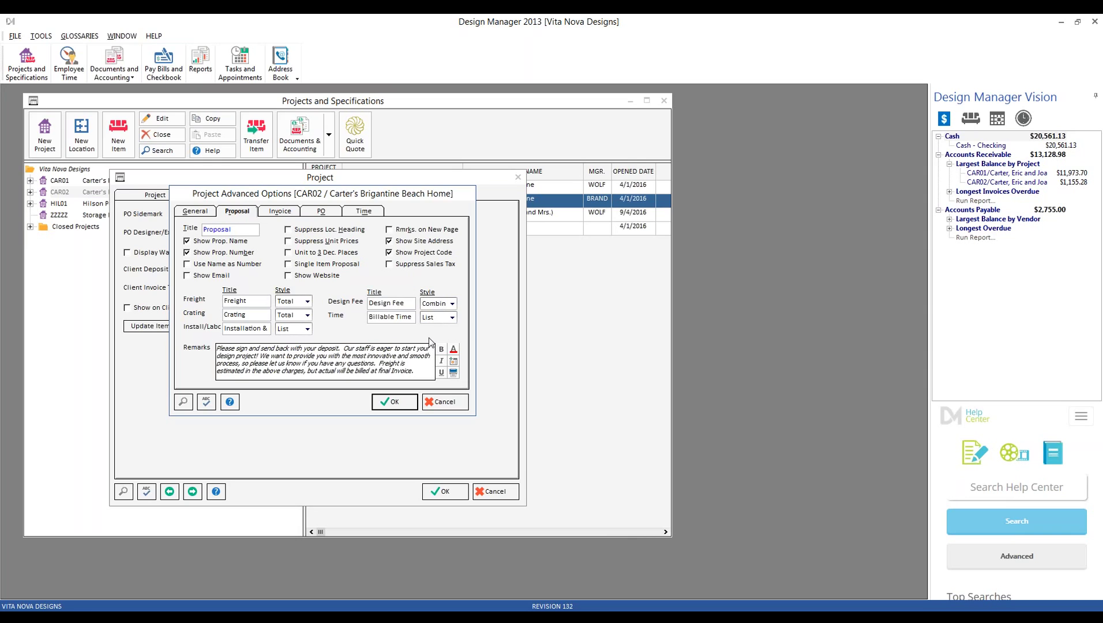
{"action": "left_click", "coordinate": [278, 212]}
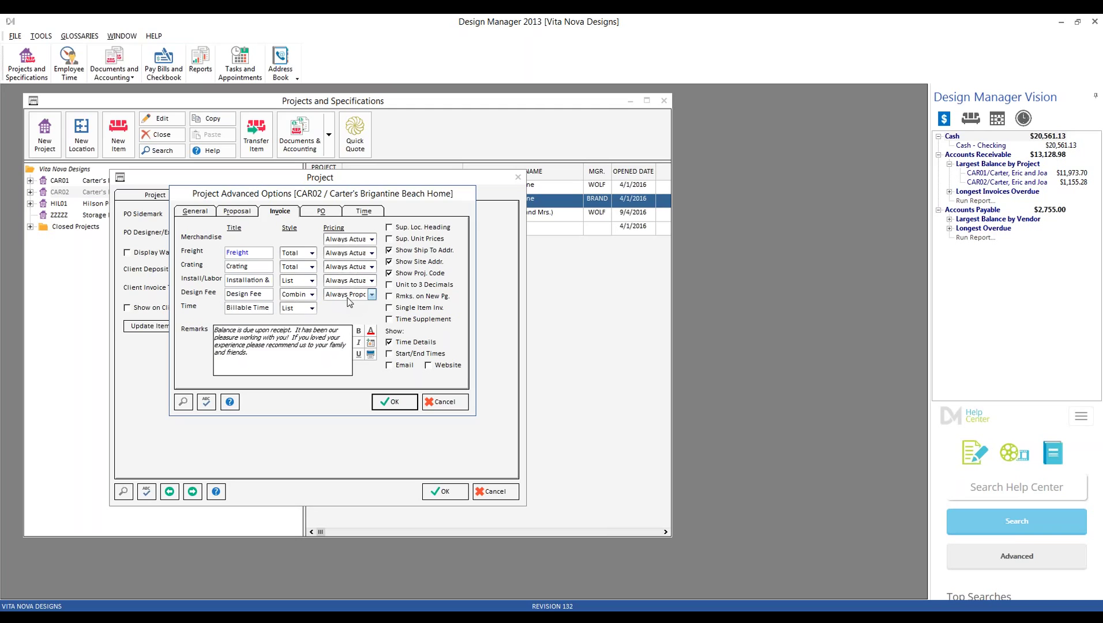
{"action": "left_click", "coordinate": [399, 405]}
{"action": "left_click", "coordinate": [445, 491]}
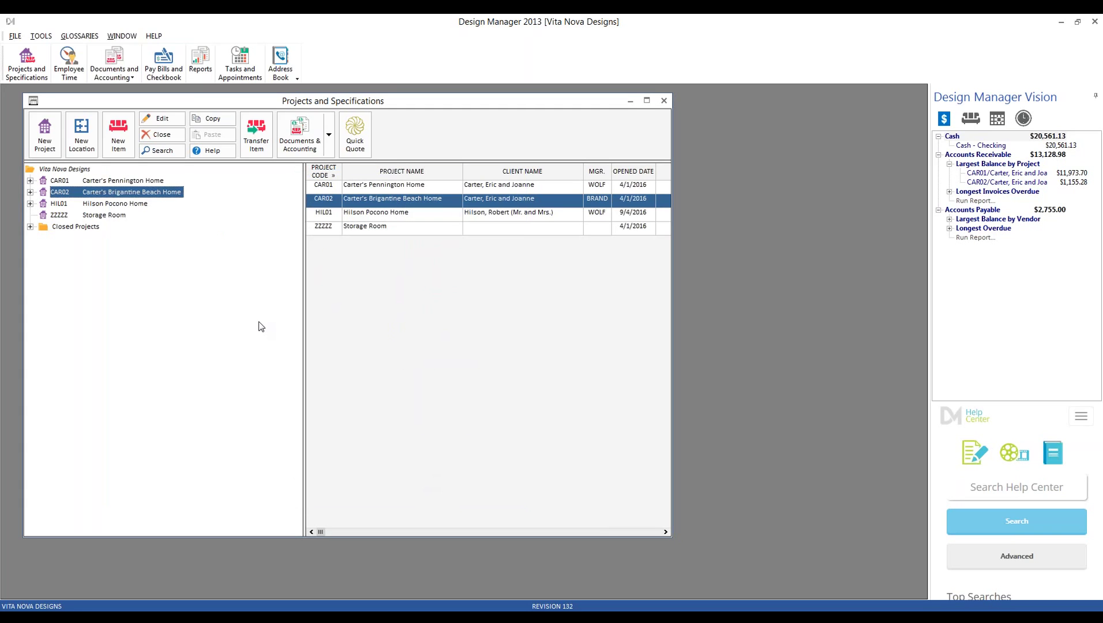
- Add a new item to project CAR02 described as "Design Fee for Project" with sales category PROF
{"action": "left_click", "coordinate": [119, 151]}
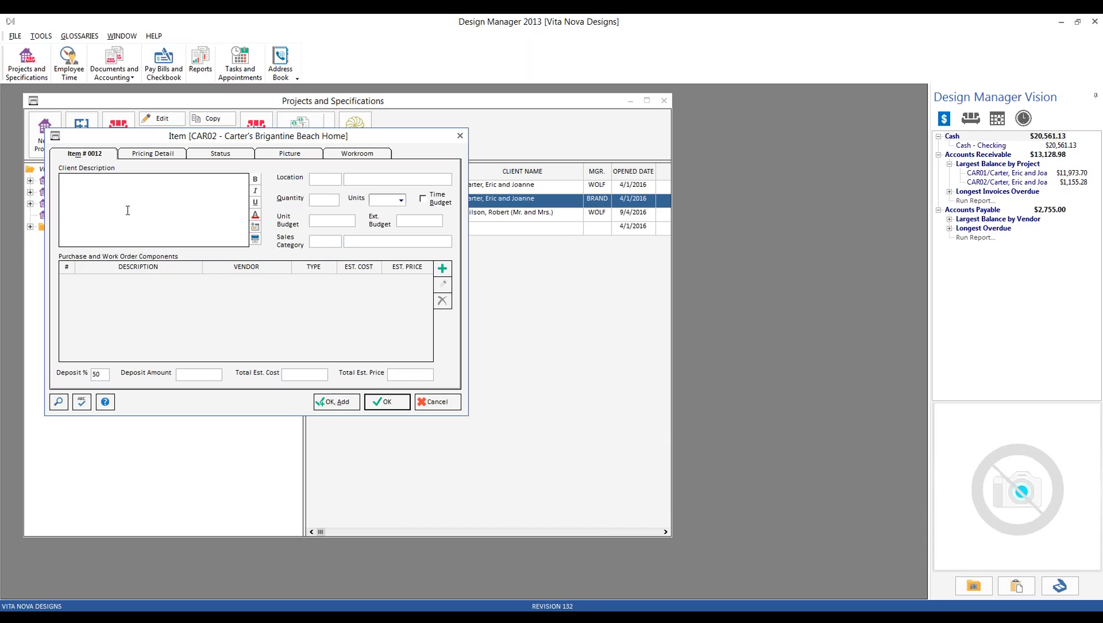
{"action": "type", "text": "Design Fee for Project"}
{"action": "key", "text": "Tab"}
{"action": "key", "text": "Tab"}
{"action": "key", "text": "Tab"}
{"action": "type", "text": "PROF"}
{"action": "key", "text": "Tab"}
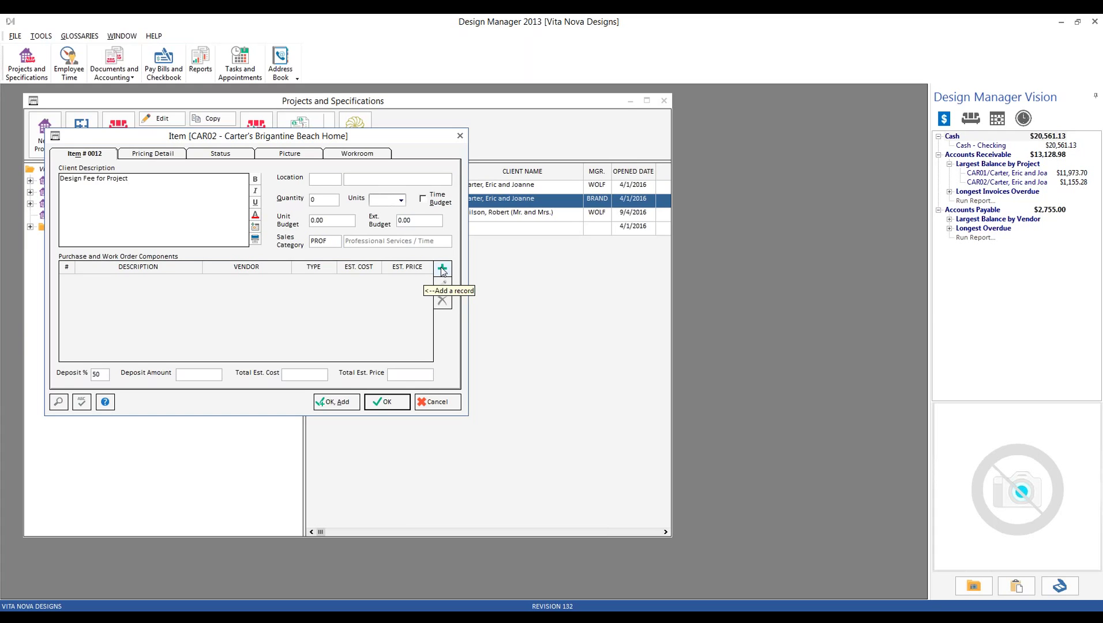
- Add a Design Fee type component with a unit list price of 15000, then save the component and the item
{"action": "left_click", "coordinate": [442, 270]}
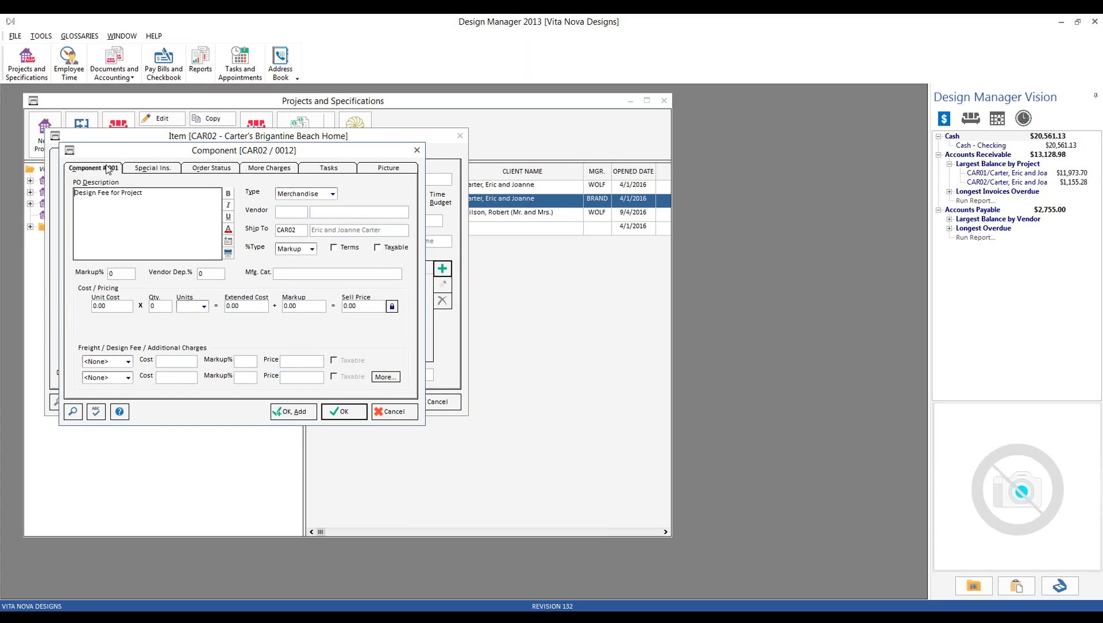
{"action": "left_click_drag", "start_coordinate": [97, 155], "coordinate": [161, 186]}
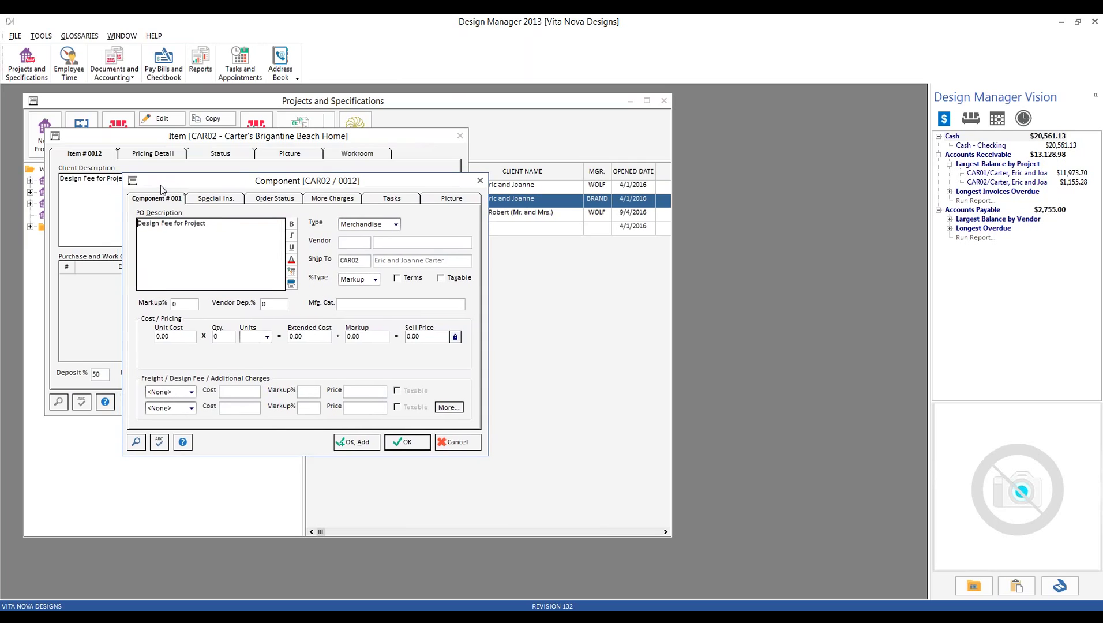
{"action": "left_click", "coordinate": [372, 225]}
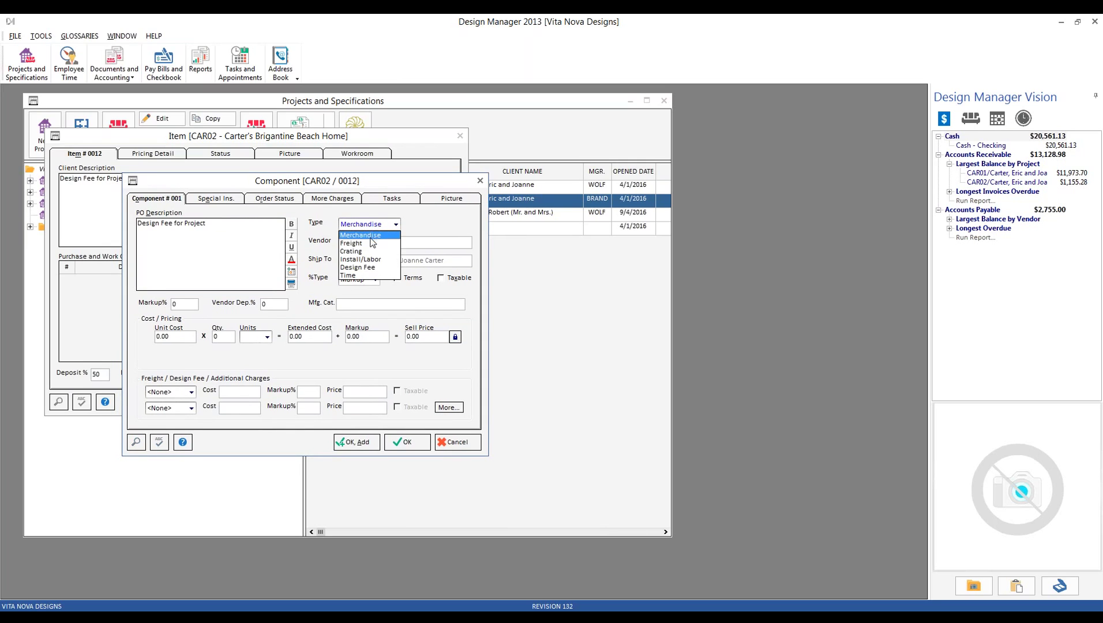
{"action": "left_click", "coordinate": [361, 268]}
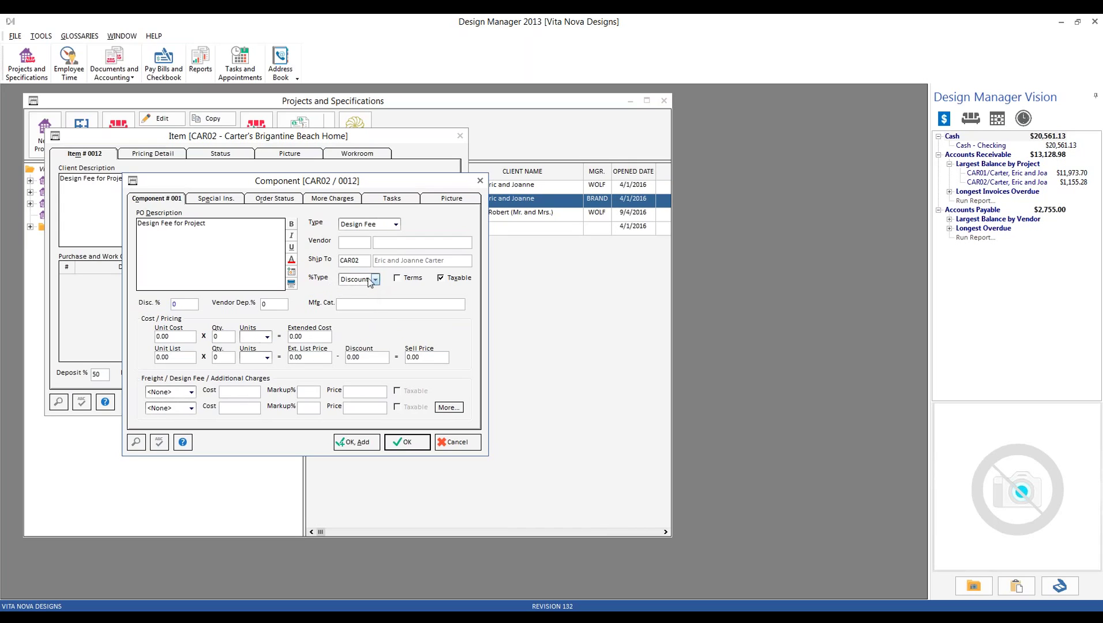
{"action": "left_click", "coordinate": [171, 356]}
{"action": "type", "text": "15000"}
{"action": "key", "text": "Tab"}
{"action": "left_click", "coordinate": [405, 442]}
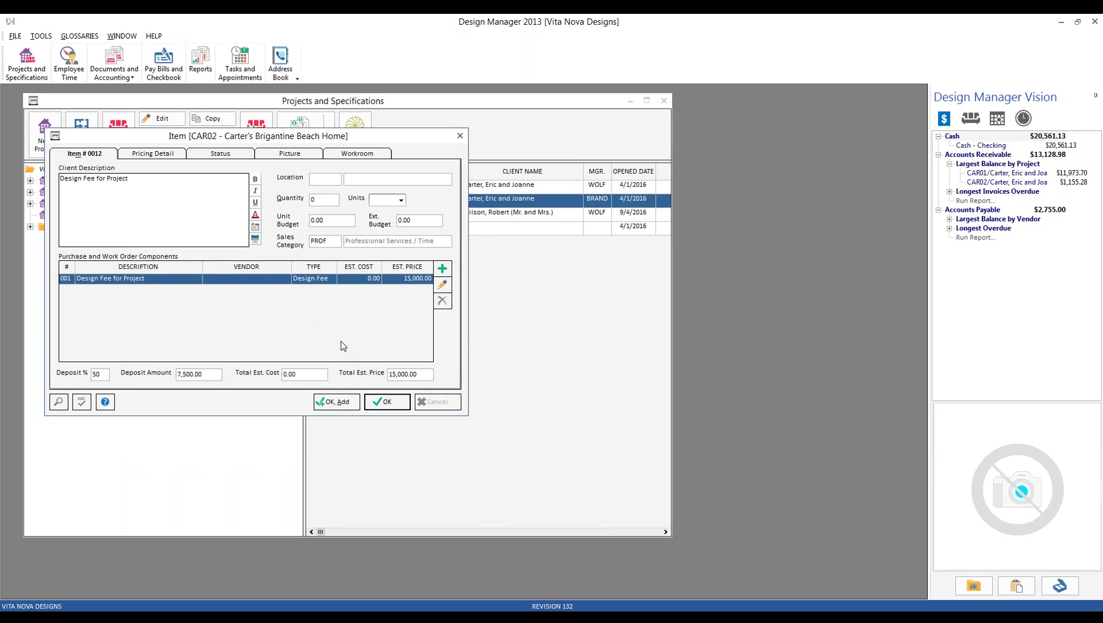
{"action": "left_click", "coordinate": [393, 403]}
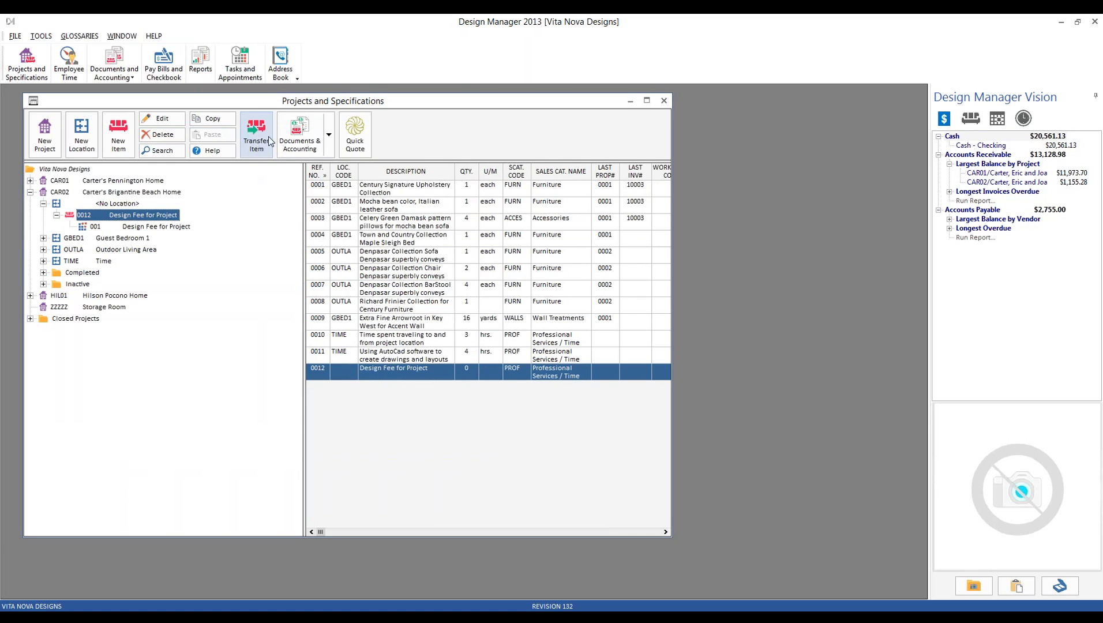
- Create a CAR02 proposal named "Design Fee for Project" containing only the design fee item and generate its print preview
{"action": "left_click", "coordinate": [304, 141]}
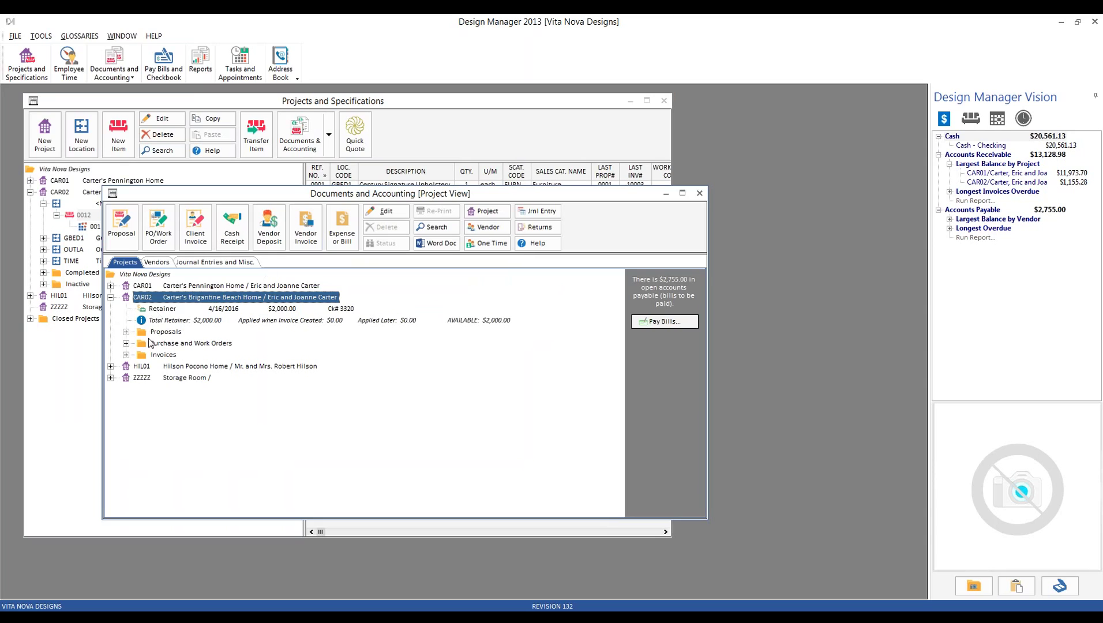
{"action": "left_click", "coordinate": [122, 225]}
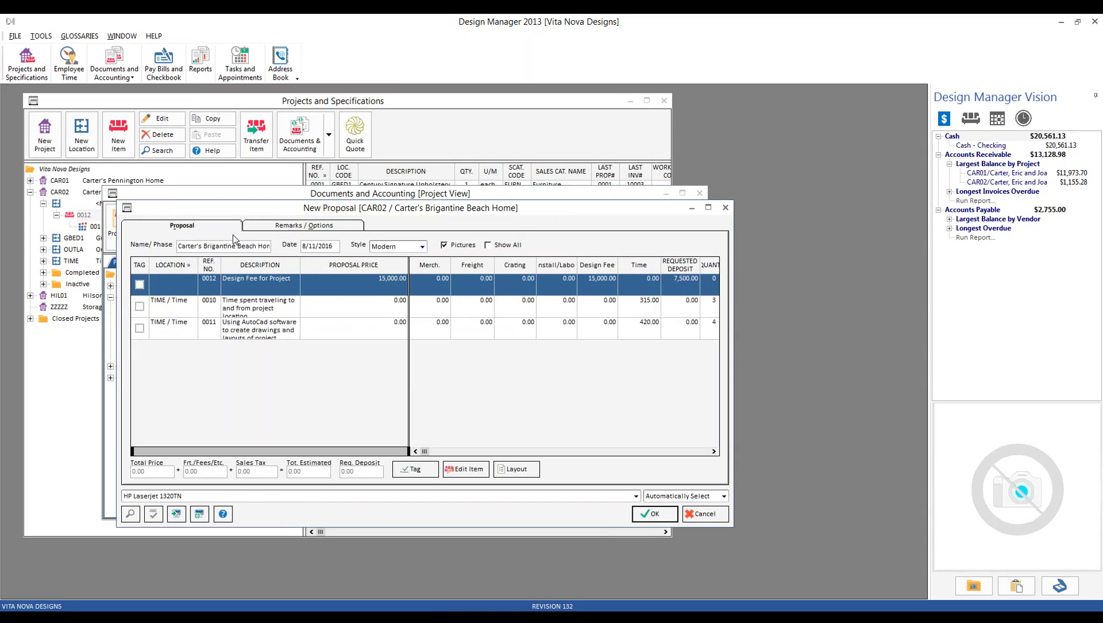
{"action": "left_click", "coordinate": [181, 245]}
{"action": "type", "text": "Design Fee for Project"}
{"action": "left_click", "coordinate": [139, 285]}
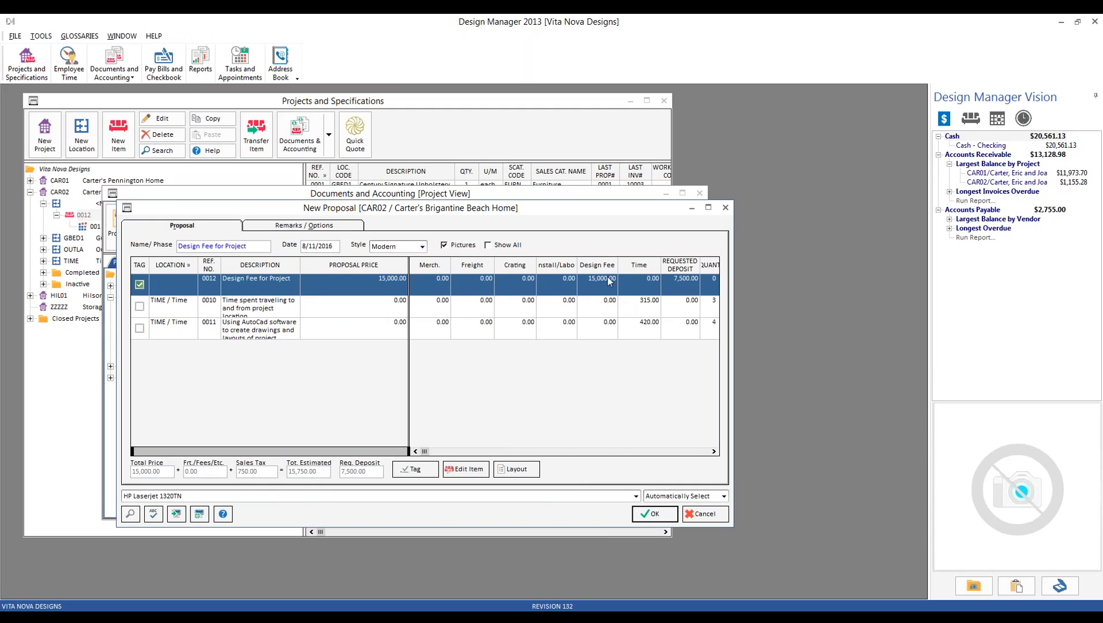
{"action": "left_click", "coordinate": [657, 514]}
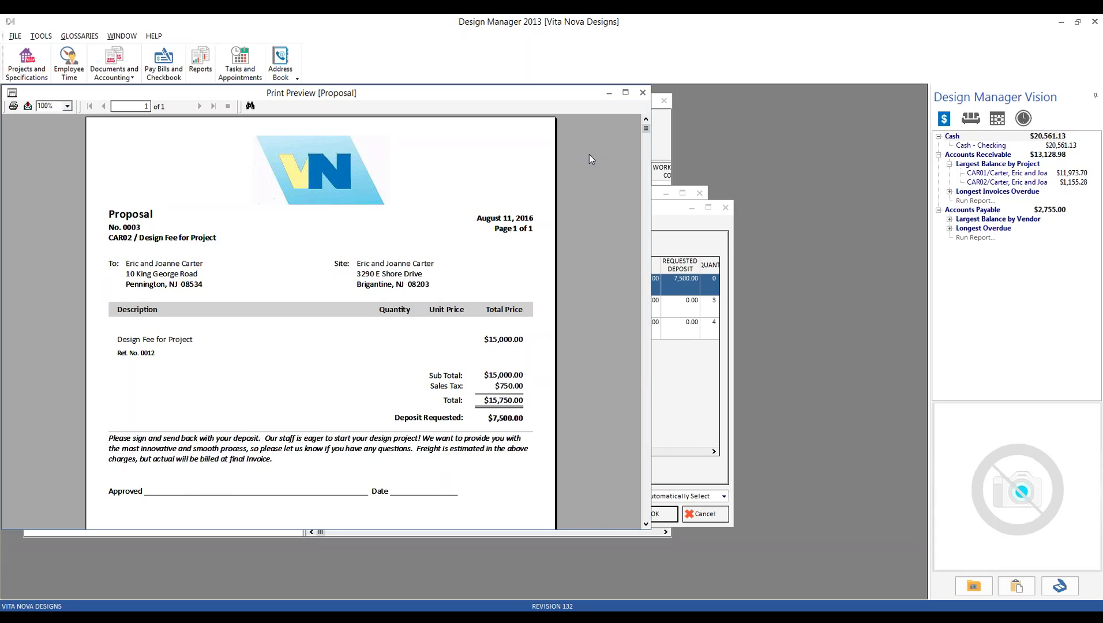
- Accept the design fee proposal and close Documents and Accounting
{"action": "left_click", "coordinate": [642, 92]}
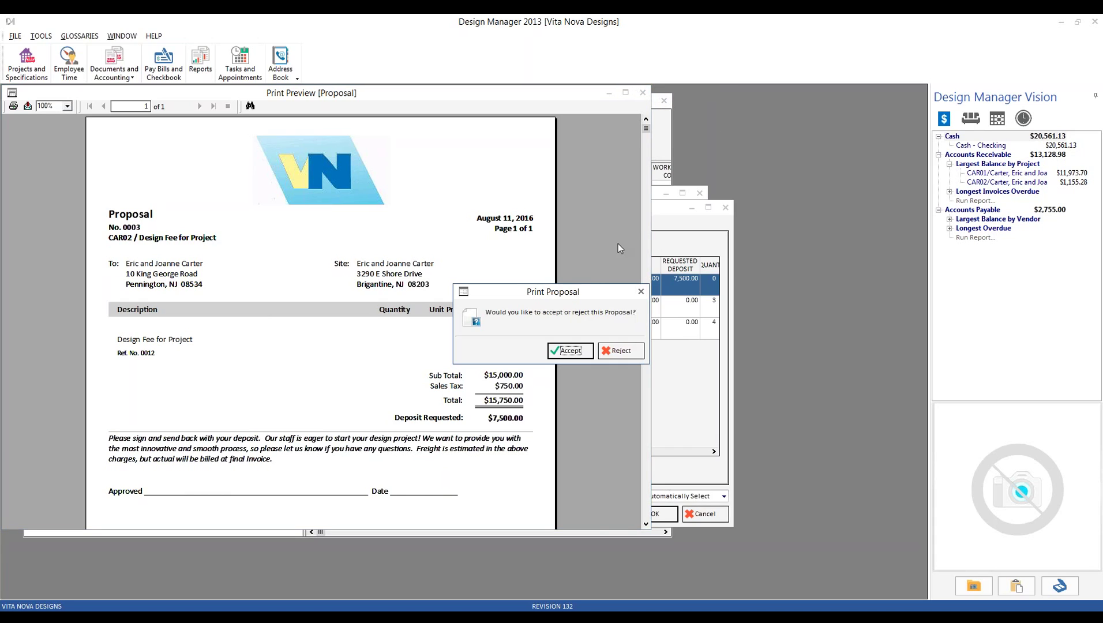
{"action": "left_click", "coordinate": [568, 350]}
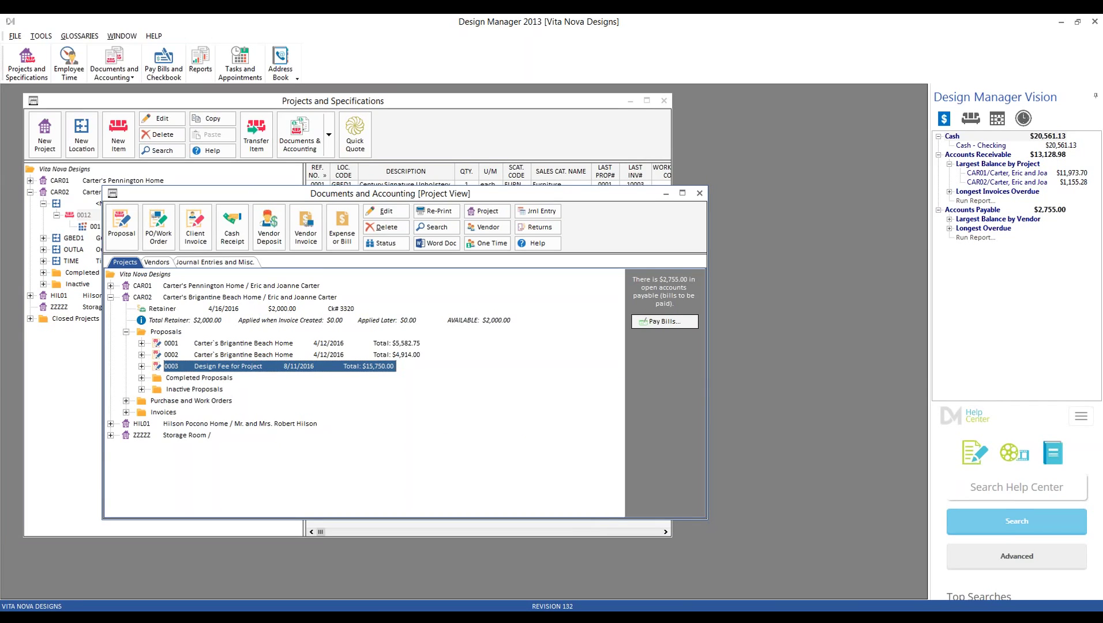
{"action": "left_click", "coordinate": [700, 194]}
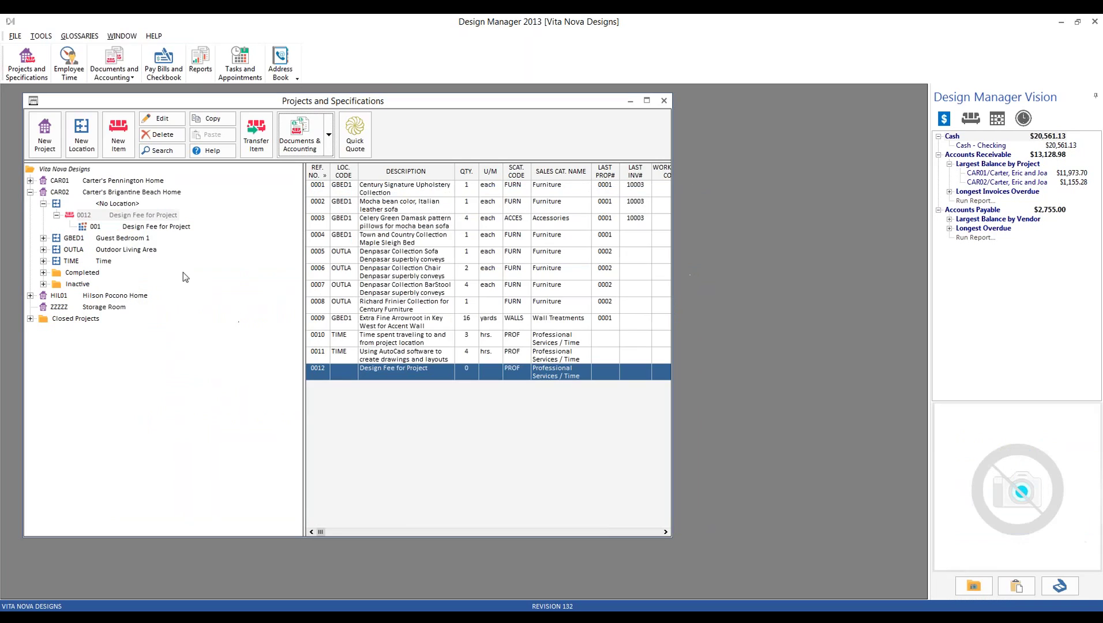
- Open project CAR01's advanced mark-up options from its defaults
{"action": "left_click", "coordinate": [30, 192]}
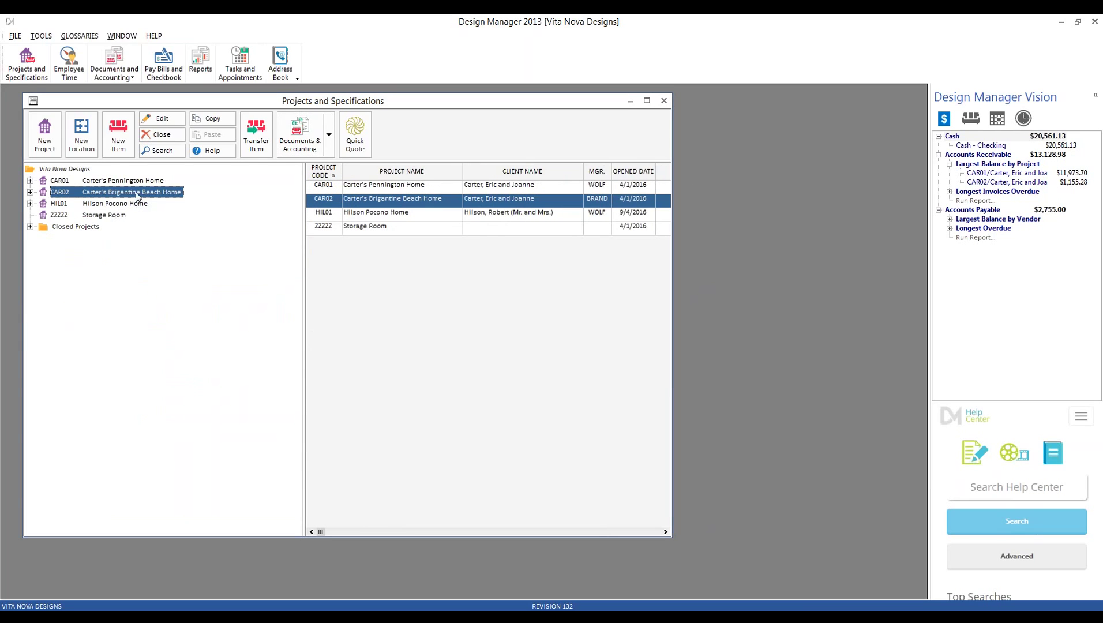
{"action": "key", "text": "Up"}
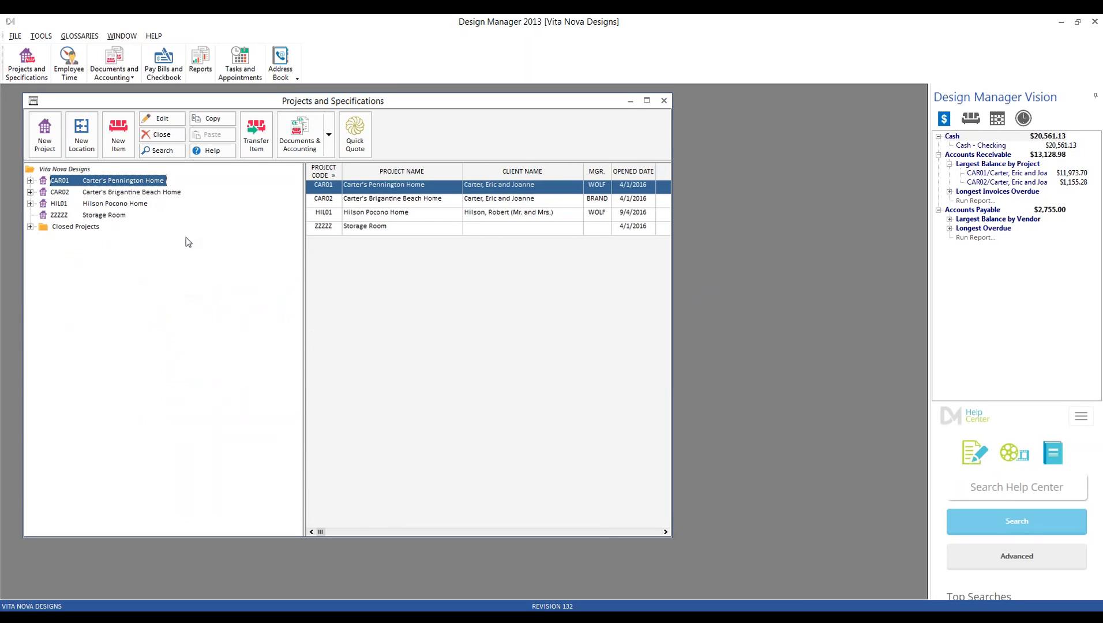
{"action": "left_click", "coordinate": [158, 119]}
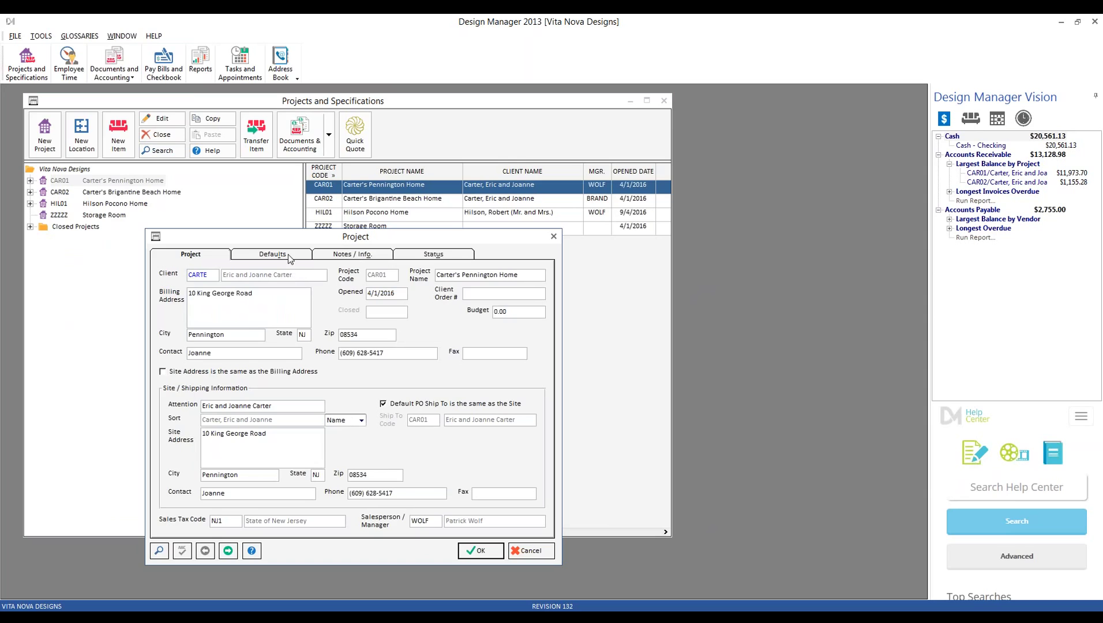
{"action": "left_click", "coordinate": [288, 254]}
{"action": "left_click", "coordinate": [275, 387]}
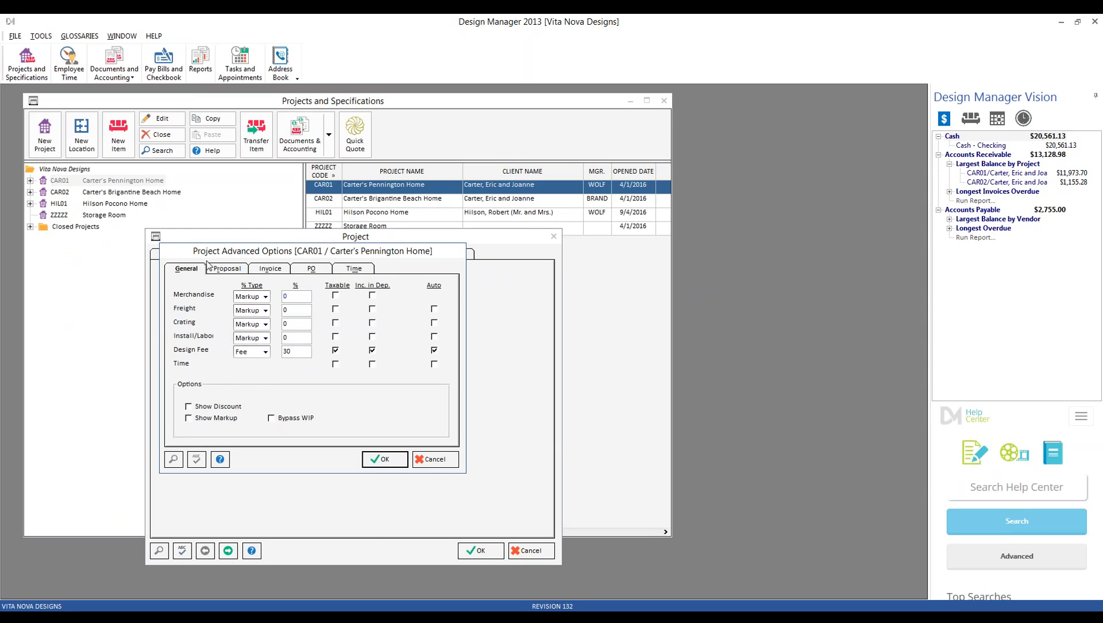
- Compare CAR01's purchase order options with its general mark-up settings, focusing on the design fee style, then accept and close the project
{"action": "left_click", "coordinate": [310, 271]}
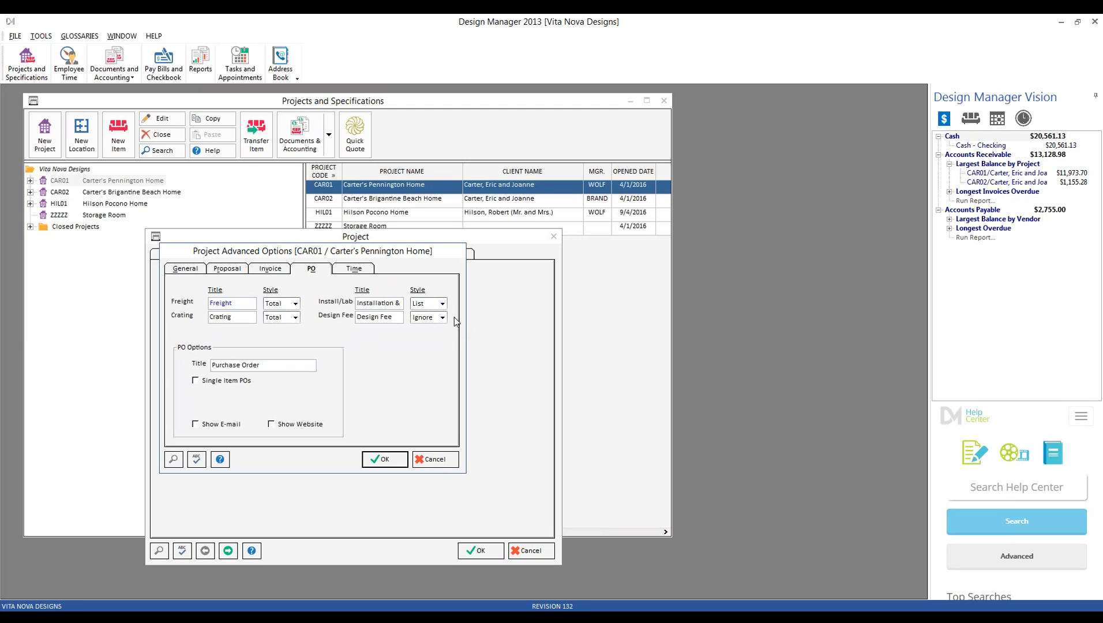
{"action": "left_click", "coordinate": [190, 270]}
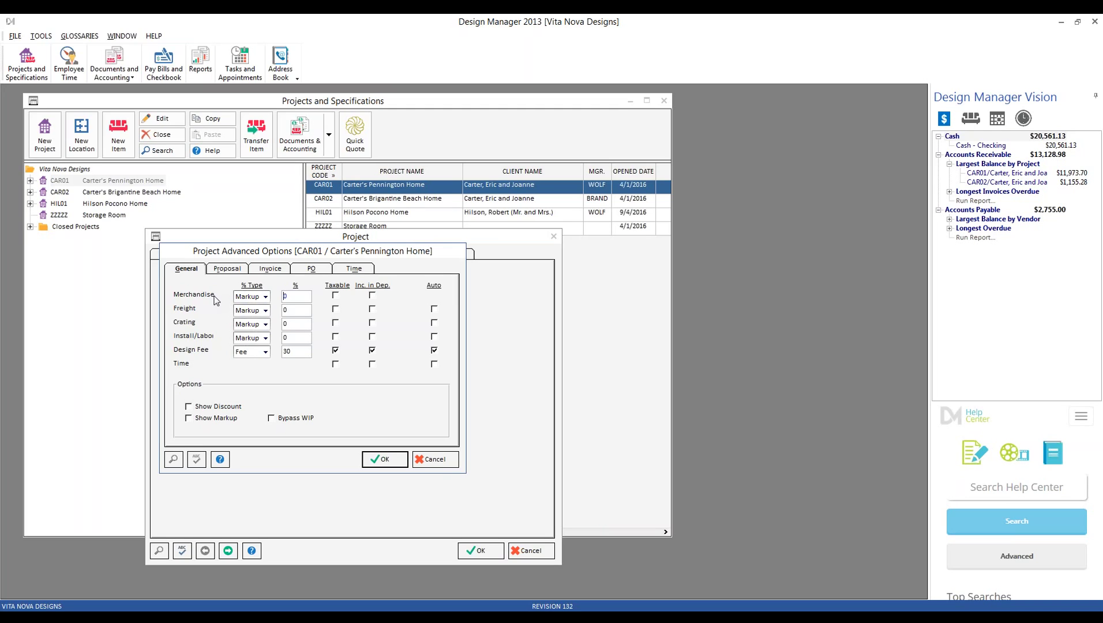
{"action": "left_click", "coordinate": [311, 269]}
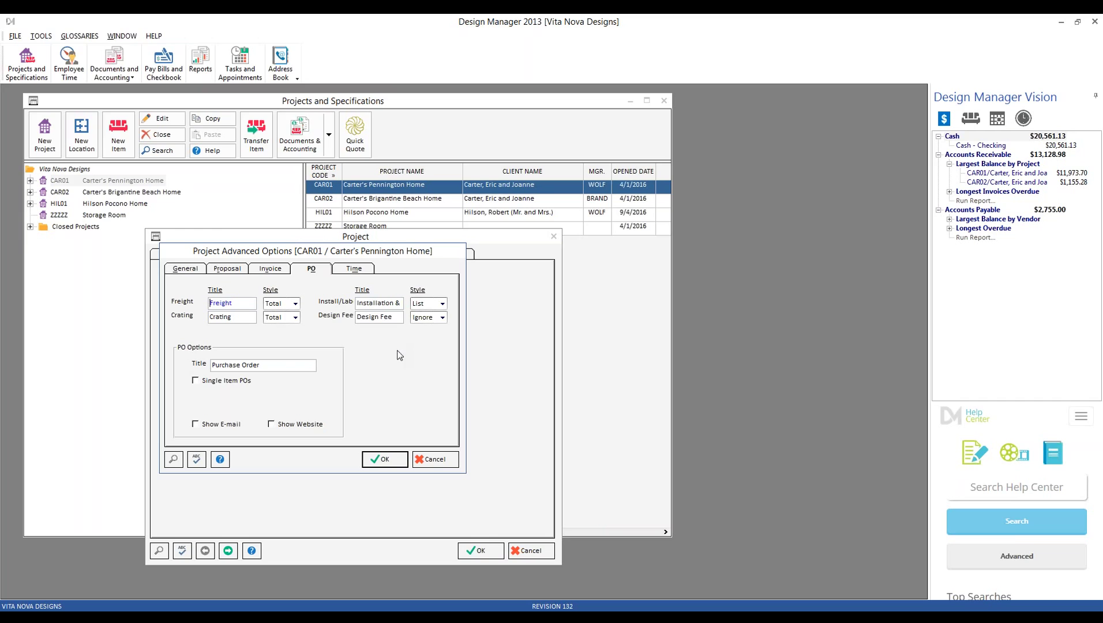
{"action": "left_click", "coordinate": [390, 460]}
{"action": "left_click", "coordinate": [478, 549]}
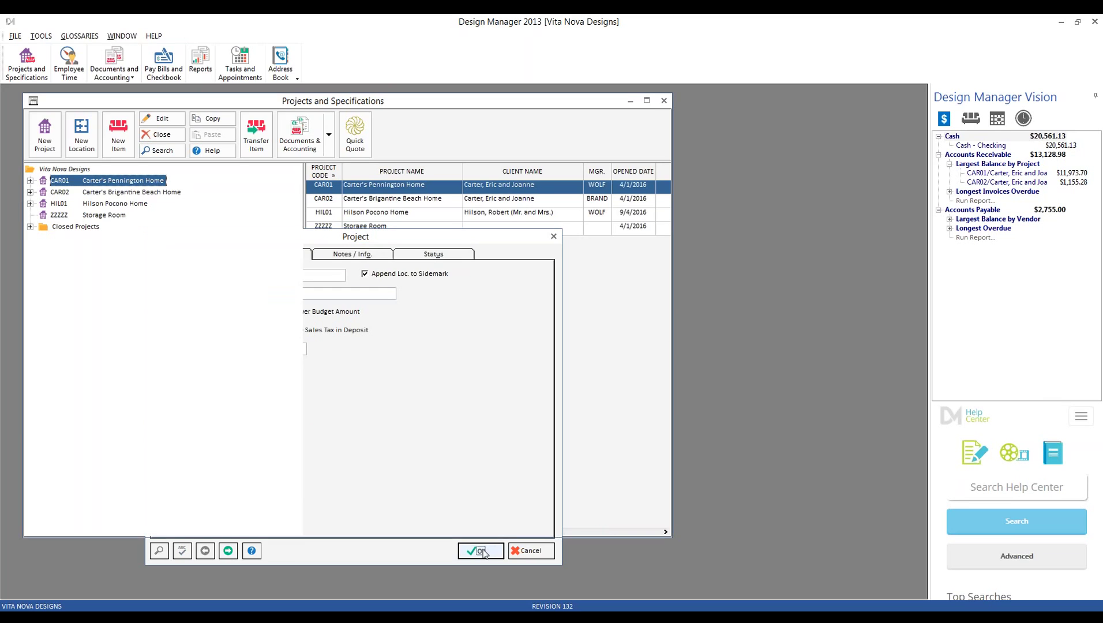
- Start a new purchase order for project CAR01 and look through the merchandise and freight components available to order
{"action": "left_click", "coordinate": [105, 195]}
{"action": "left_click", "coordinate": [105, 181]}
{"action": "left_click", "coordinate": [300, 136]}
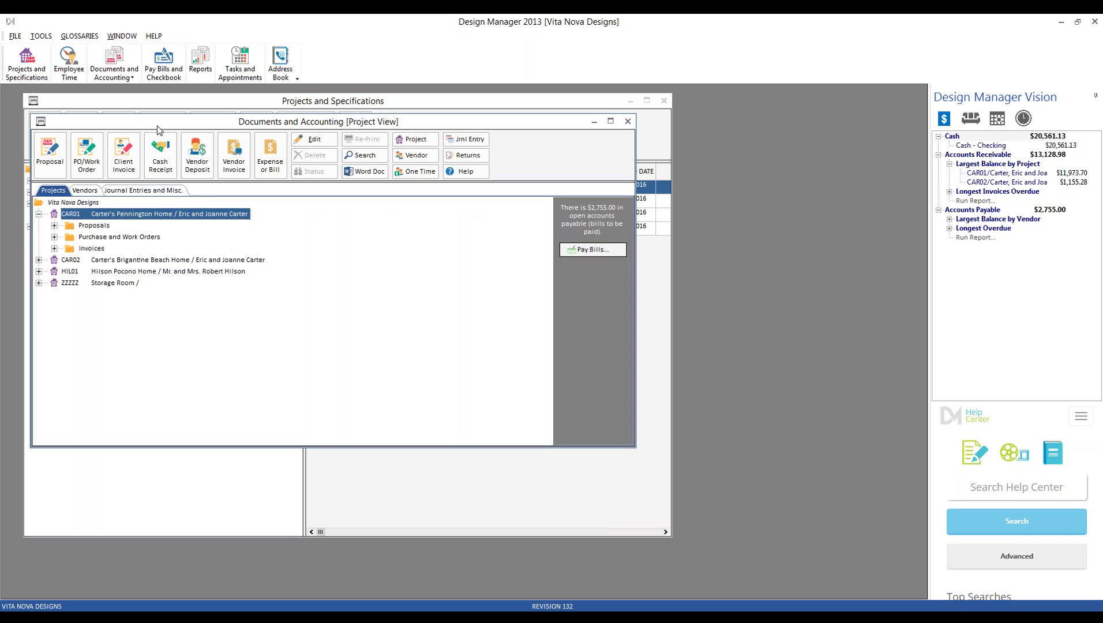
{"action": "left_click", "coordinate": [299, 322]}
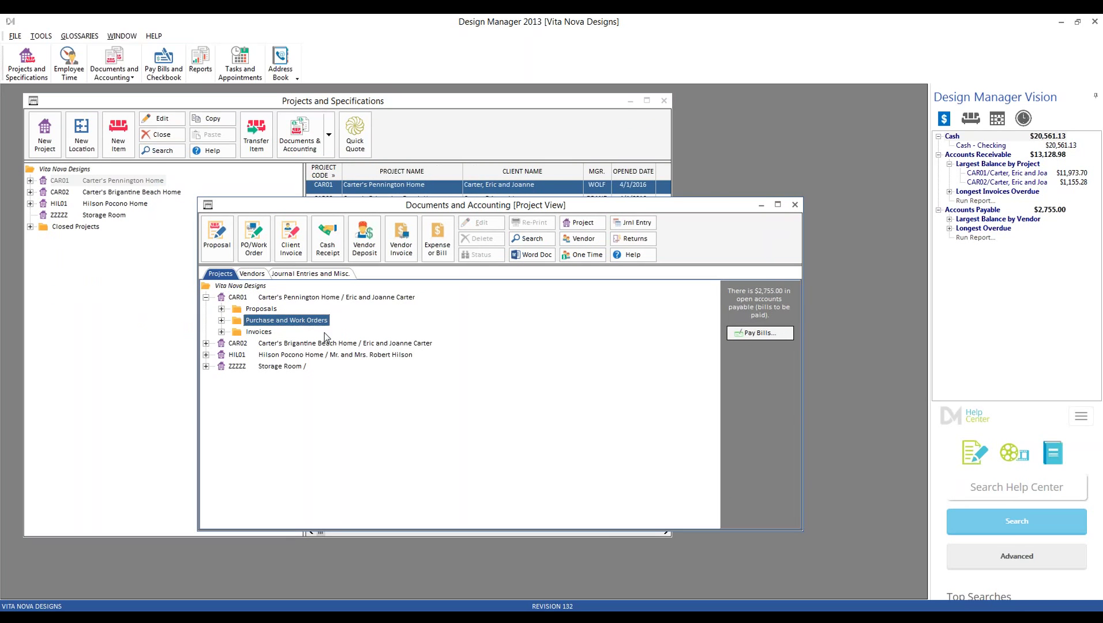
{"action": "left_click", "coordinate": [252, 248]}
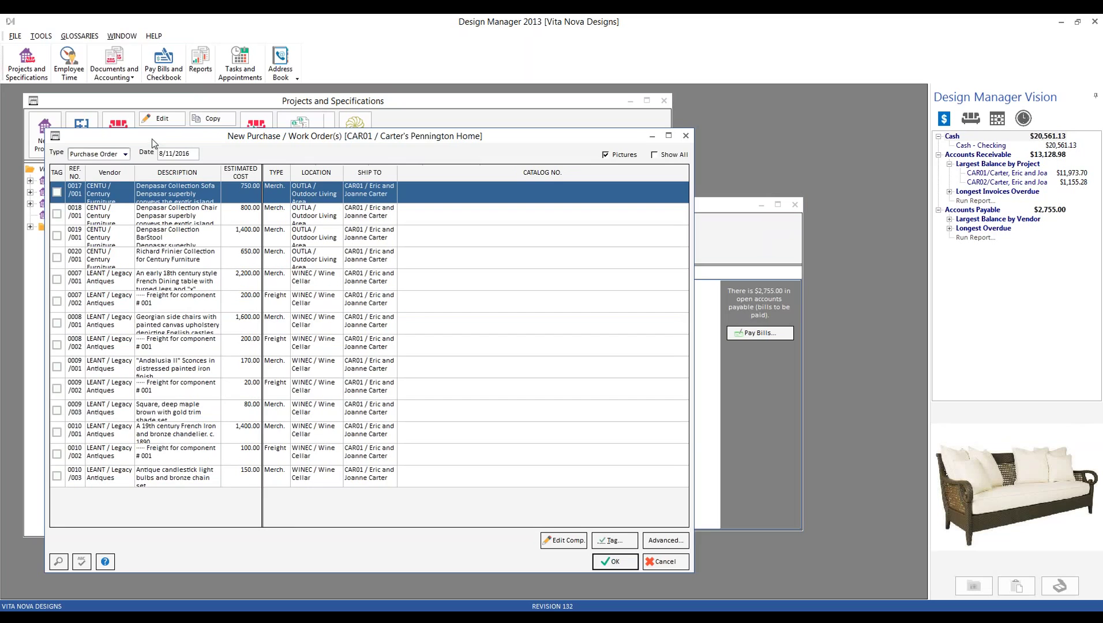
{"action": "left_click_drag", "start_coordinate": [152, 140], "coordinate": [190, 147]}
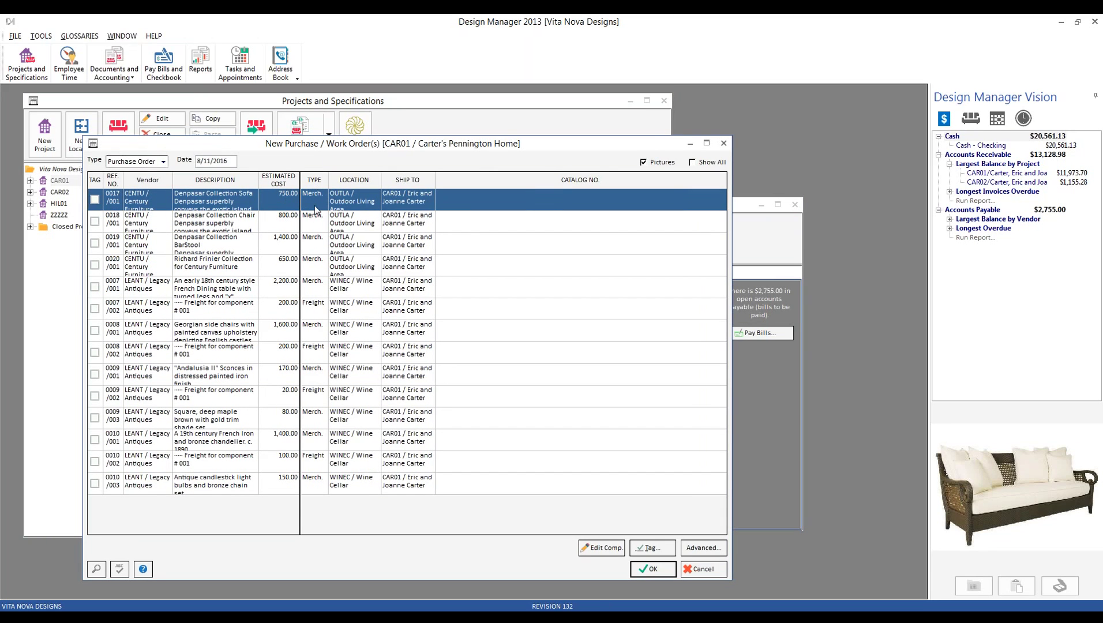
{"action": "left_click", "coordinate": [316, 229]}
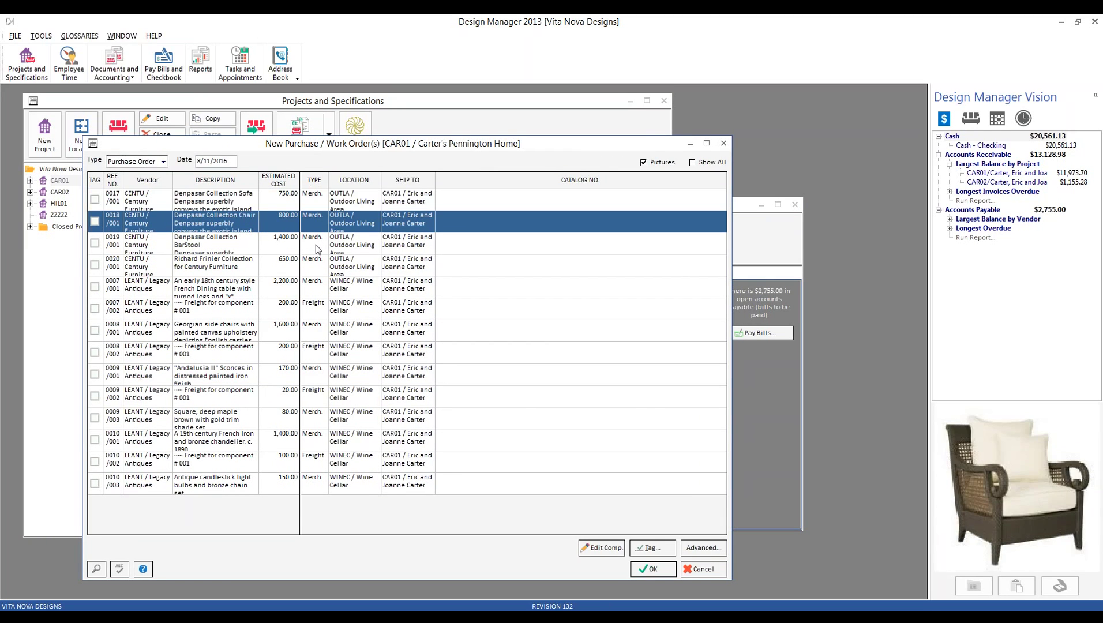
{"action": "left_click", "coordinate": [318, 247]}
{"action": "left_click", "coordinate": [318, 269]}
{"action": "left_click", "coordinate": [318, 312]}
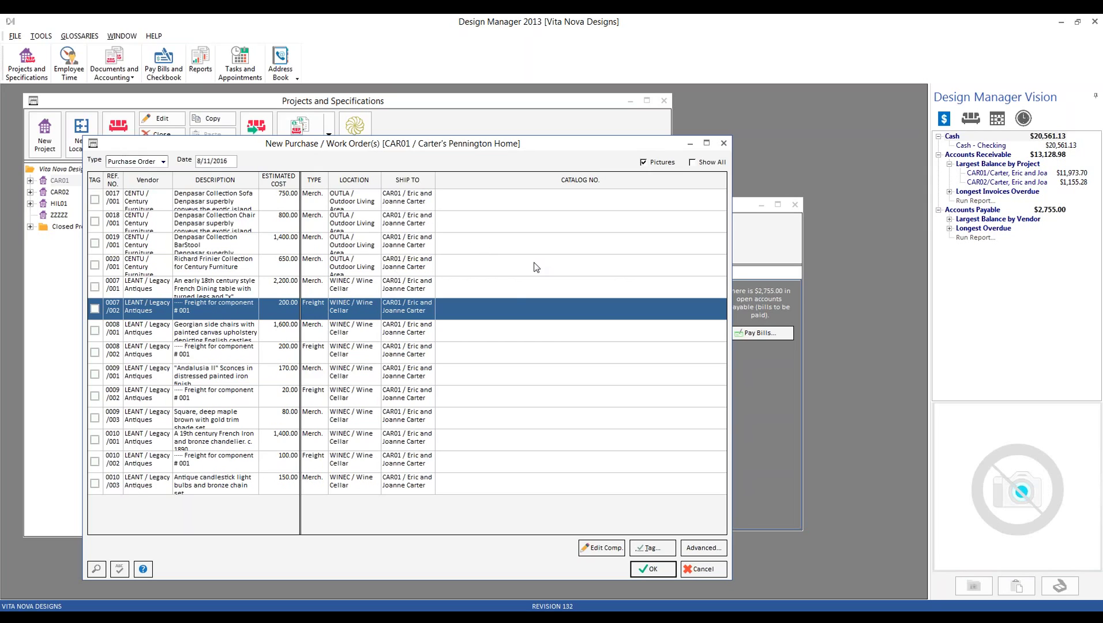
- Tag the components in location OUTLA and generate the print preview of their purchase order
{"action": "left_click", "coordinate": [651, 549]}
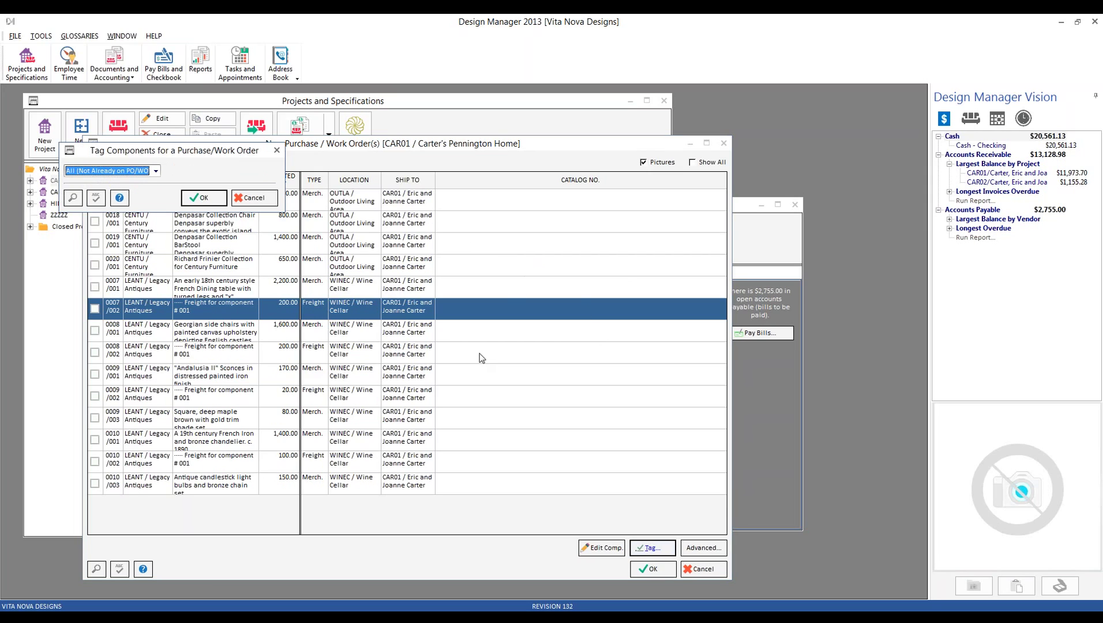
{"action": "key", "text": "l"}
{"action": "key", "text": "Tab"}
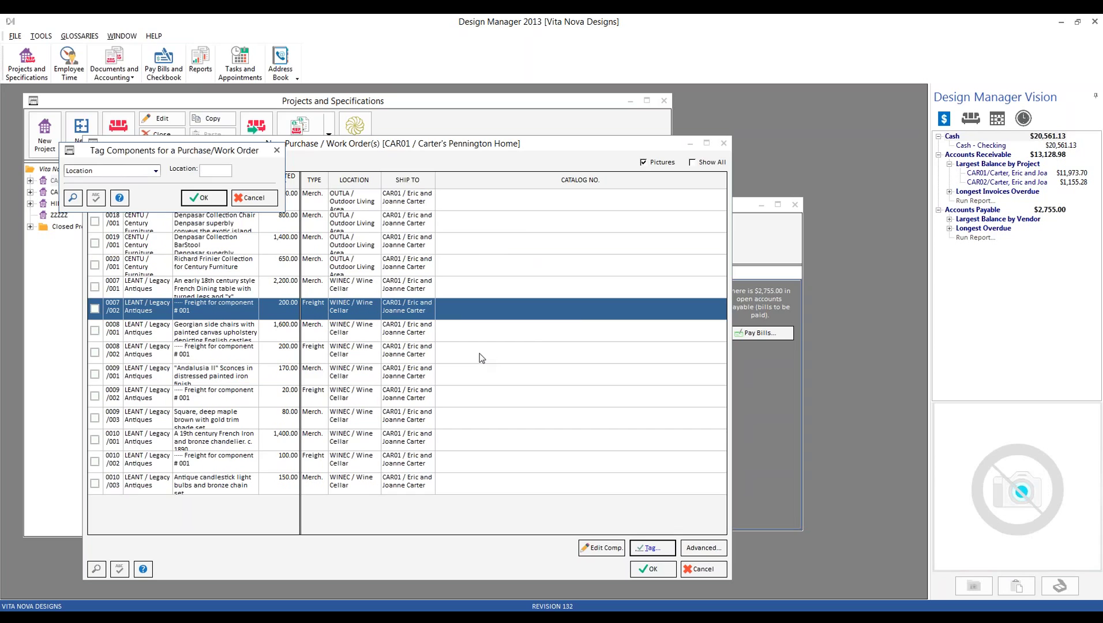
{"action": "type", "text": "OUTLA"}
{"action": "key", "text": "Return"}
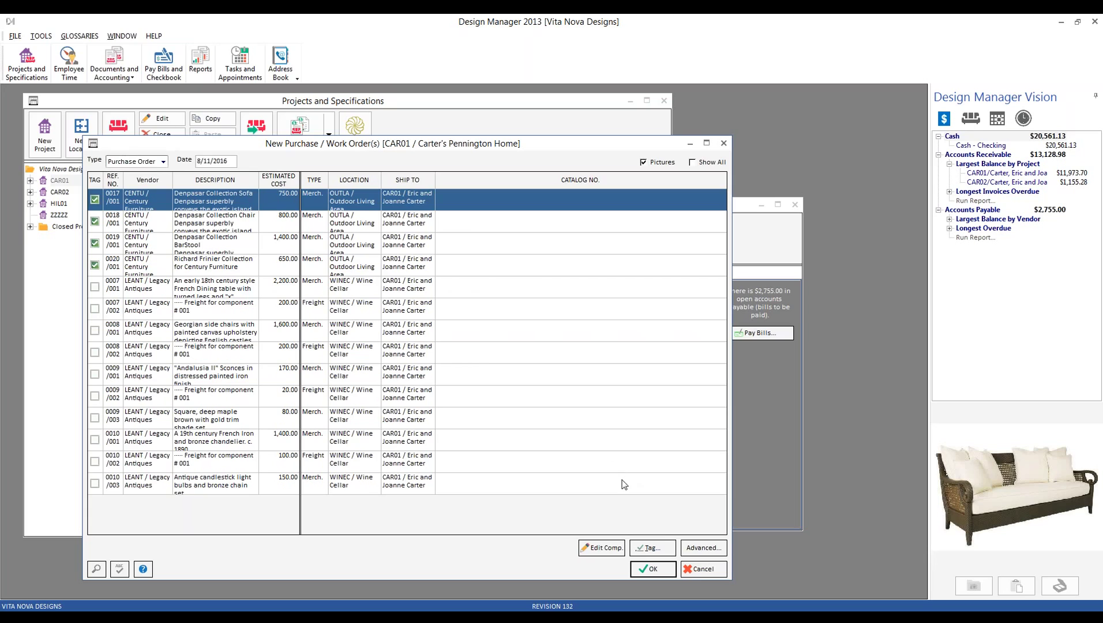
{"action": "left_click", "coordinate": [651, 569]}
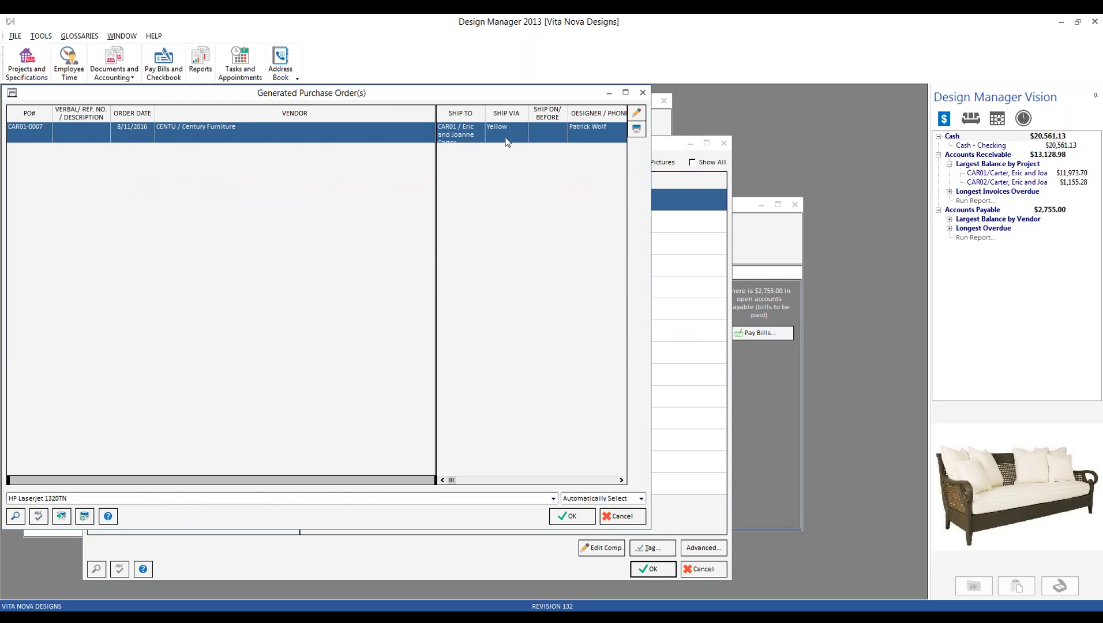
{"action": "left_click", "coordinate": [571, 516]}
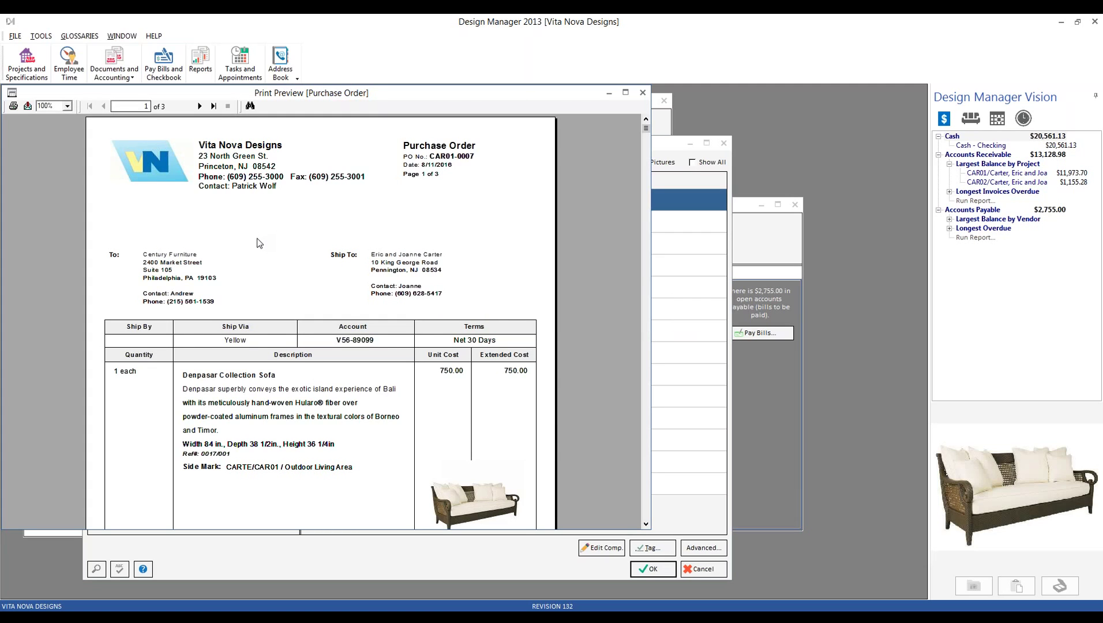
- Review the pages of the purchase order preview through page 3
{"action": "scroll", "coordinate": [257, 239], "scroll_direction": "down", "scroll_amount": 5}
{"action": "left_click", "coordinate": [200, 106]}
{"action": "scroll", "coordinate": [197, 277], "scroll_direction": "down", "scroll_amount": 5}
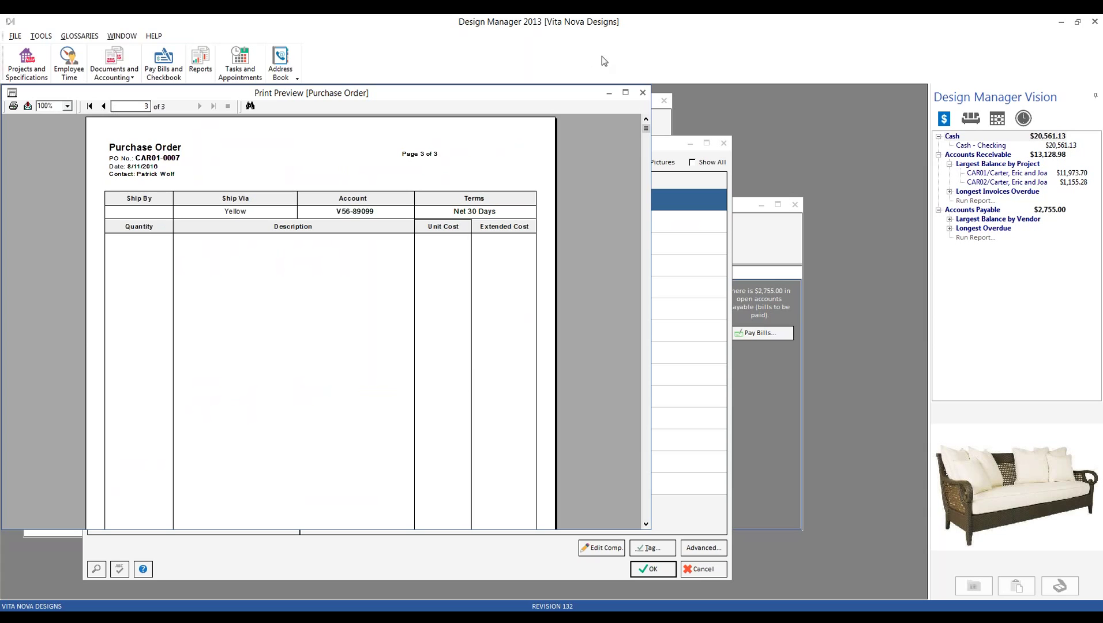
- Accept the previewed Century Furniture purchase order for CAR01 and open its order status
{"action": "left_click", "coordinate": [643, 92]}
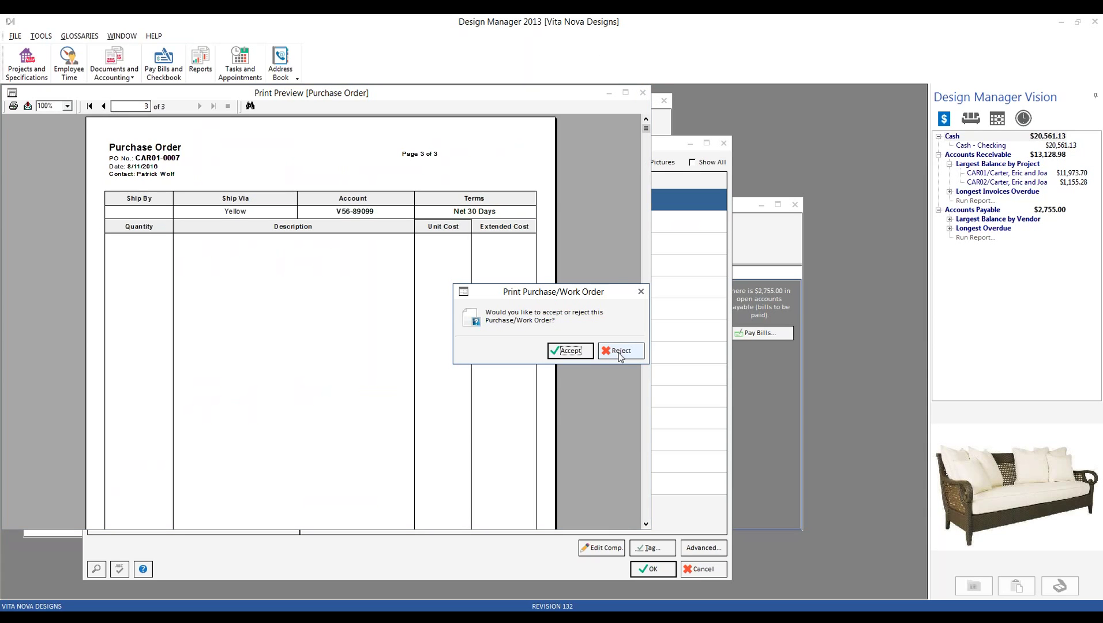
{"action": "left_click", "coordinate": [567, 351]}
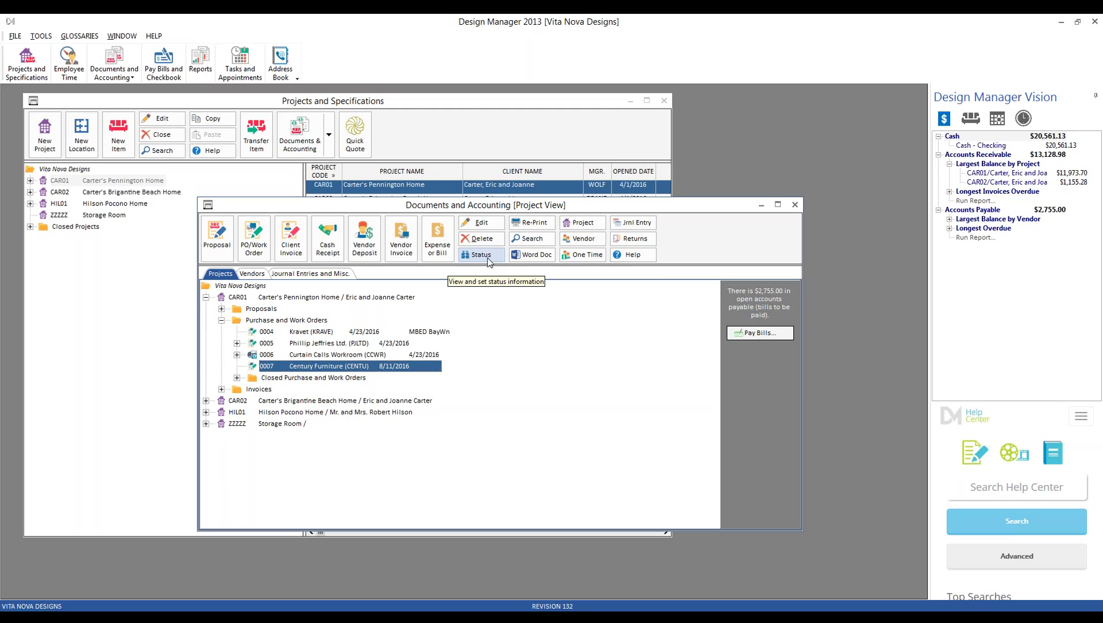
{"action": "right_click", "coordinate": [354, 369]}
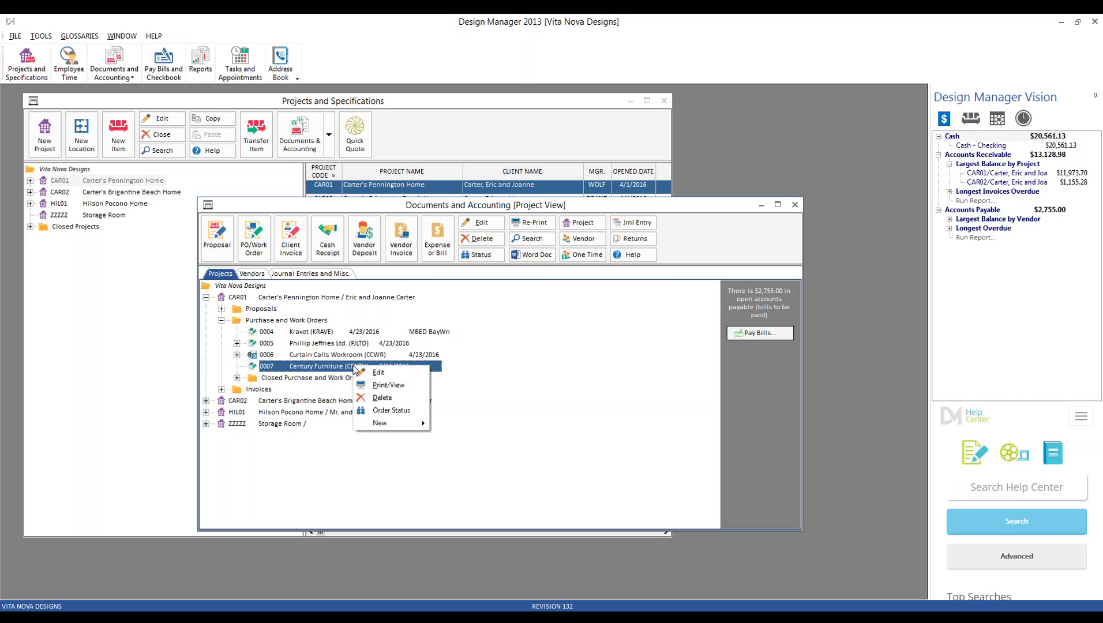
{"action": "left_click", "coordinate": [383, 410]}
{"action": "left_click_drag", "start_coordinate": [278, 94], "coordinate": [347, 112]}
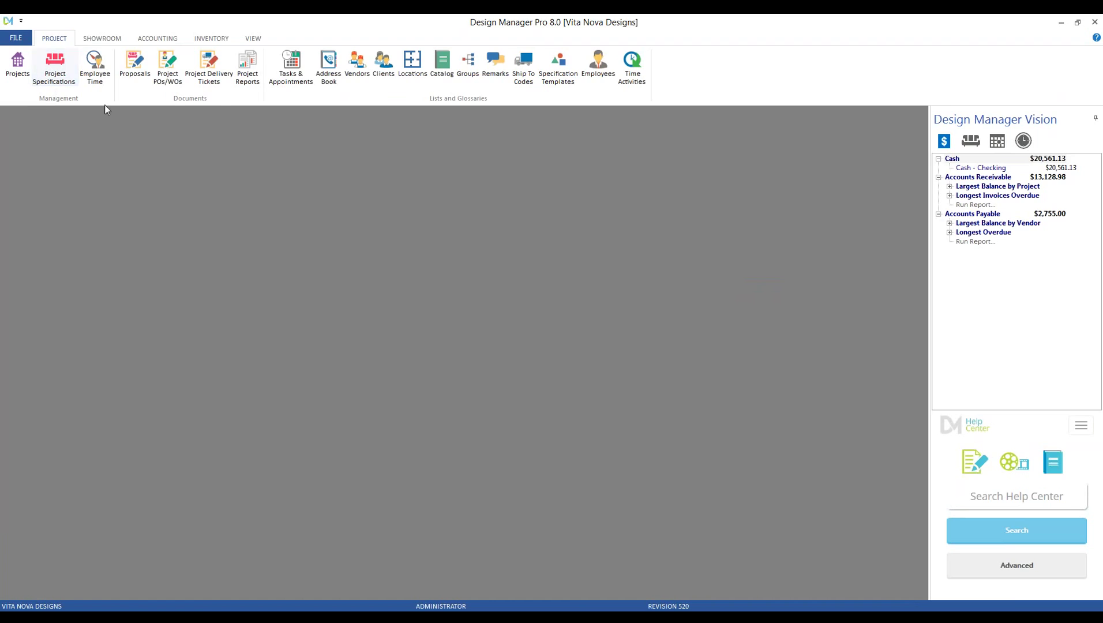
- Switch to Design Manager Pro and view the receiving status of project HIL01's Century Furniture purchase order, leaving it unchanged
{"action": "left_click", "coordinate": [168, 64]}
{"action": "type", "text": "CAR01"}
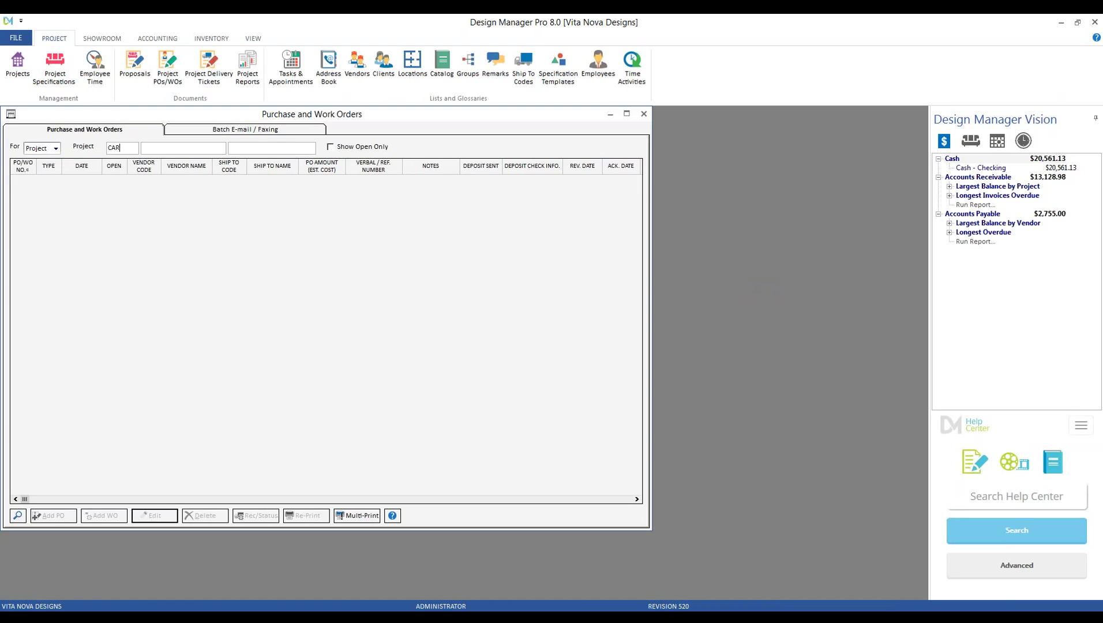
{"action": "double_click", "coordinate": [129, 148]}
{"action": "type", "text": "HIL01"}
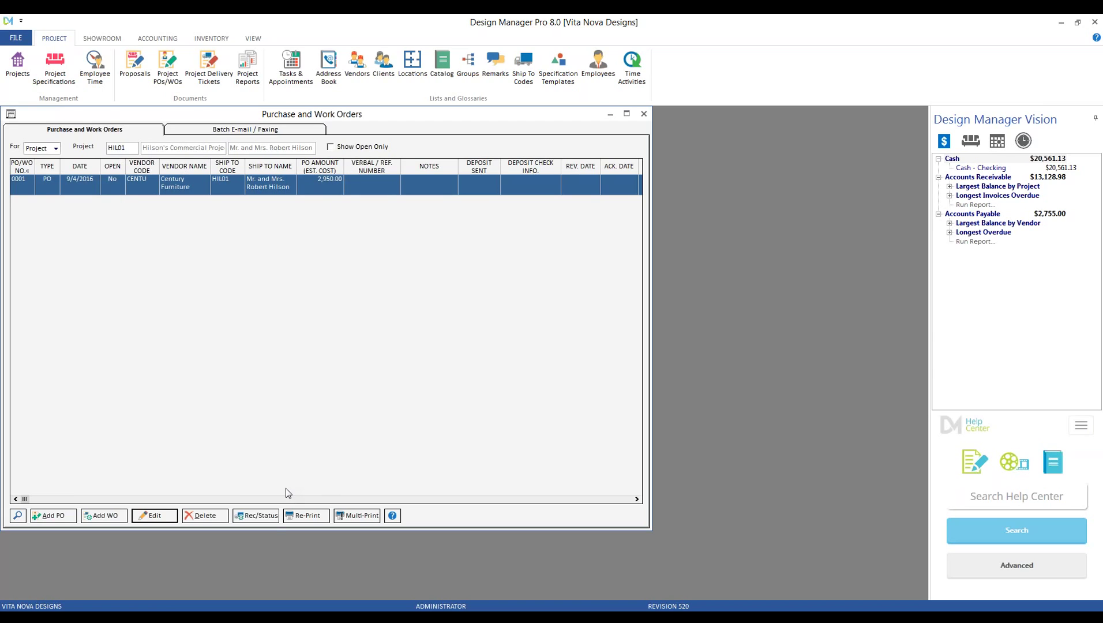
{"action": "left_click", "coordinate": [274, 517]}
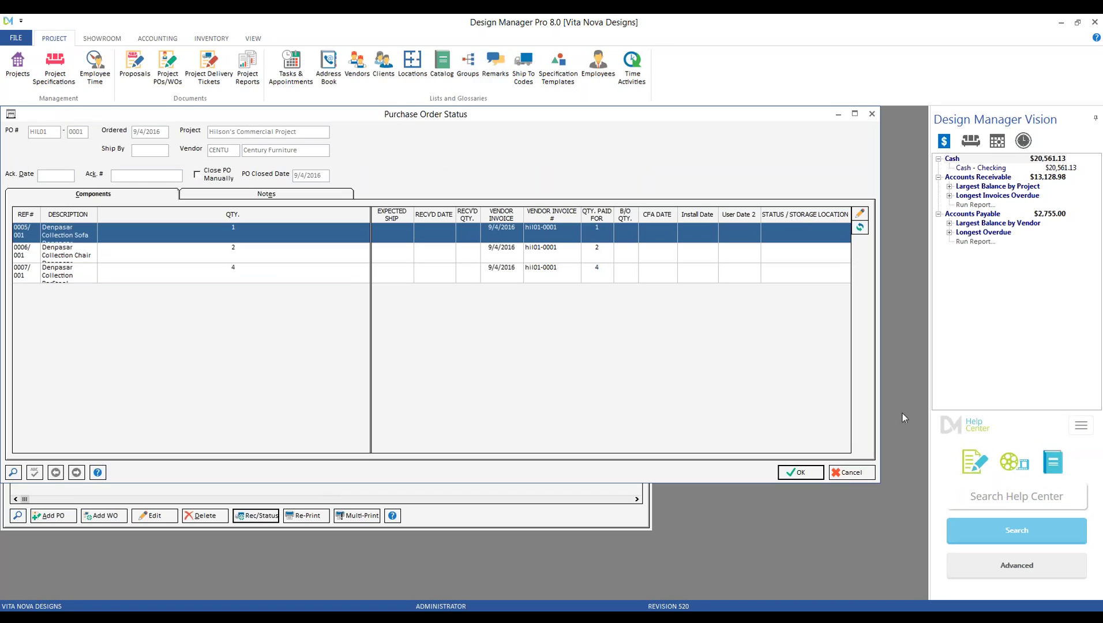
{"action": "left_click", "coordinate": [857, 473]}
{"action": "left_click", "coordinate": [649, 121]}
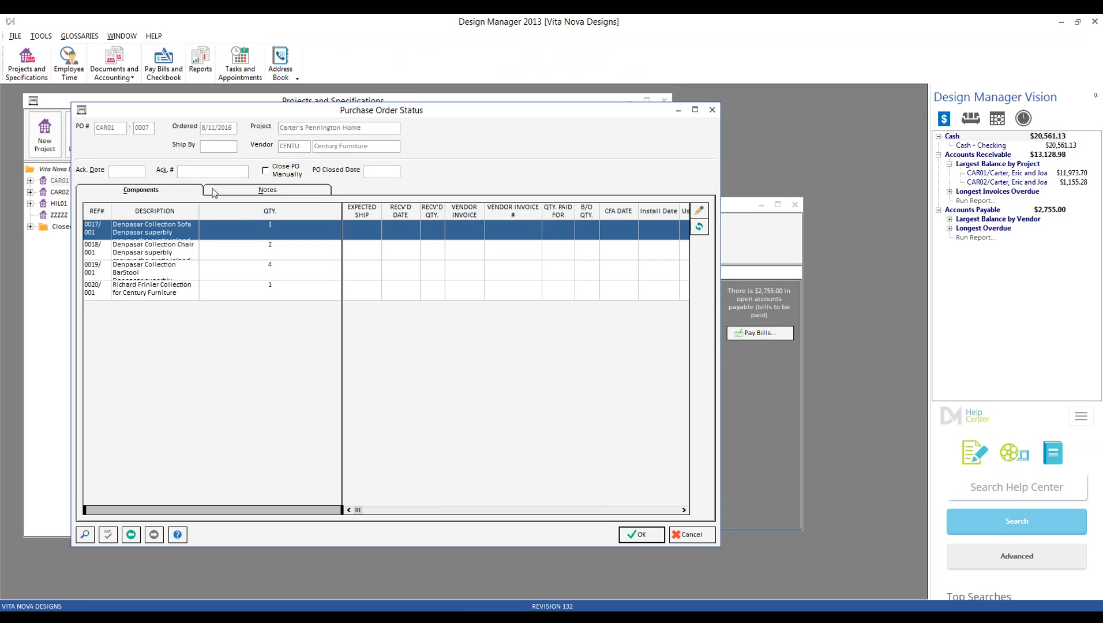
- Set the CAR01 purchase order's acknowledgment date to 8/15/2016, enter the acknowledgment number, and view the sofa component's status fields
{"action": "left_click", "coordinate": [133, 173]}
{"action": "type", "text": "8/15"}
{"action": "key", "text": "Tab"}
{"action": "type", "text": "47956"}
{"action": "left_click", "coordinate": [699, 211]}
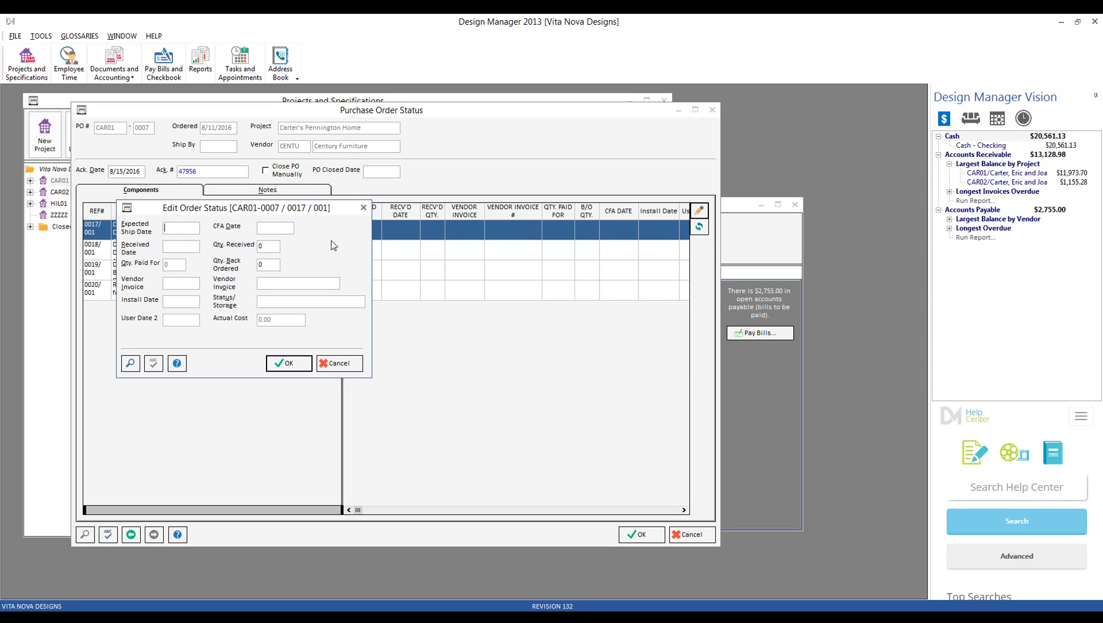
{"action": "left_click", "coordinate": [339, 365]}
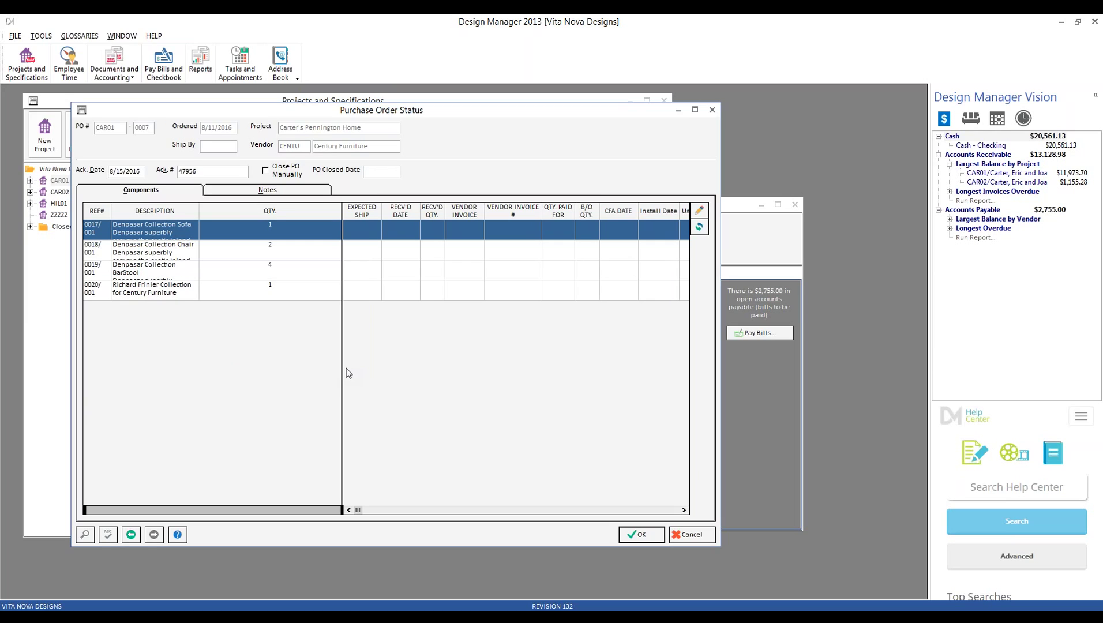
- Add the date-stamped status note "client paid 50% deposit on VISA - bgm" and save the purchase order status
{"action": "left_click", "coordinate": [275, 193]}
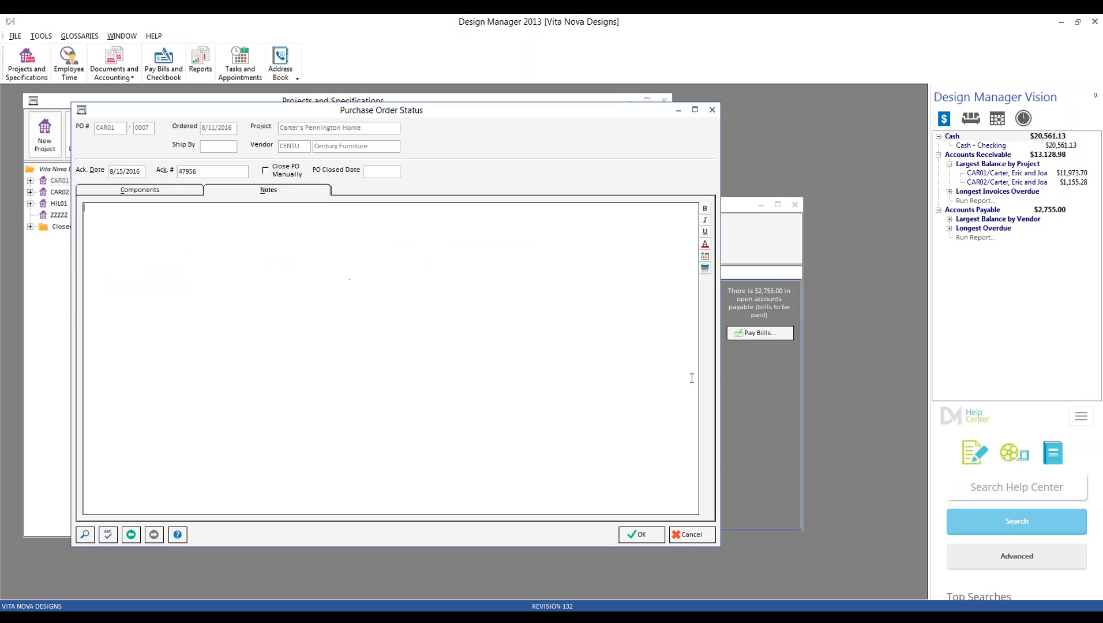
{"action": "left_click", "coordinate": [706, 257]}
{"action": "type", "text": "client paid 50% deposit on VISA - bgm"}
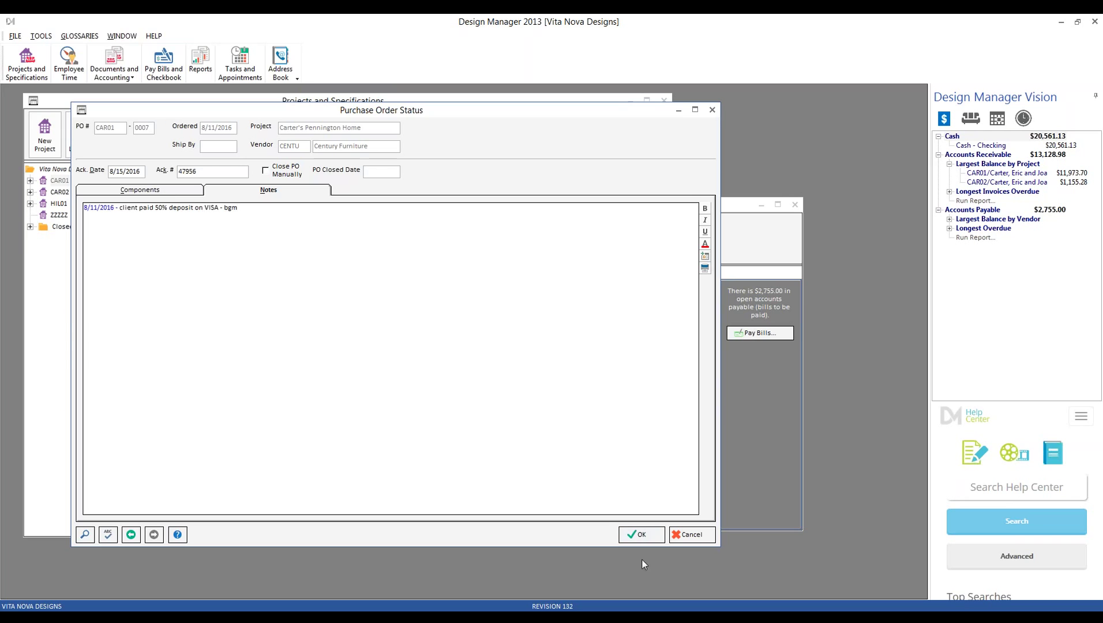
{"action": "left_click", "coordinate": [641, 535]}
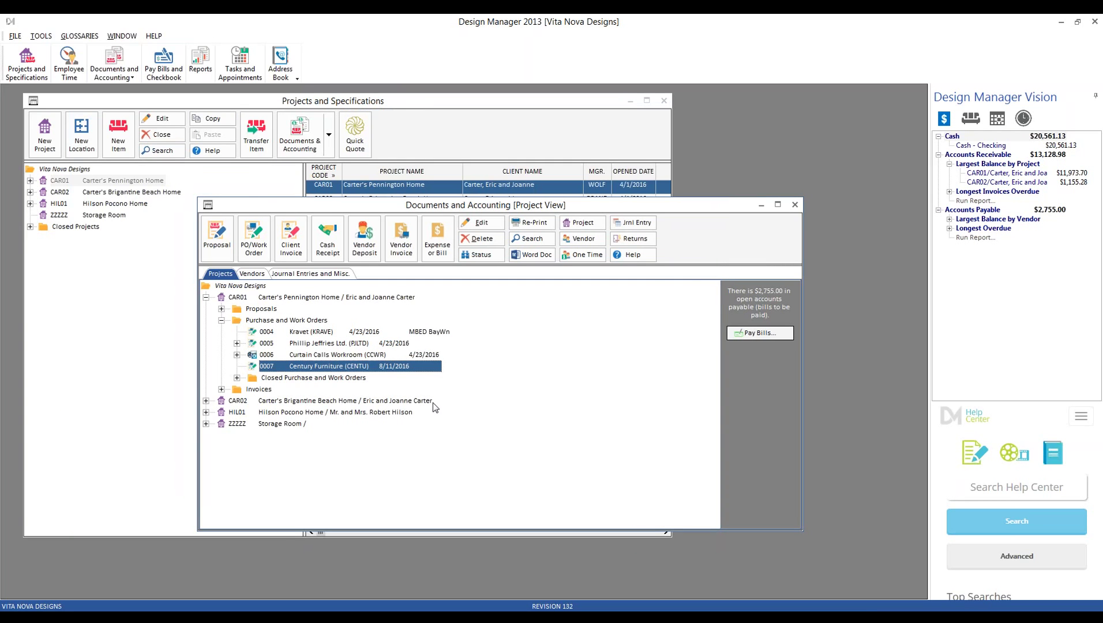
- Reopen the Century Furniture purchase order's status and review its saved note
{"action": "left_click", "coordinate": [485, 256]}
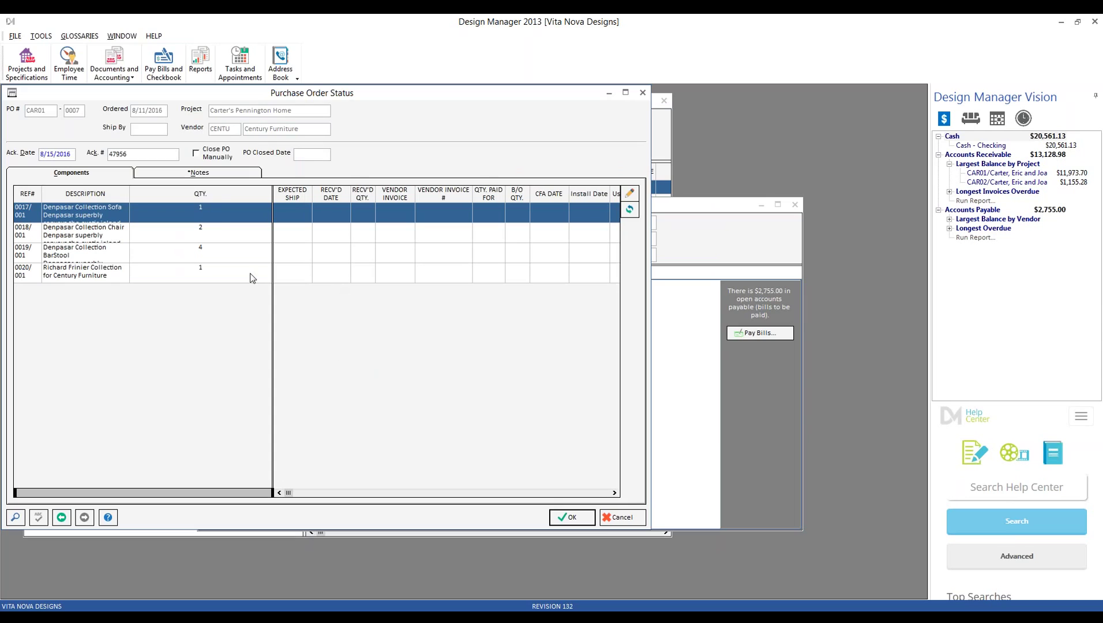
{"action": "left_click", "coordinate": [195, 177]}
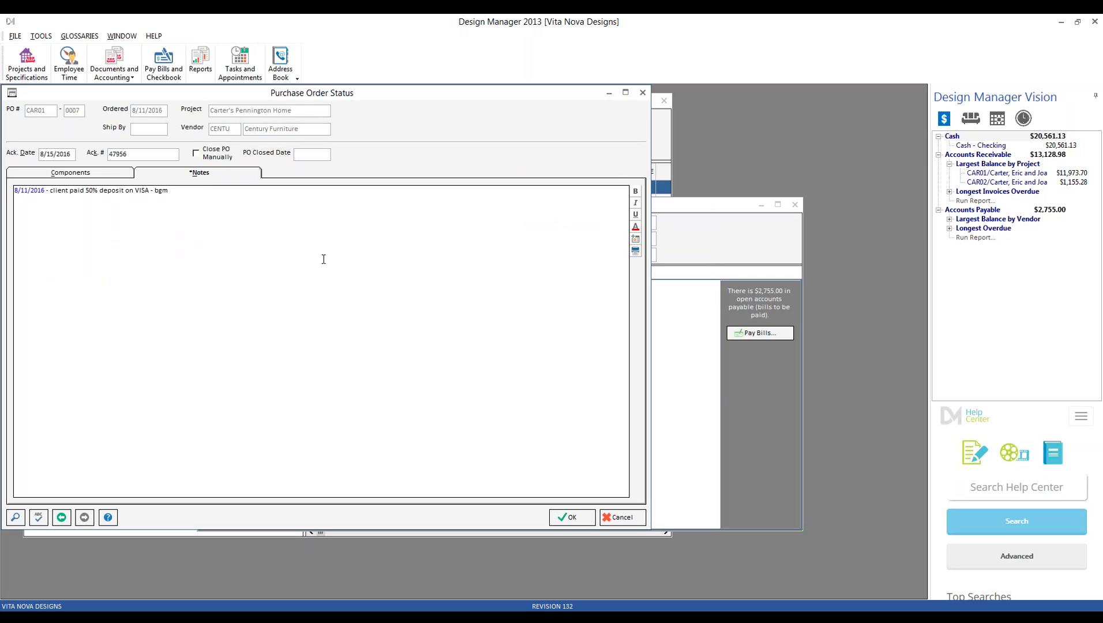
{"action": "left_click", "coordinate": [622, 517]}
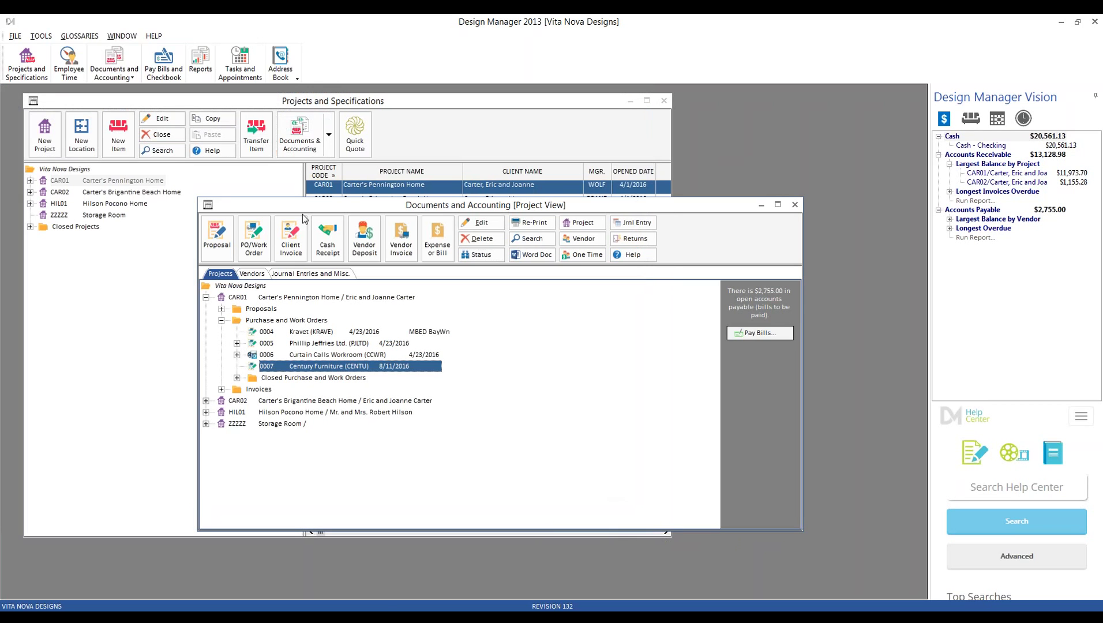
- Close Projects and Specifications and run the Purchase Order Listing report for project CAR01 with status notes shown
{"action": "left_click", "coordinate": [663, 100]}
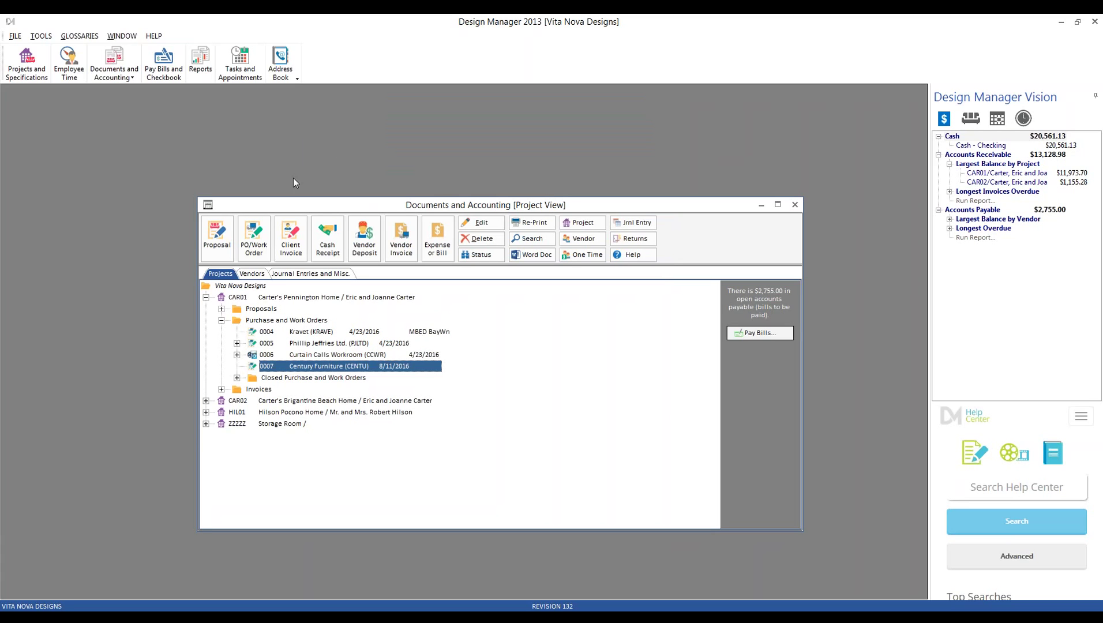
{"action": "left_click_drag", "start_coordinate": [306, 207], "coordinate": [337, 184]}
{"action": "left_click", "coordinate": [202, 60]}
{"action": "left_click_drag", "start_coordinate": [218, 241], "coordinate": [108, 123]}
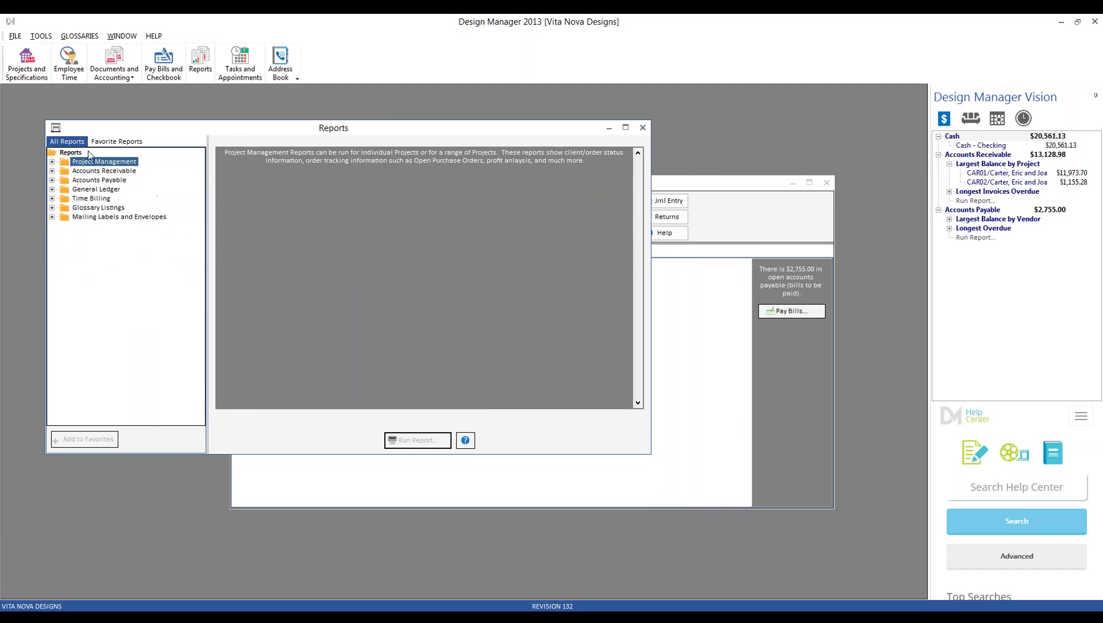
{"action": "left_click", "coordinate": [53, 162]}
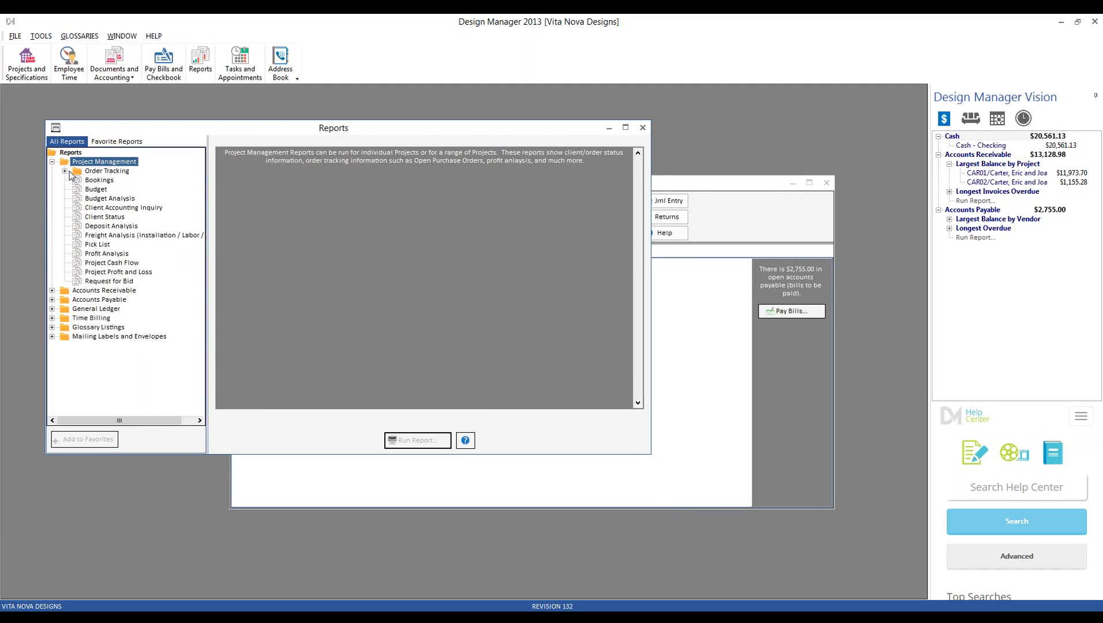
{"action": "left_click", "coordinate": [65, 171]}
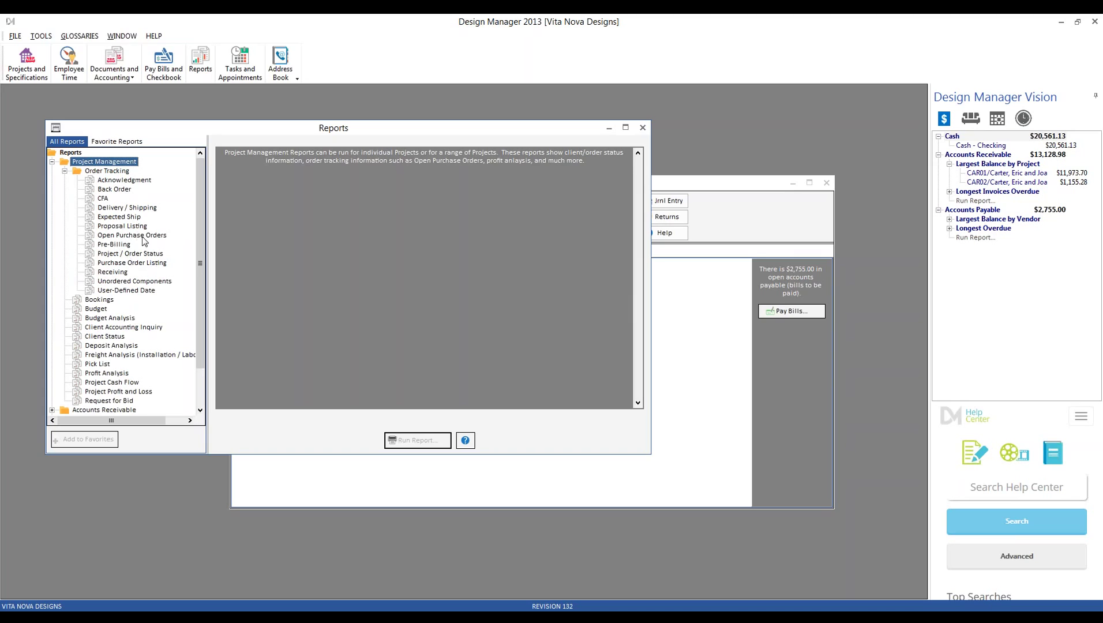
{"action": "left_click", "coordinate": [137, 263]}
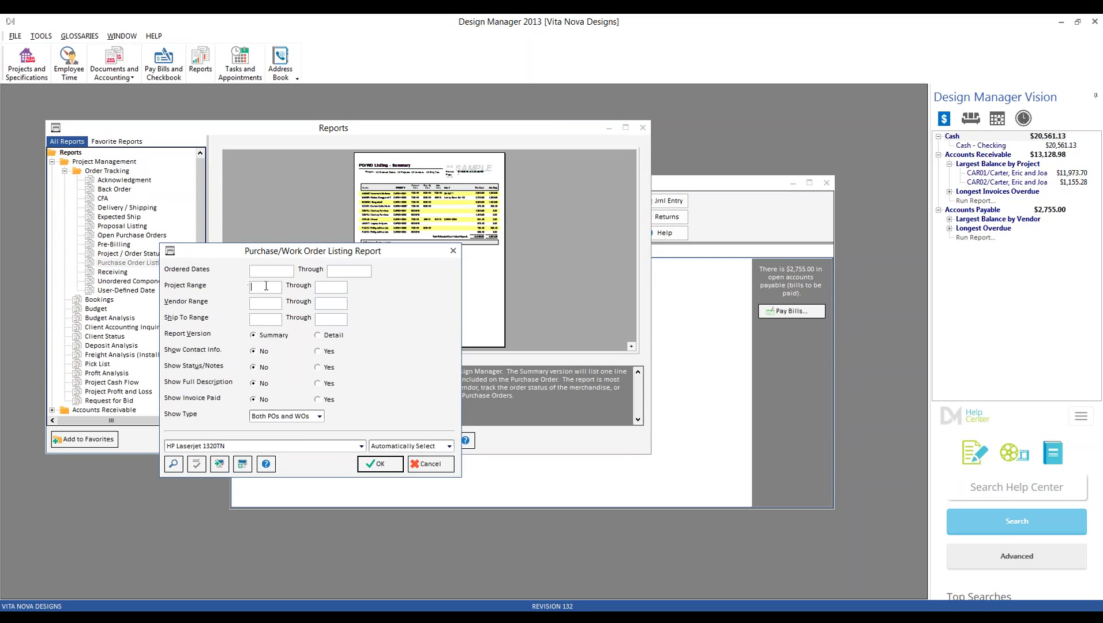
{"action": "type", "text": "CAR01"}
{"action": "key", "text": "Tab"}
{"action": "left_click", "coordinate": [321, 367]}
{"action": "left_click", "coordinate": [379, 464]}
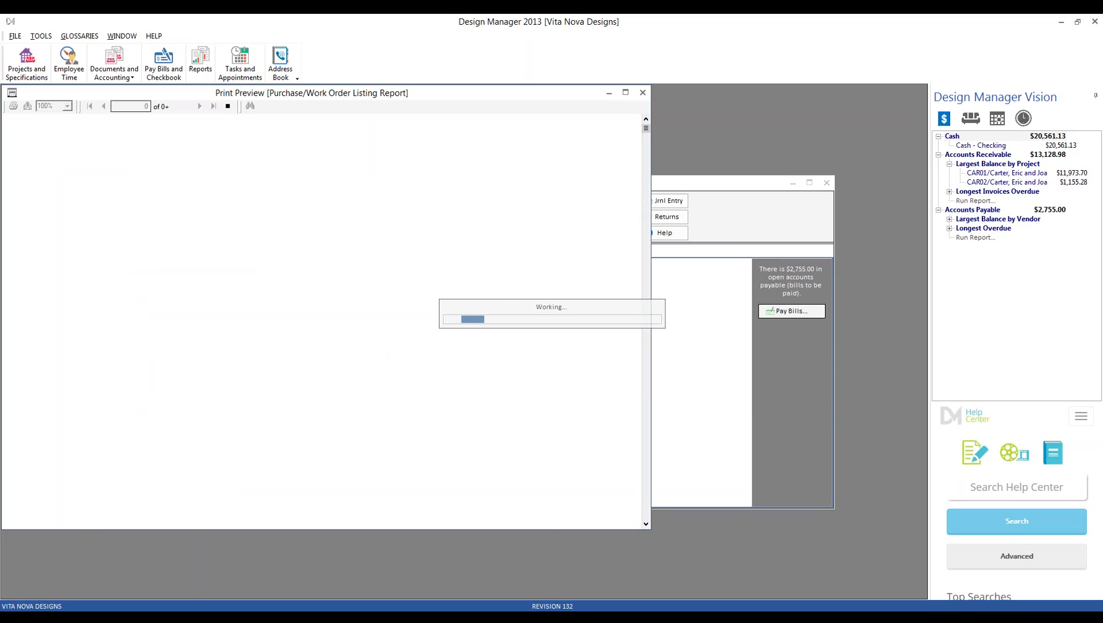
- Review the Century Furniture order line and its note in the listing, and close the report windows
{"action": "left_click", "coordinate": [131, 341]}
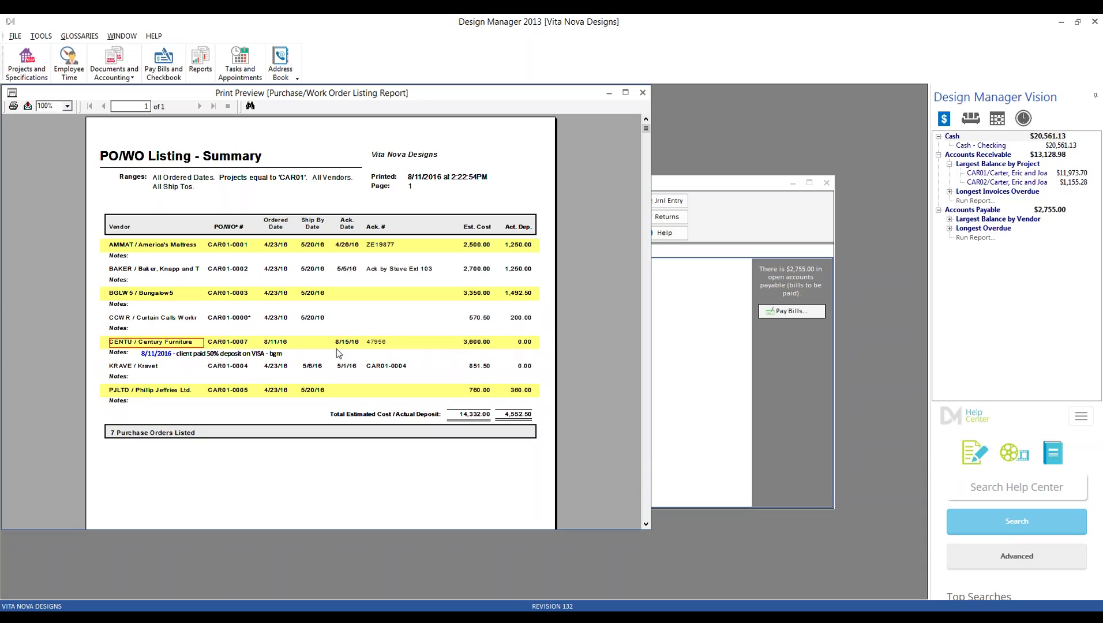
{"action": "left_click", "coordinate": [179, 354]}
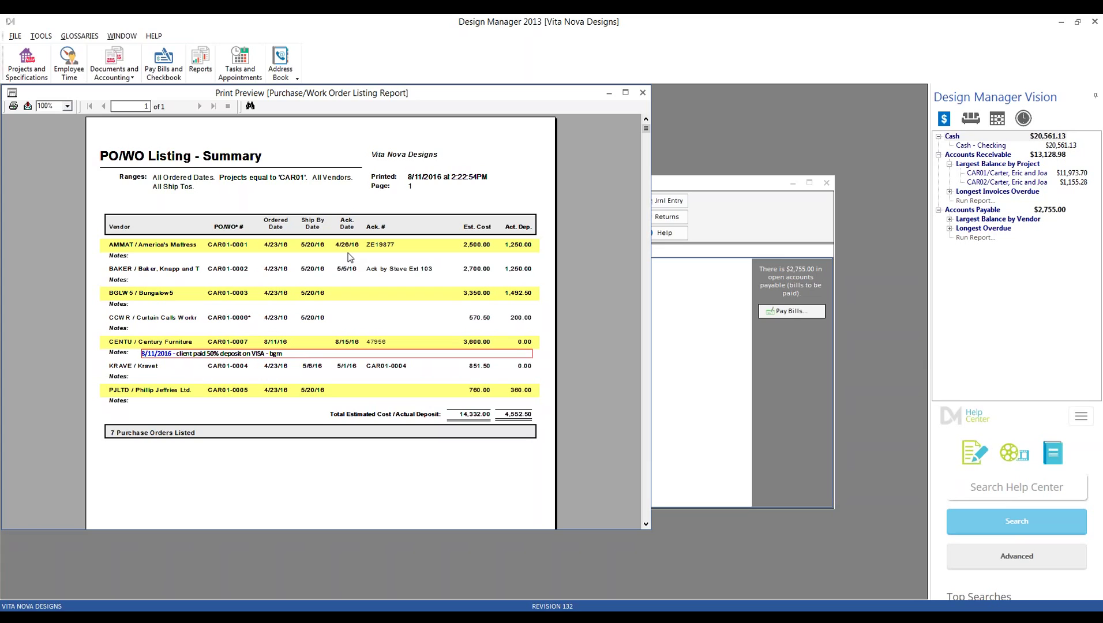
{"action": "left_click", "coordinate": [643, 92]}
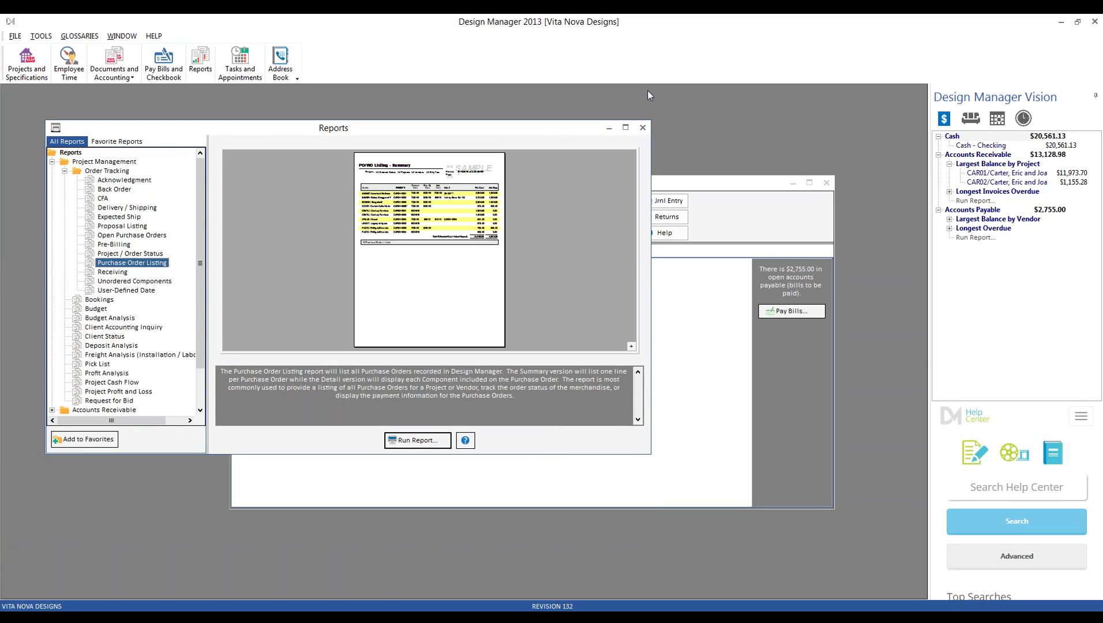
{"action": "left_click", "coordinate": [641, 126]}
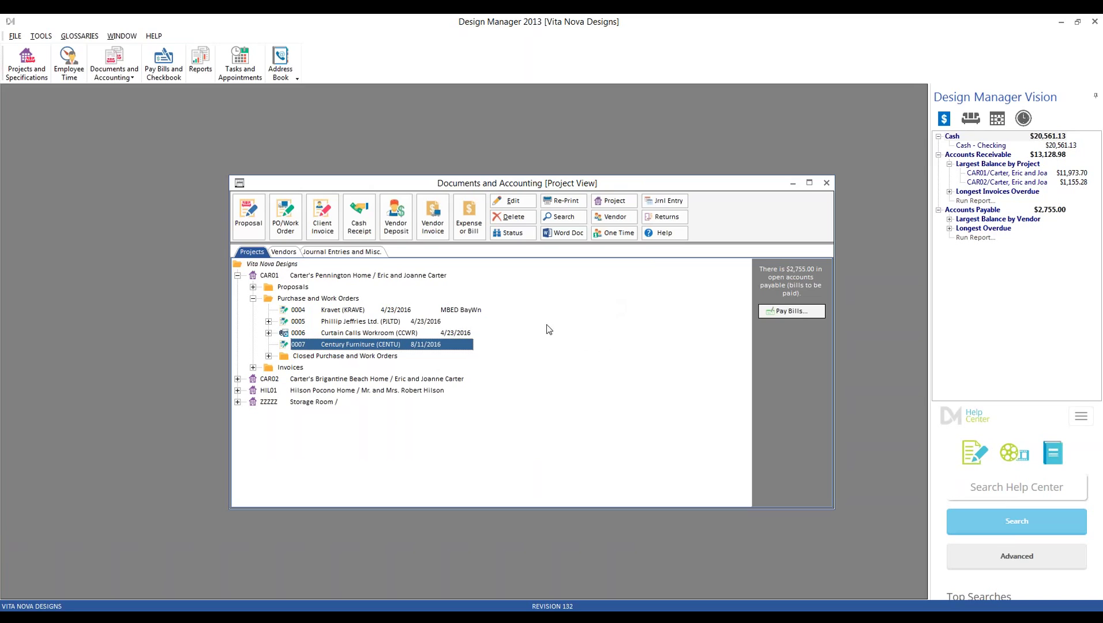
- Mark the Century Furniture purchase order as manually closed in its status and save it
{"action": "left_click", "coordinate": [510, 233]}
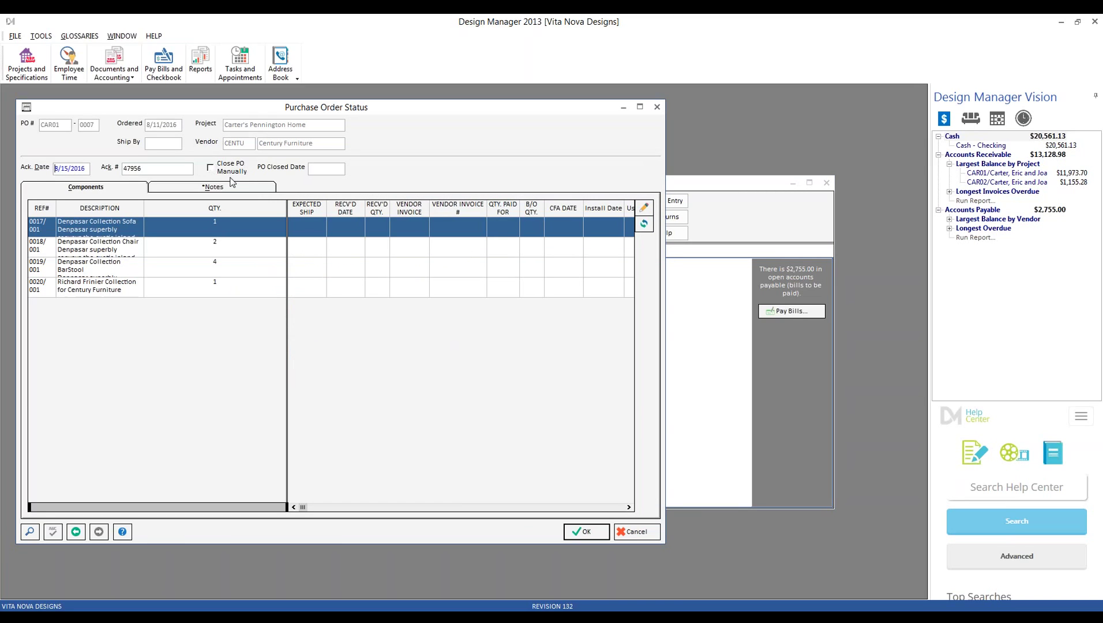
{"action": "left_click", "coordinate": [211, 169]}
{"action": "left_click", "coordinate": [600, 531]}
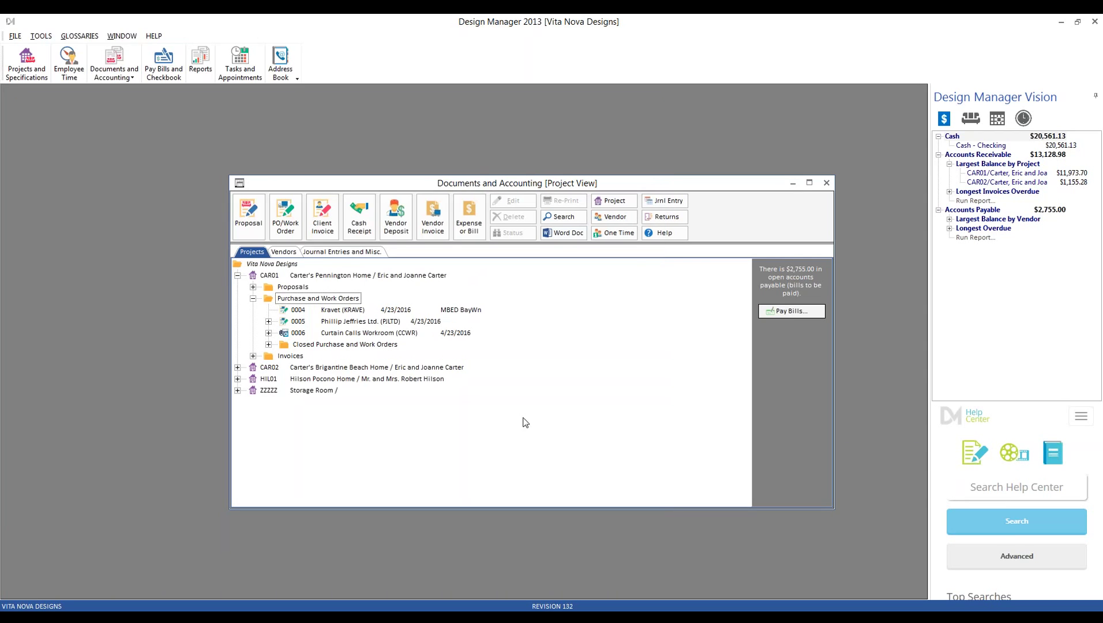
- Look through CAR01's open orders and locate the Century Furniture order under Closed Purchase and Work Orders
{"action": "left_click", "coordinate": [318, 310]}
{"action": "left_click", "coordinate": [319, 321]}
{"action": "left_click", "coordinate": [321, 335]}
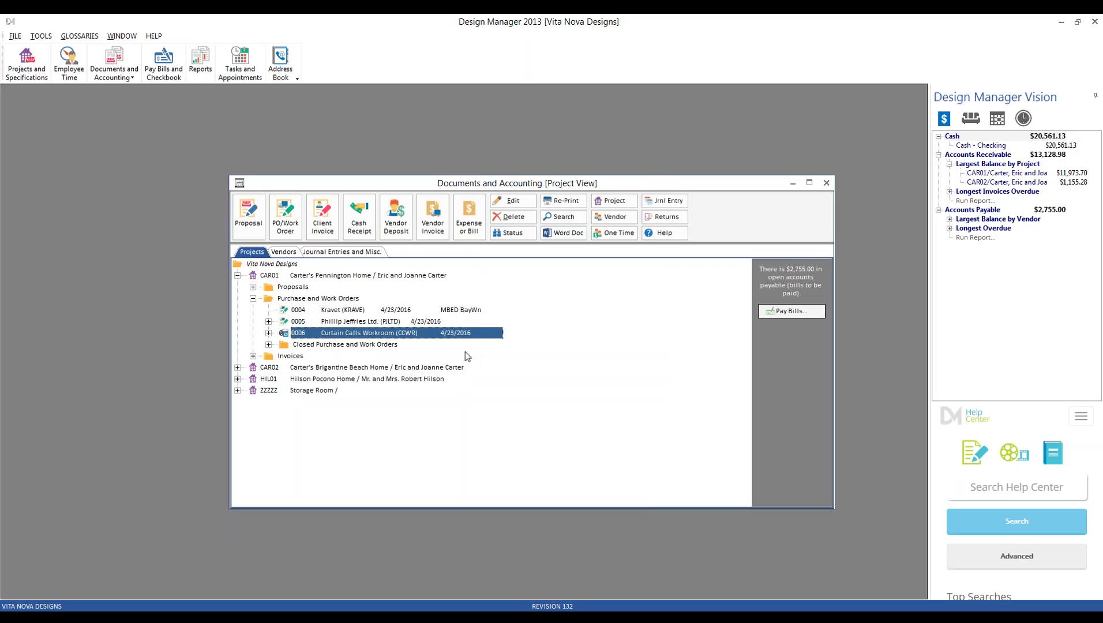
{"action": "left_click", "coordinate": [268, 345]}
{"action": "left_click", "coordinate": [368, 344]}
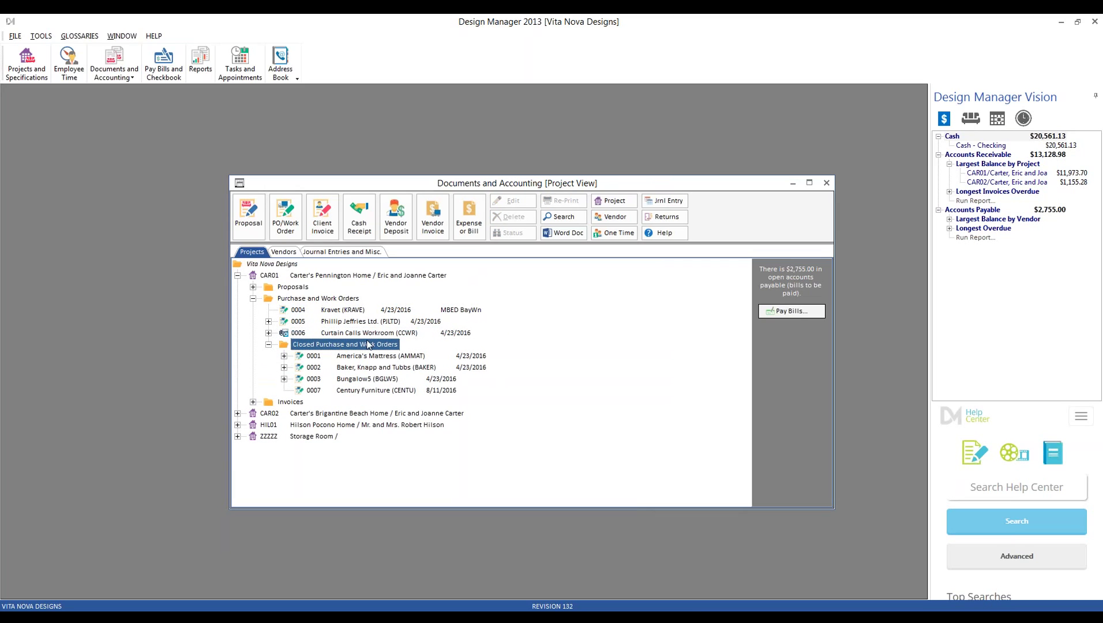
{"action": "left_click", "coordinate": [373, 392]}
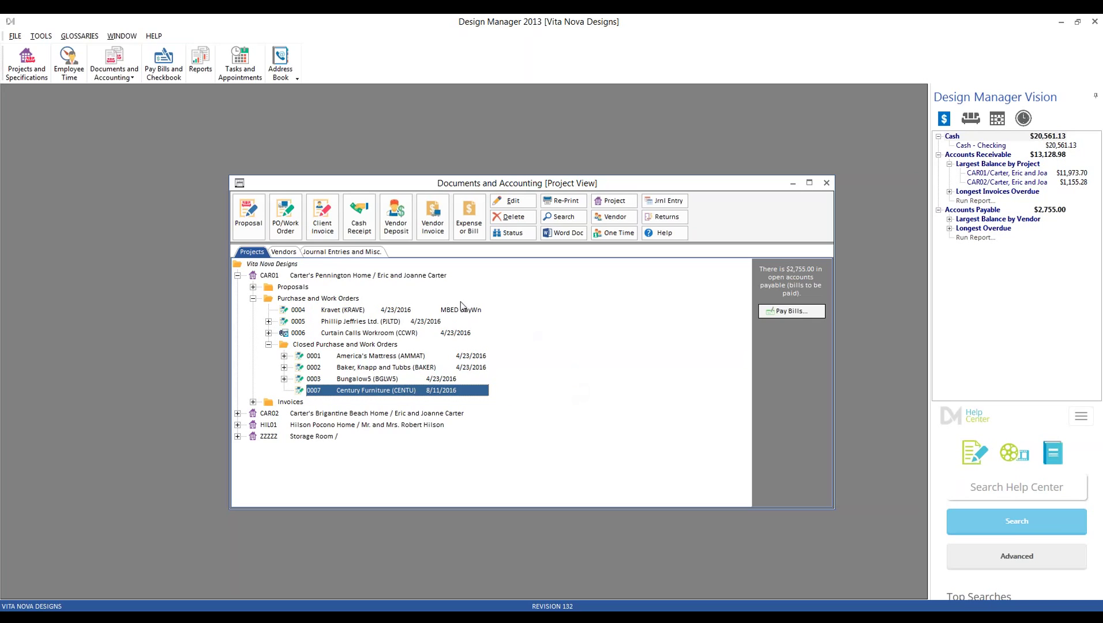
- Open the company's advanced purchase order options to examine the PO Closed By setting
{"action": "left_click", "coordinate": [15, 35]}
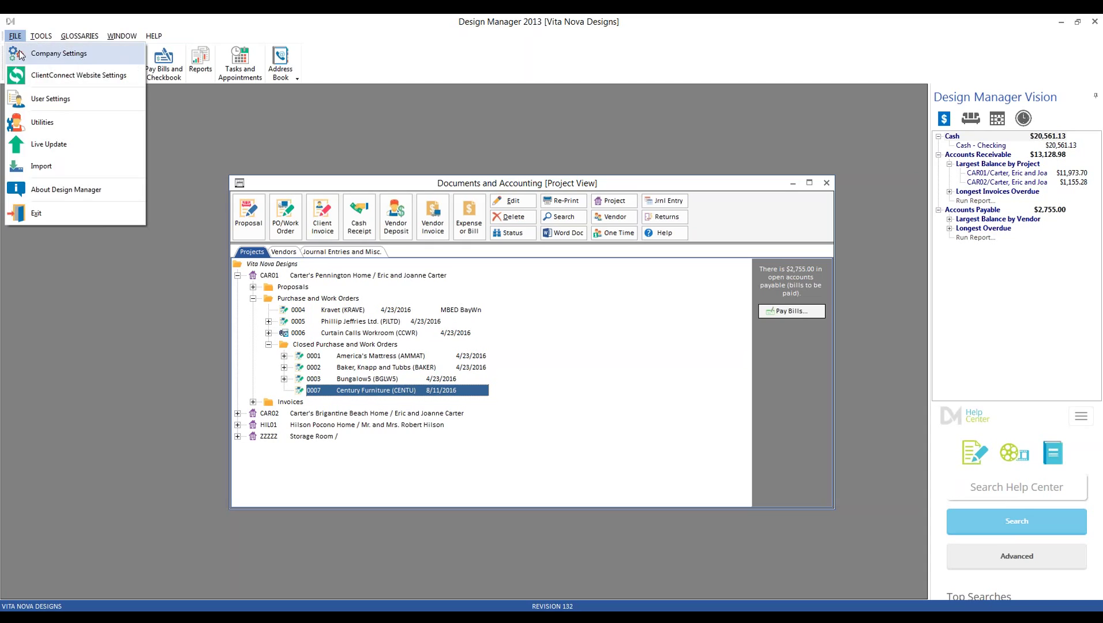
{"action": "left_click", "coordinate": [60, 54]}
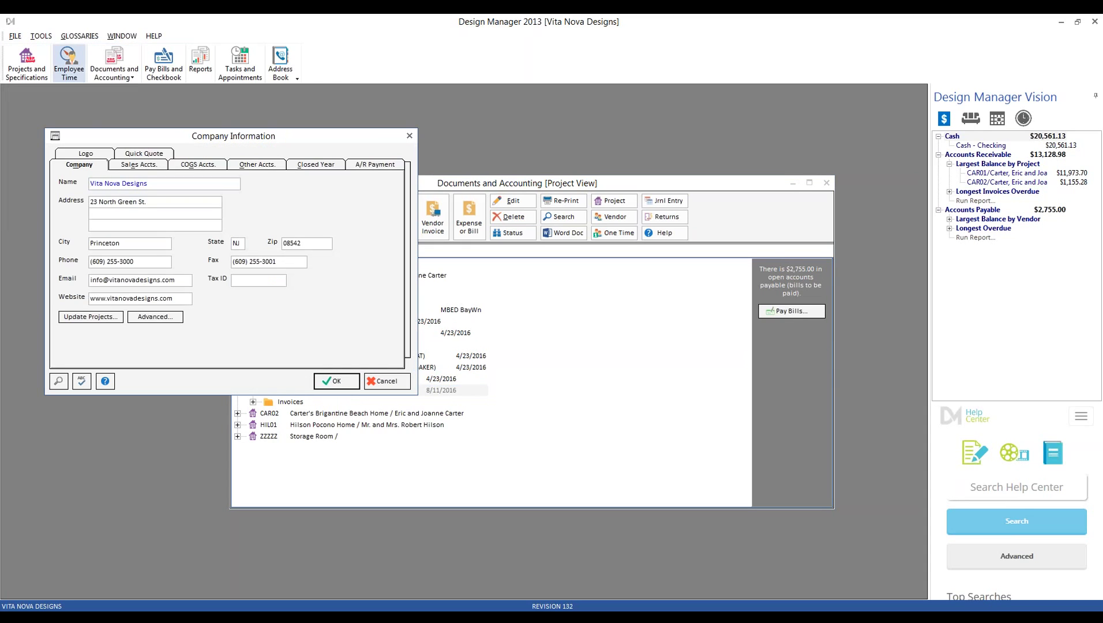
{"action": "left_click", "coordinate": [151, 317]}
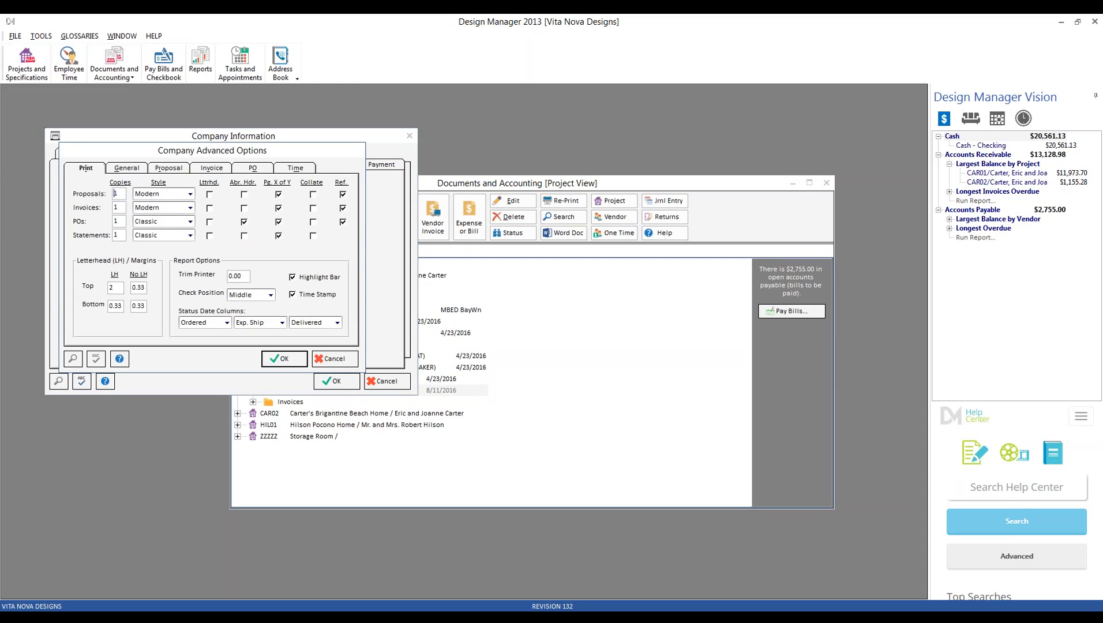
{"action": "left_click", "coordinate": [256, 170]}
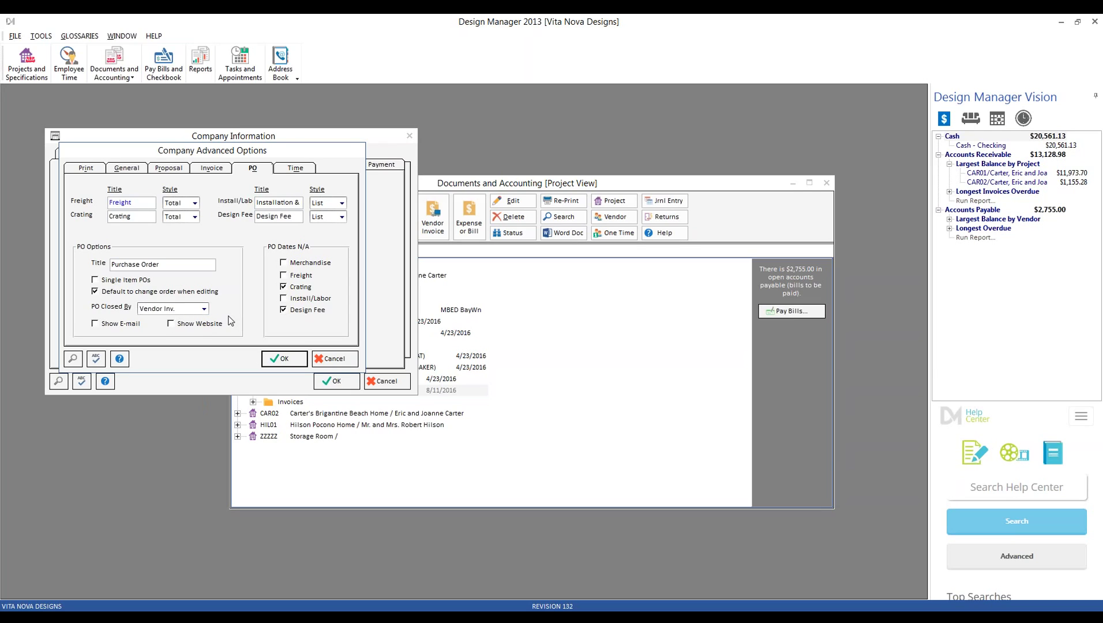
- Try setting the company's PO Closed By option to Received
{"action": "left_click", "coordinate": [204, 309]}
{"action": "left_click", "coordinate": [199, 327]}
- Examine the received quantity field in the Century Furniture order's status, and close the status and company windows without saving
{"action": "left_click", "coordinate": [470, 186]}
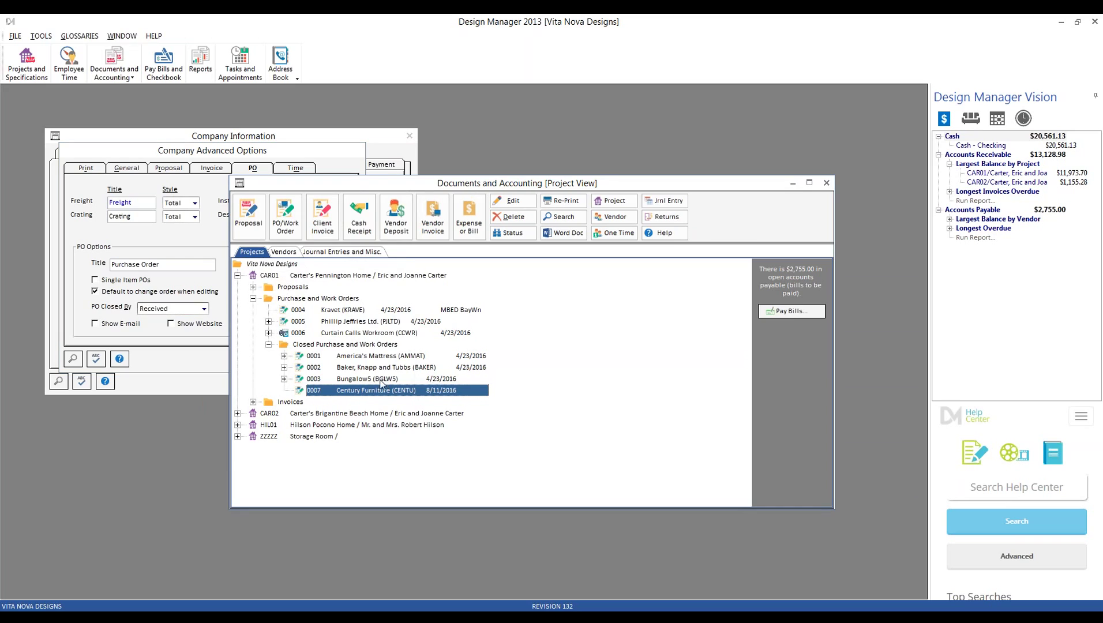
{"action": "left_click", "coordinate": [511, 233]}
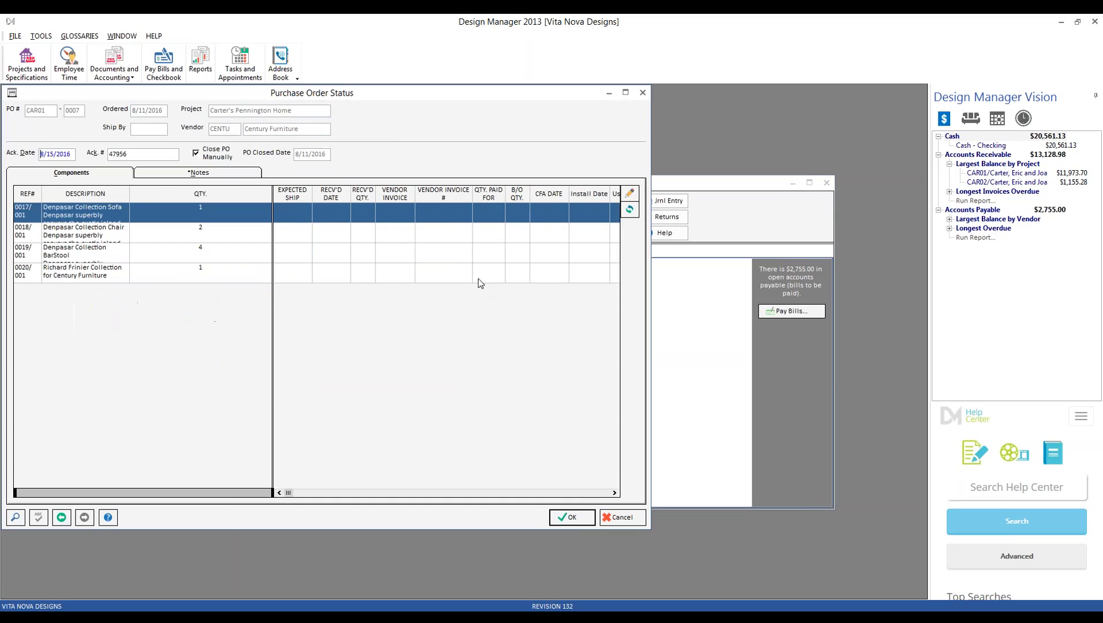
{"action": "left_click", "coordinate": [629, 196]}
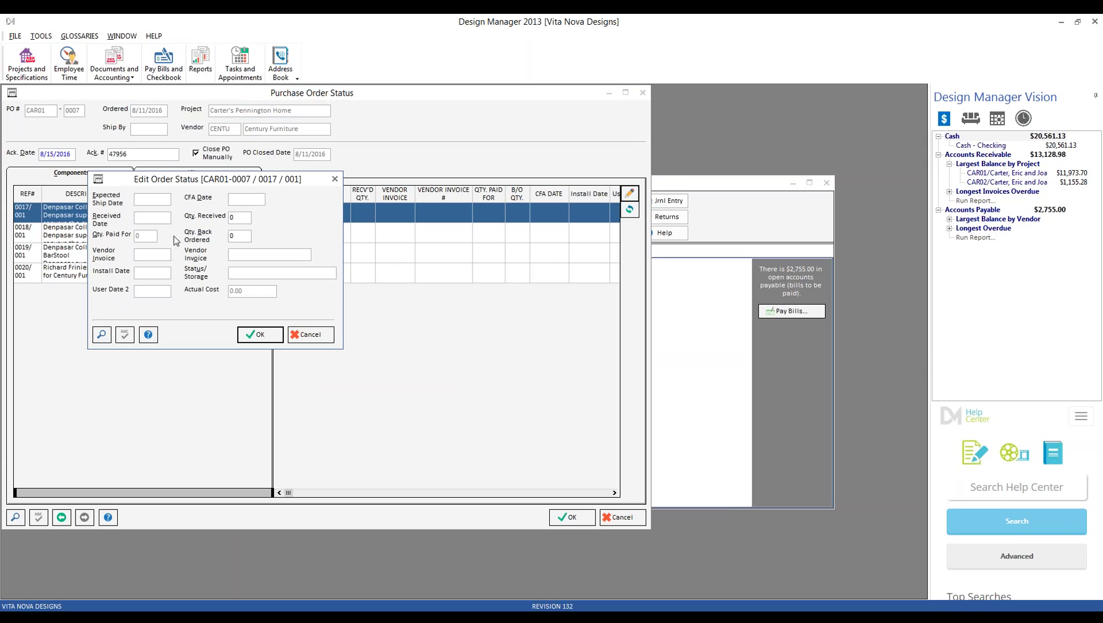
{"action": "left_click", "coordinate": [243, 218]}
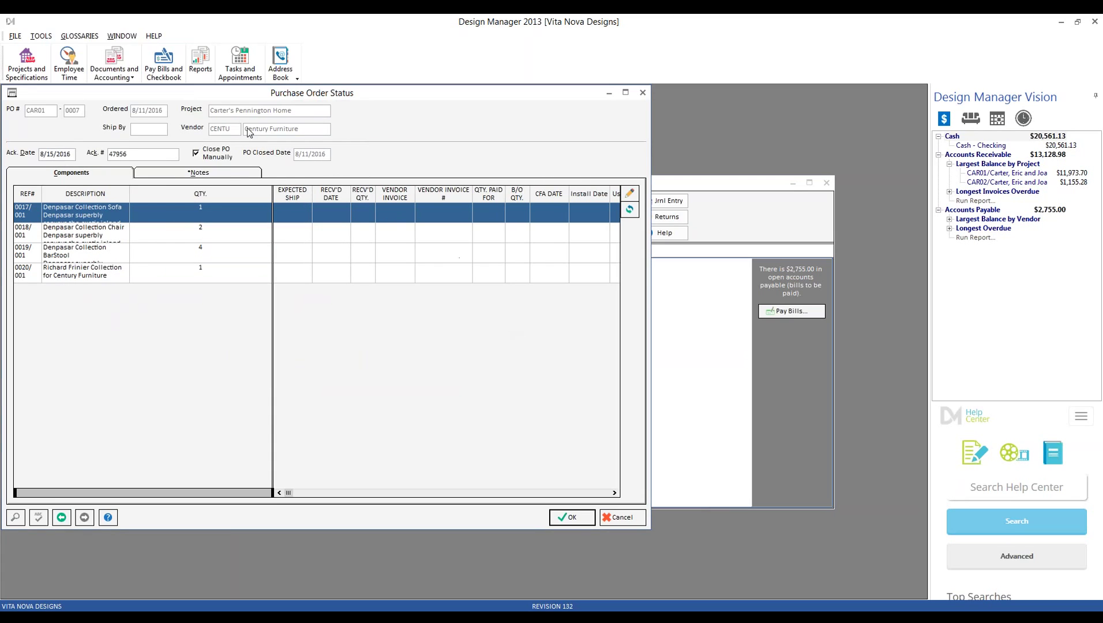
{"action": "left_click", "coordinate": [632, 517]}
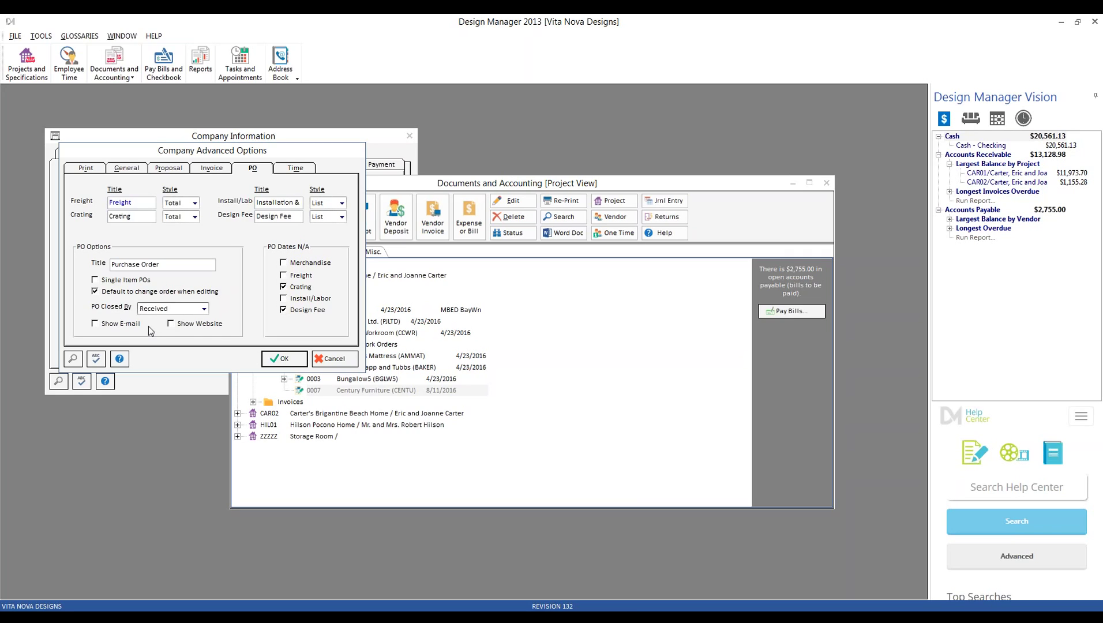
{"action": "left_click", "coordinate": [338, 361]}
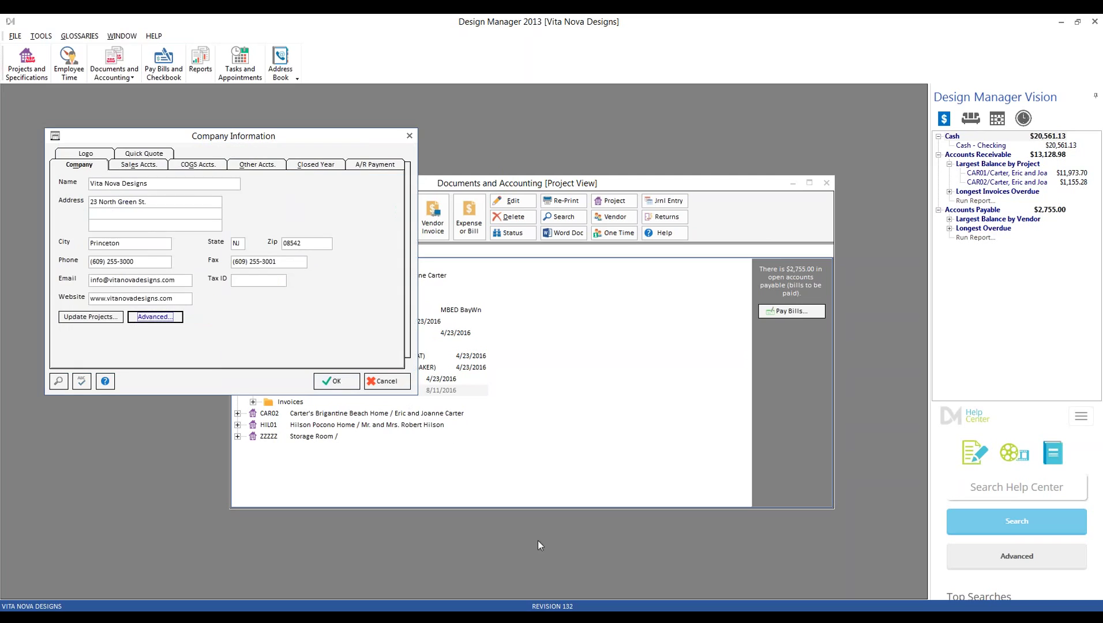
{"action": "left_click", "coordinate": [402, 385]}
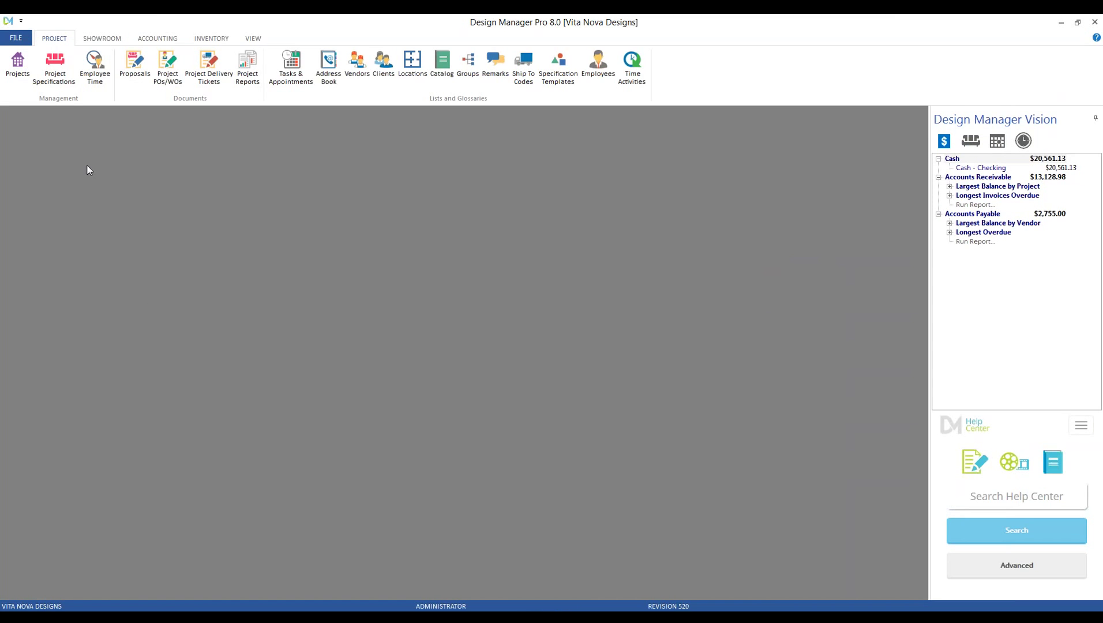
- Switch to Design Manager Pro, examine the Closed By setting in the company's advanced PO/WO options, and close them without saving
{"action": "left_click", "coordinate": [16, 37]}
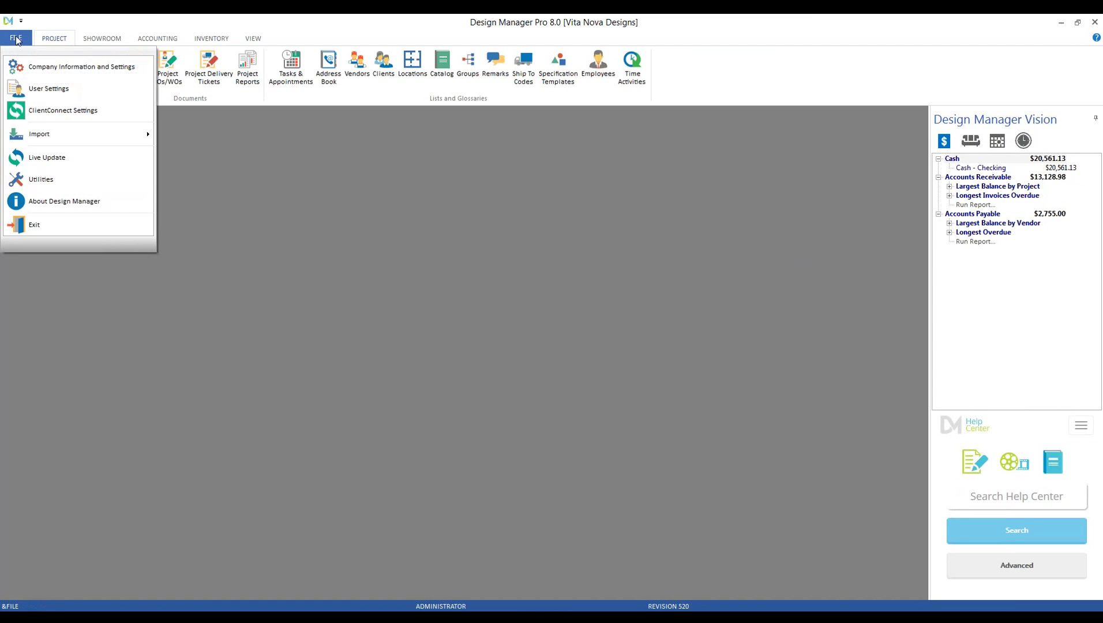
{"action": "left_click", "coordinate": [110, 72]}
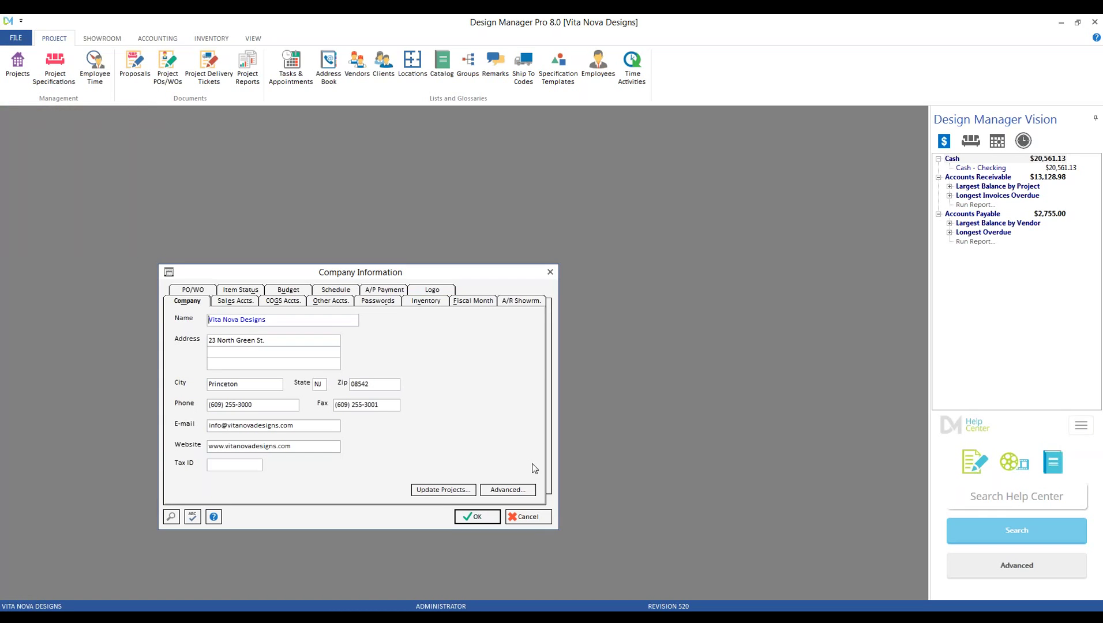
{"action": "left_click", "coordinate": [522, 490]}
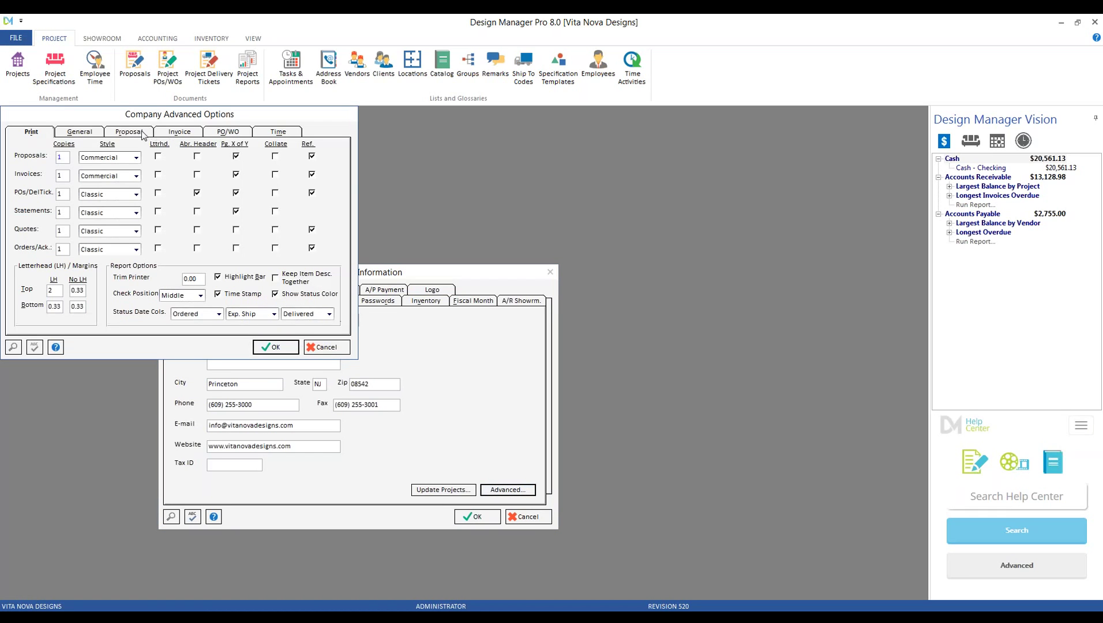
{"action": "left_click", "coordinate": [209, 134]}
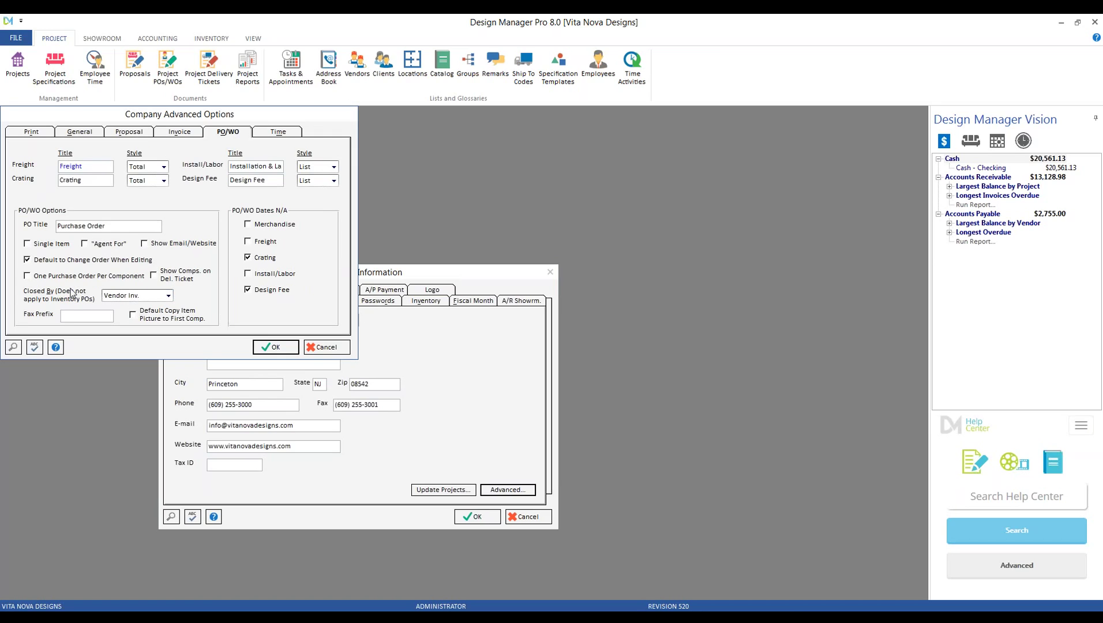
{"action": "left_click", "coordinate": [328, 348]}
{"action": "left_click", "coordinate": [529, 517]}
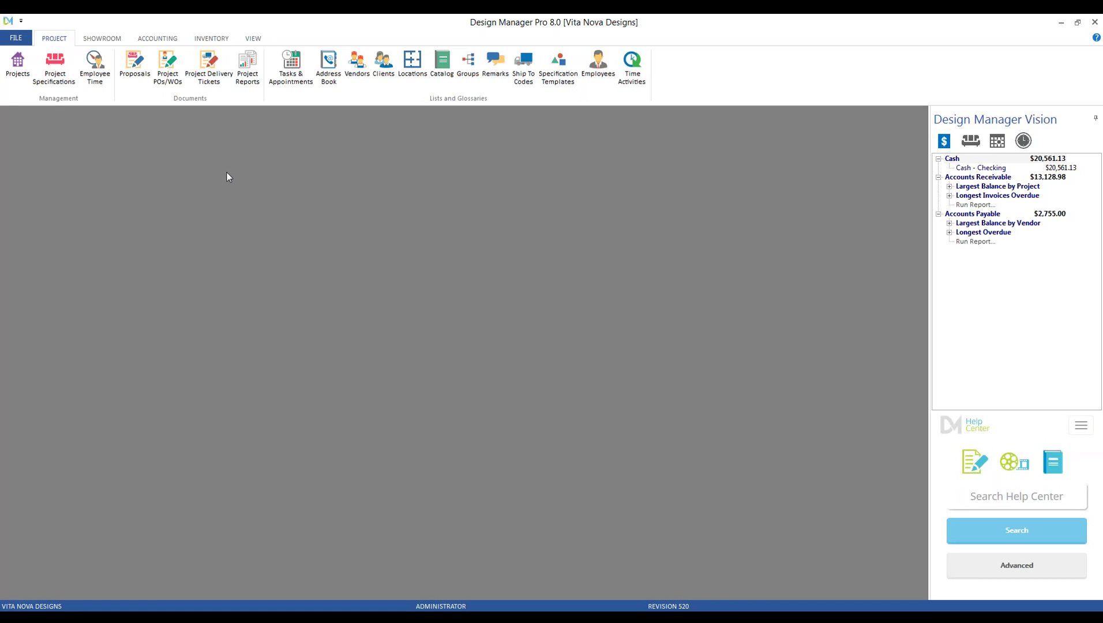
- Examine the "Agent For" option in the company's advanced PO/WO options, and close them without saving
{"action": "left_click", "coordinate": [15, 38]}
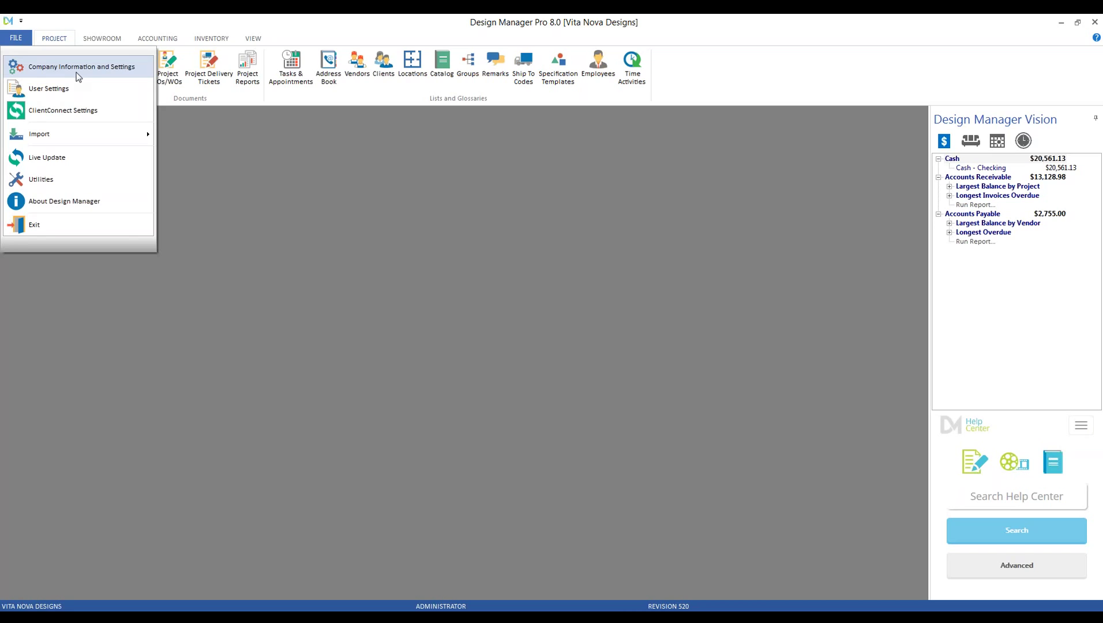
{"action": "left_click", "coordinate": [81, 66]}
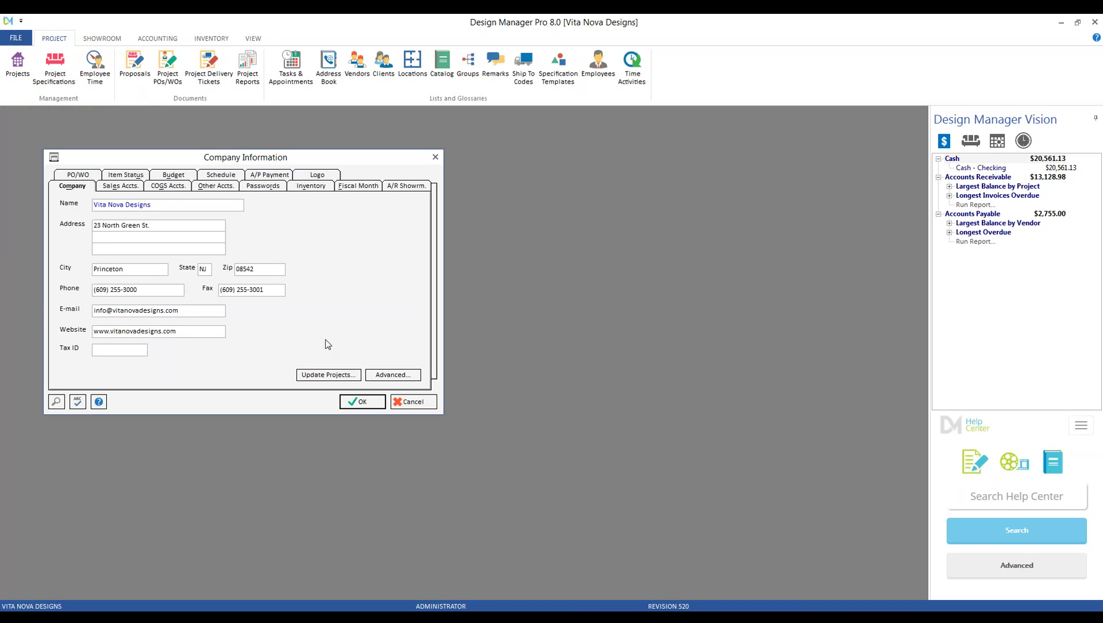
{"action": "left_click", "coordinate": [398, 376]}
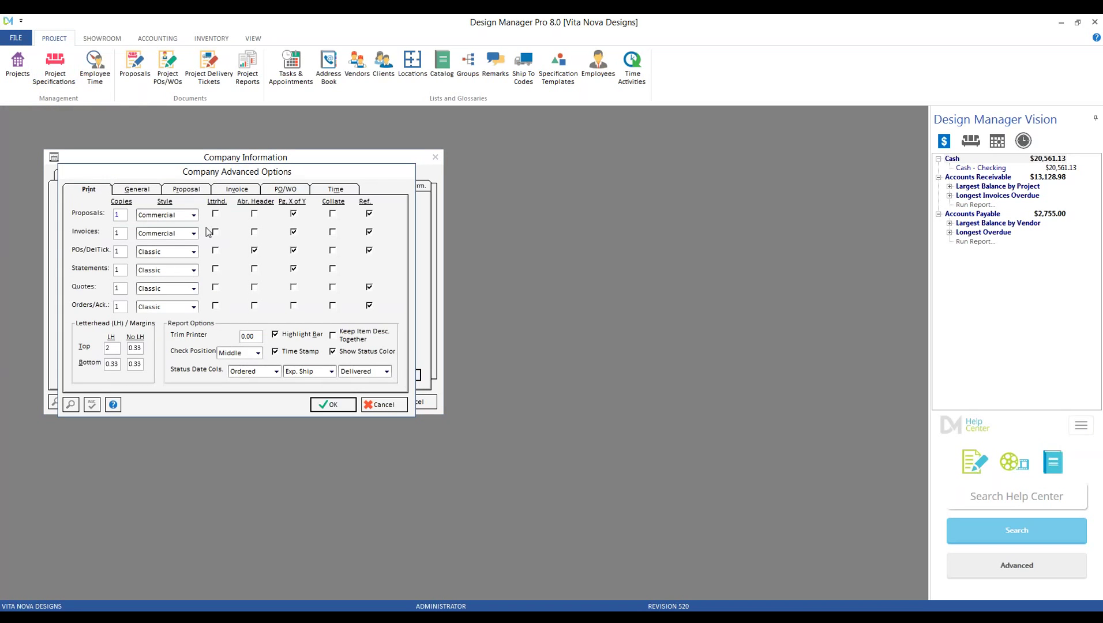
{"action": "left_click", "coordinate": [294, 191]}
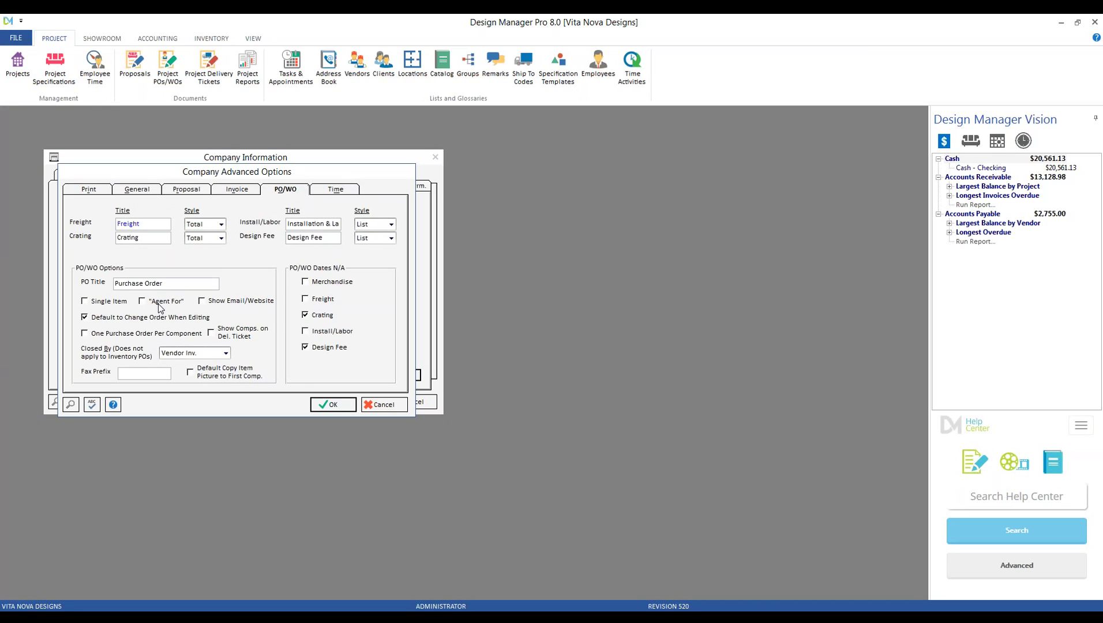
{"action": "left_click", "coordinate": [385, 405]}
{"action": "left_click", "coordinate": [420, 402]}
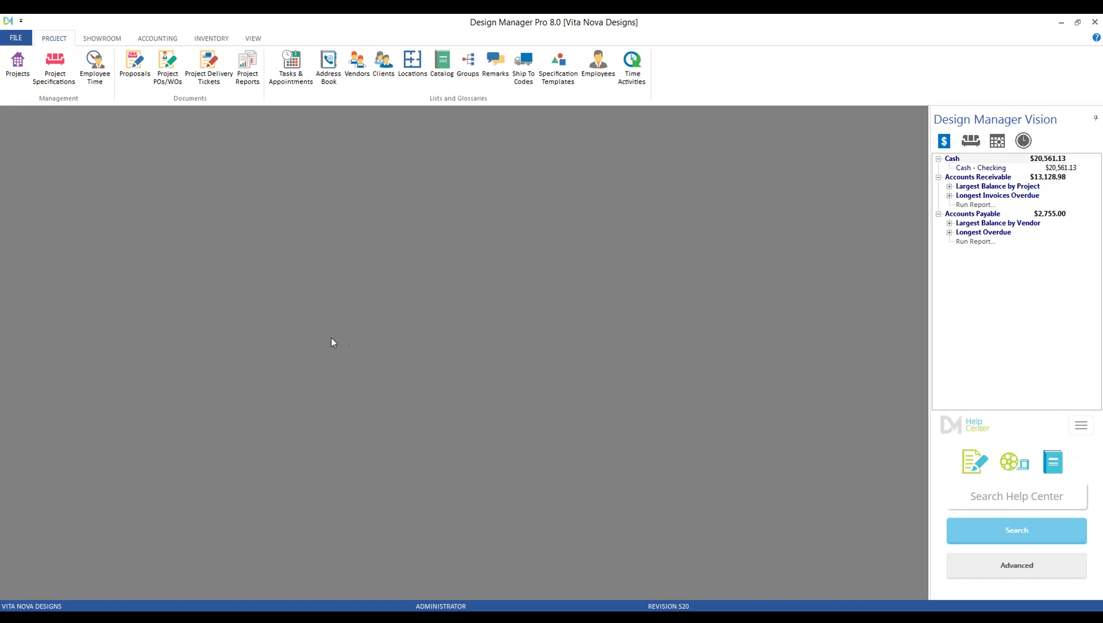
- Enable "Agent For" purchase orders on project HIL01, accept changing its component percent types to Fee, and save the project
{"action": "left_click", "coordinate": [20, 72]}
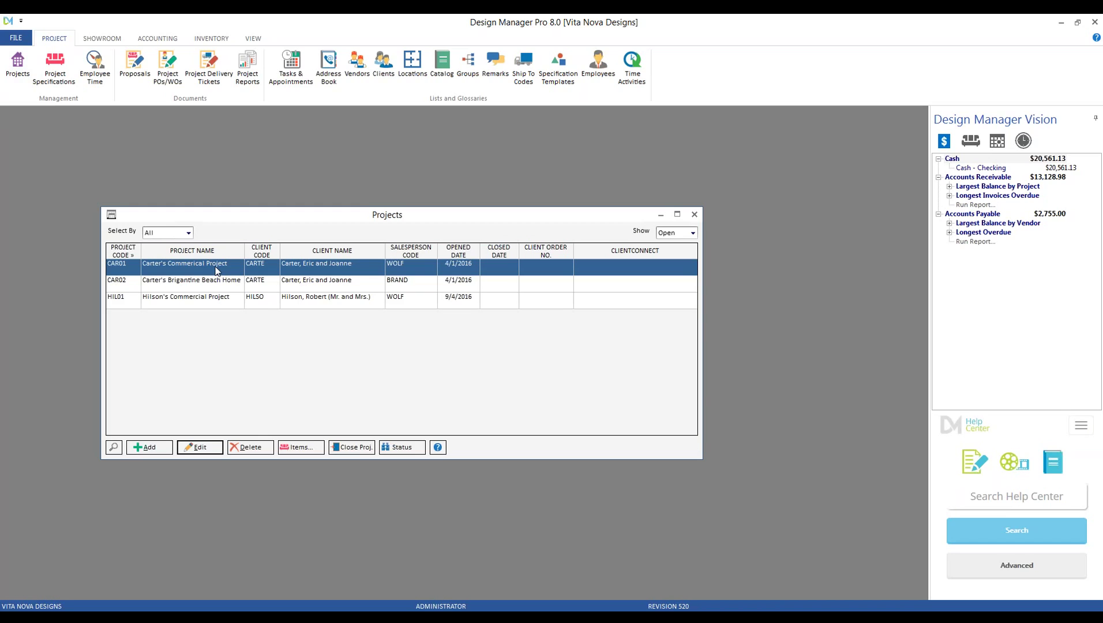
{"action": "double_click", "coordinate": [221, 297]}
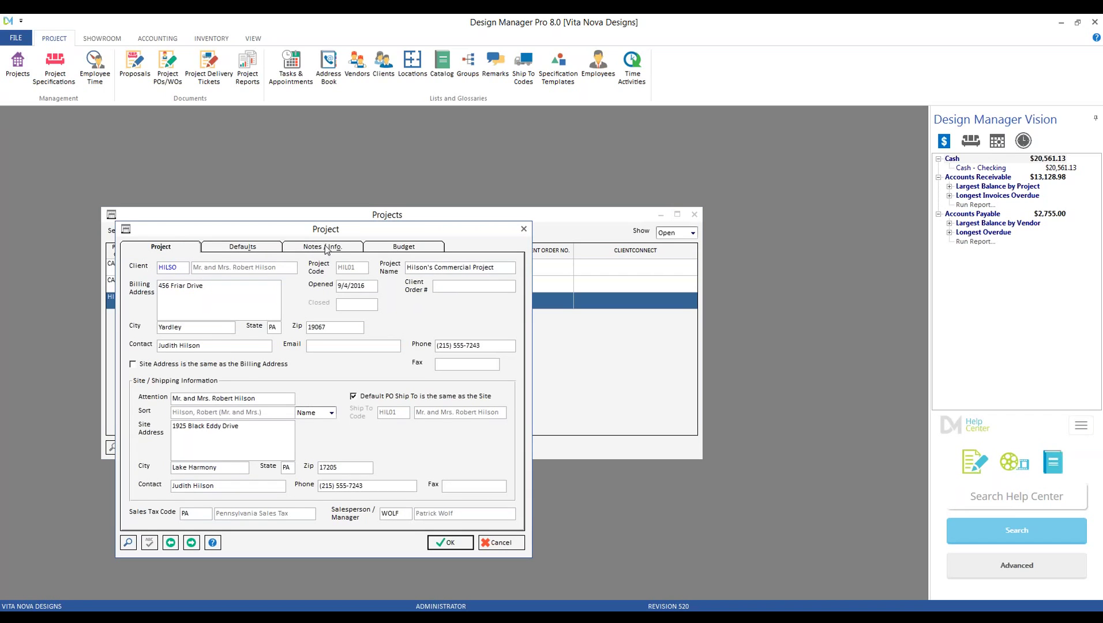
{"action": "left_click", "coordinate": [270, 249]}
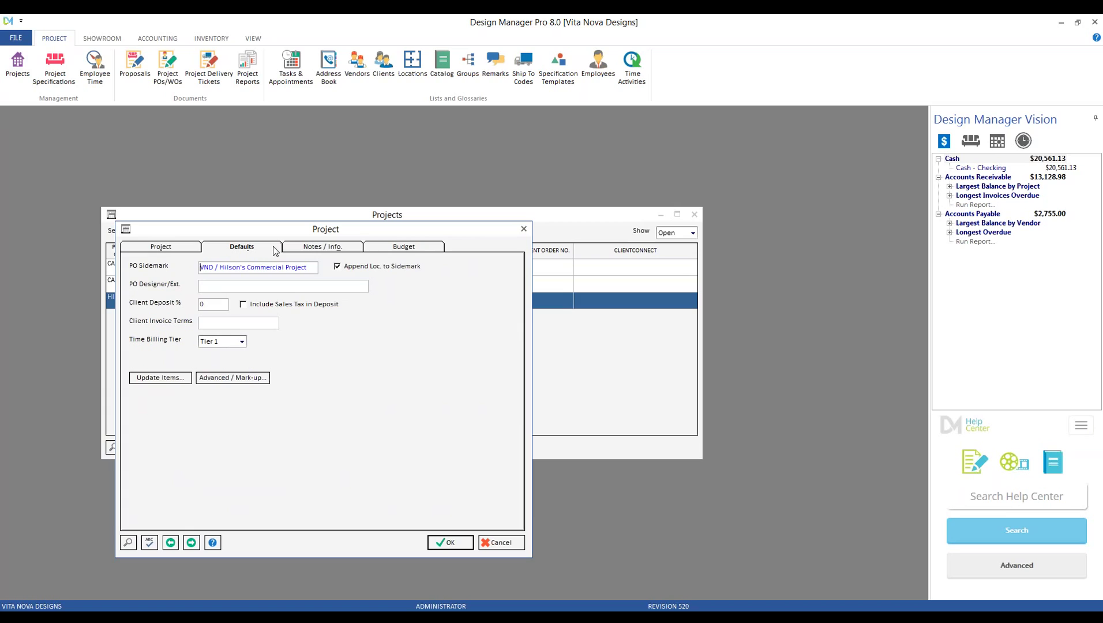
{"action": "left_click", "coordinate": [252, 379]}
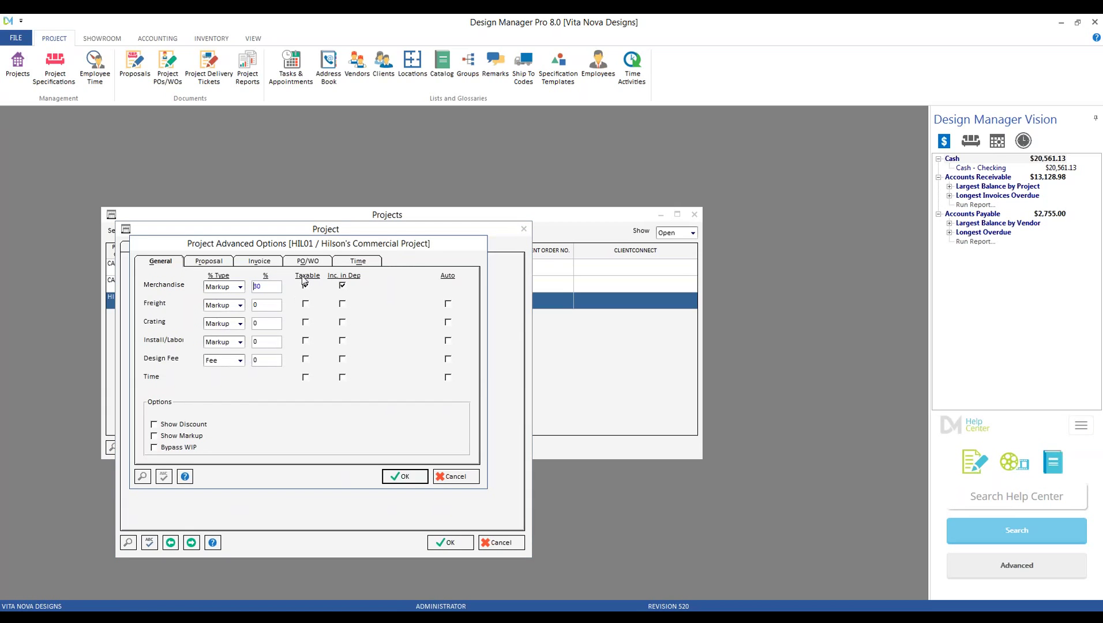
{"action": "left_click", "coordinate": [307, 263]}
{"action": "left_click", "coordinate": [239, 374]}
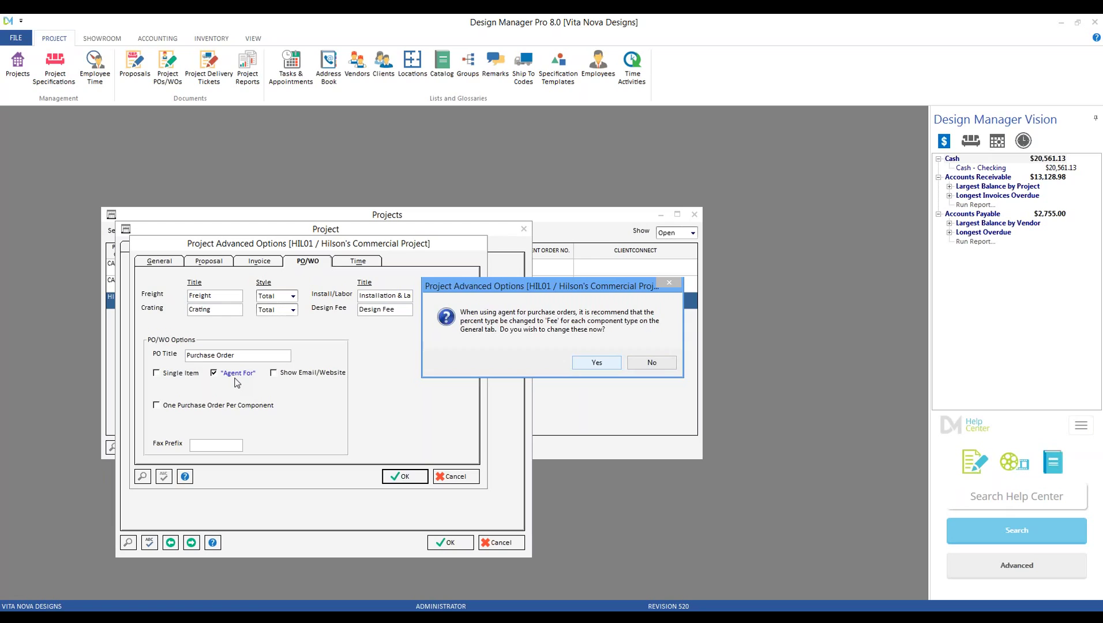
{"action": "left_click", "coordinate": [597, 362]}
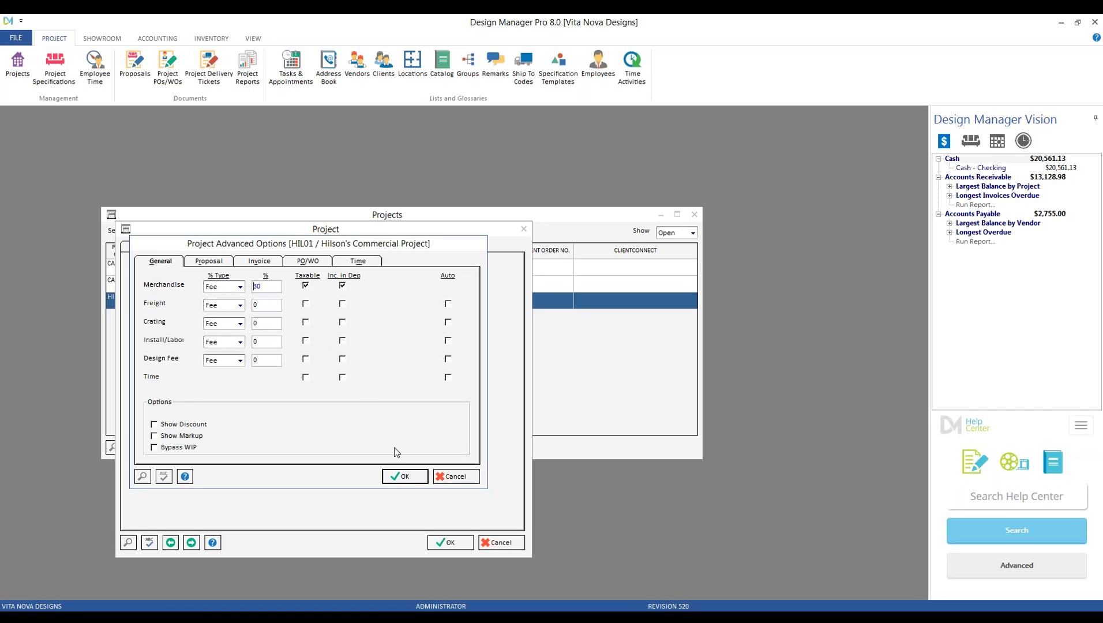
{"action": "left_click", "coordinate": [404, 476]}
{"action": "left_click", "coordinate": [446, 541]}
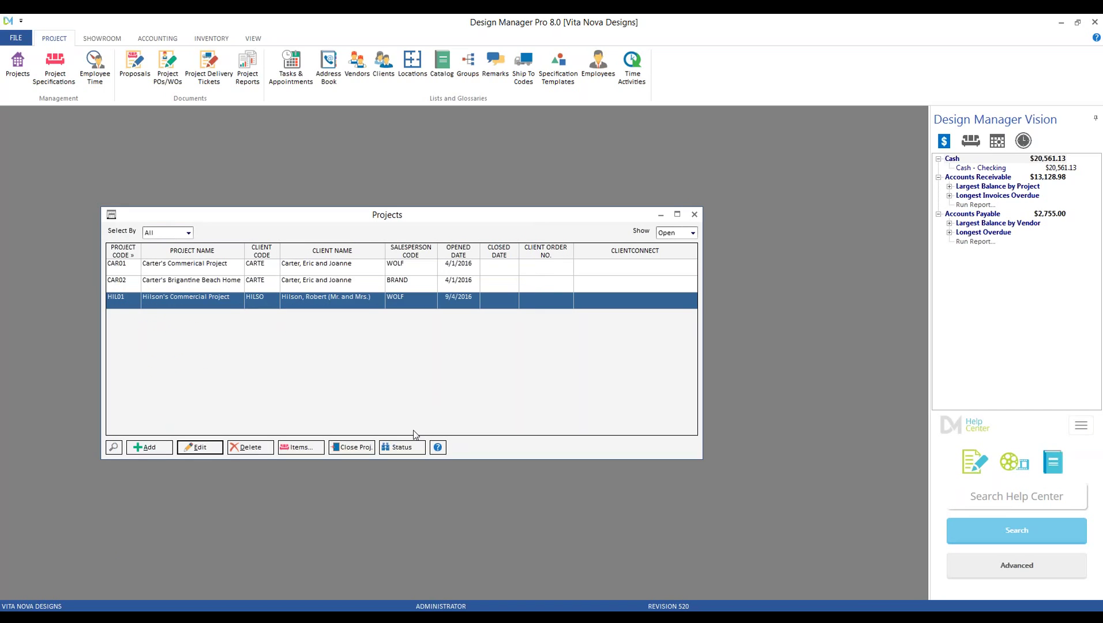
- Open project CAR01's items and examine the fee percentage, base cost and sell price on the Denpasar Collection Sofa component
{"action": "left_click", "coordinate": [205, 273]}
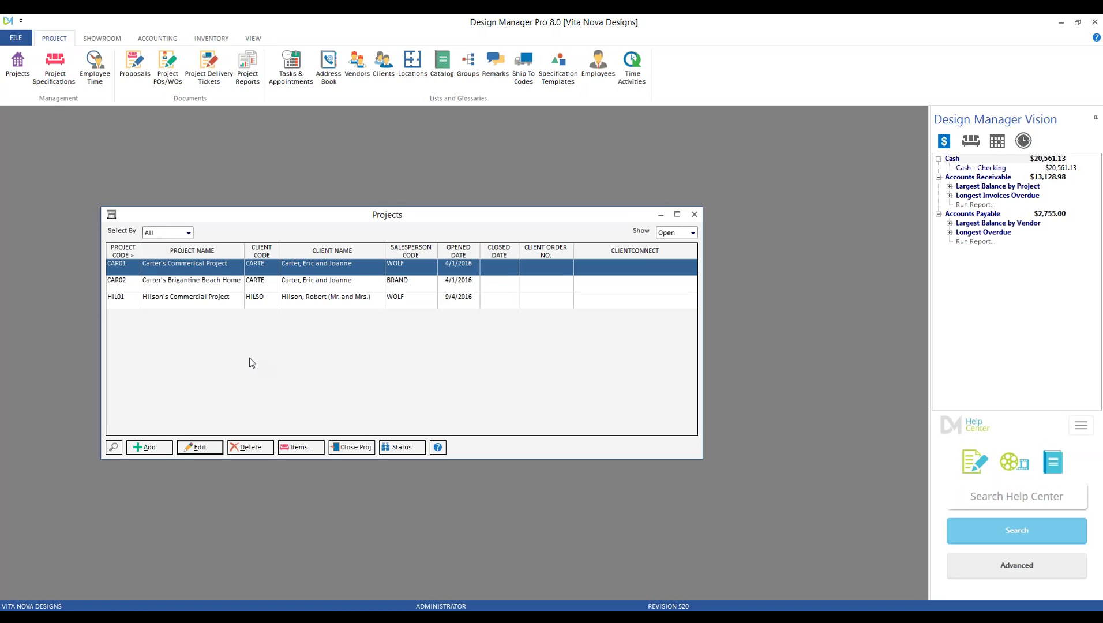
{"action": "left_click", "coordinate": [307, 448]}
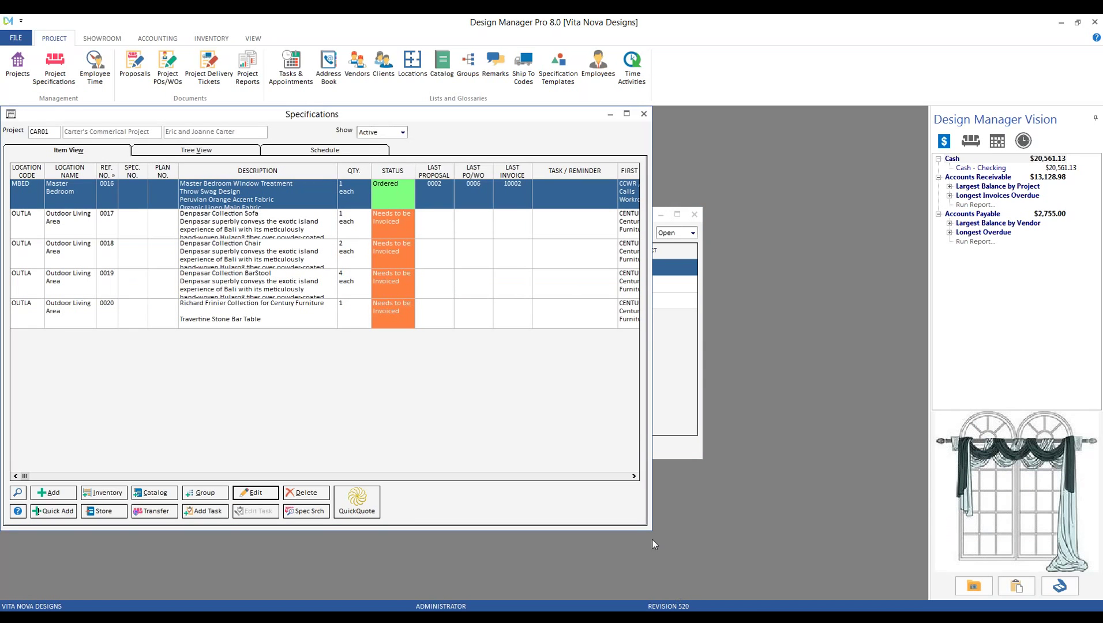
{"action": "left_click_drag", "start_coordinate": [653, 530], "coordinate": [870, 567]}
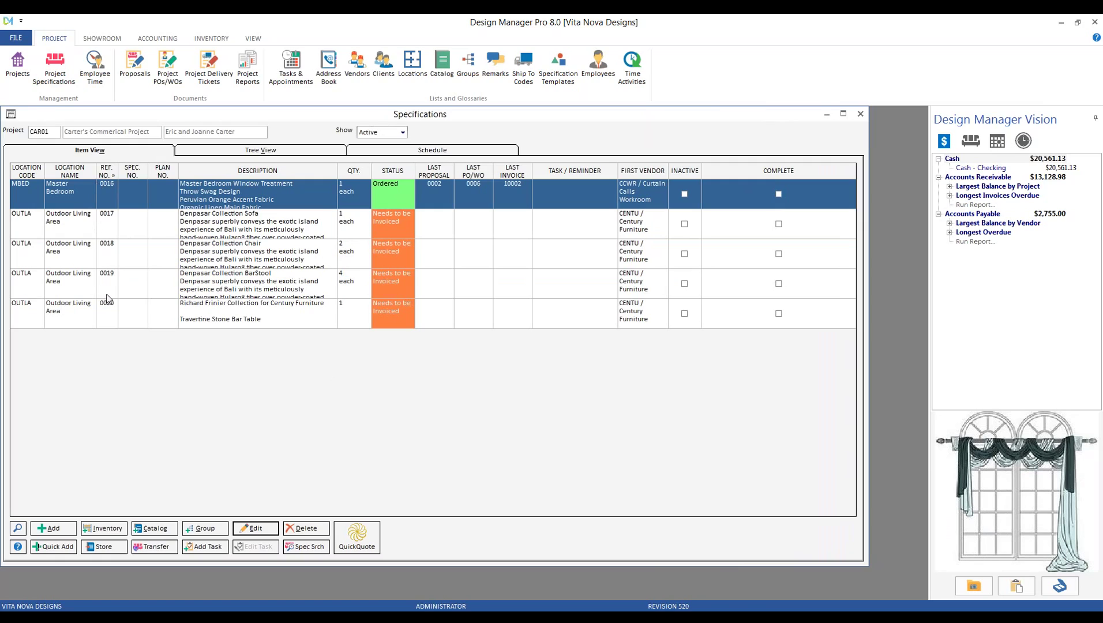
{"action": "double_click", "coordinate": [256, 232]}
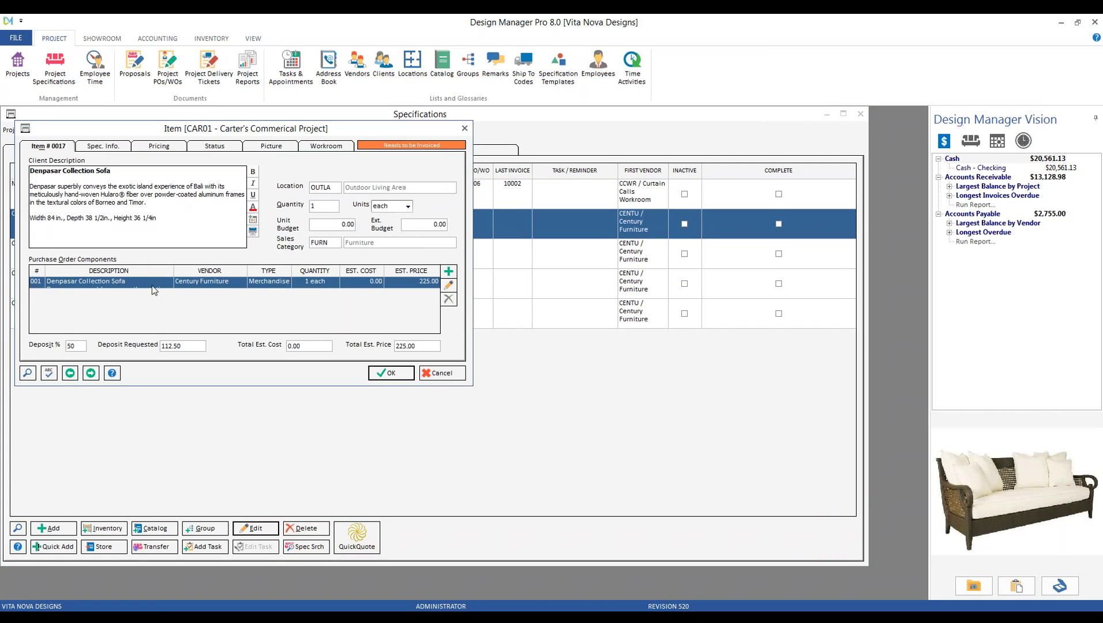
{"action": "double_click", "coordinate": [437, 283]}
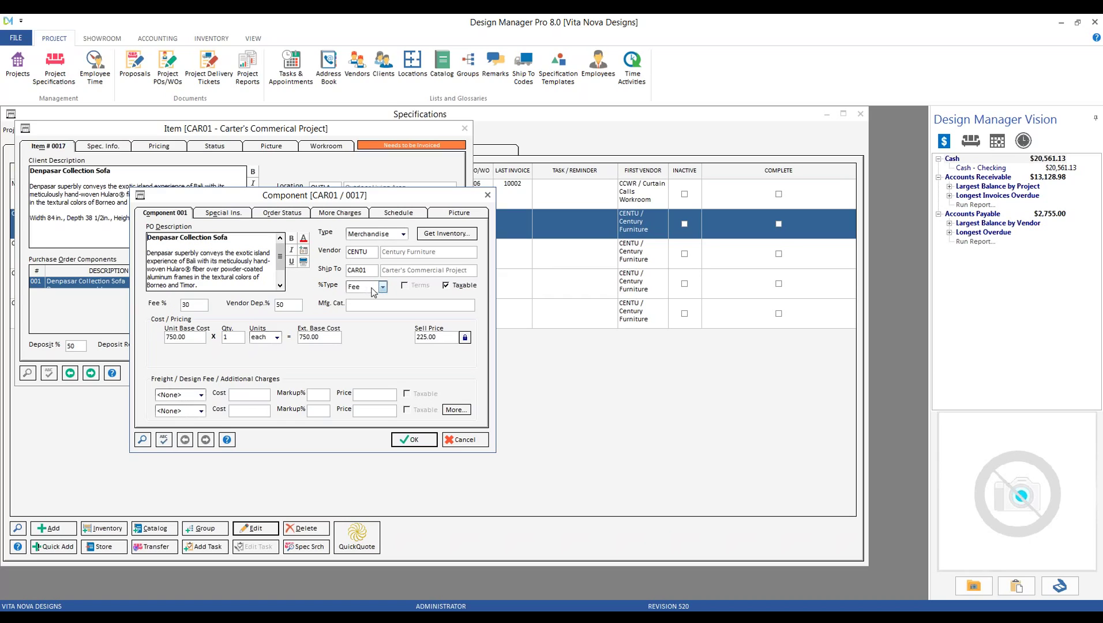
{"action": "left_click", "coordinate": [196, 305]}
{"action": "left_click", "coordinate": [201, 339]}
{"action": "left_click", "coordinate": [196, 304]}
{"action": "left_click", "coordinate": [467, 440]}
- Examine the fee pricing on the Denpasar Collection Chair component, and close the item without saving
{"action": "left_click", "coordinate": [91, 373]}
{"action": "left_click", "coordinate": [449, 285]}
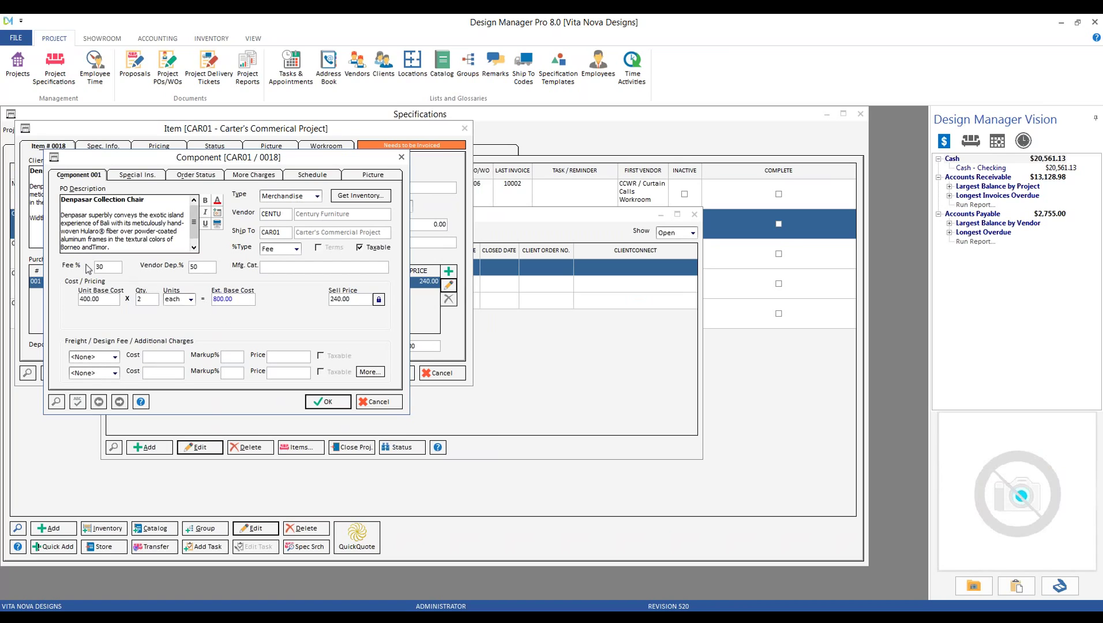
{"action": "double_click", "coordinate": [349, 299]}
{"action": "left_click", "coordinate": [378, 401]}
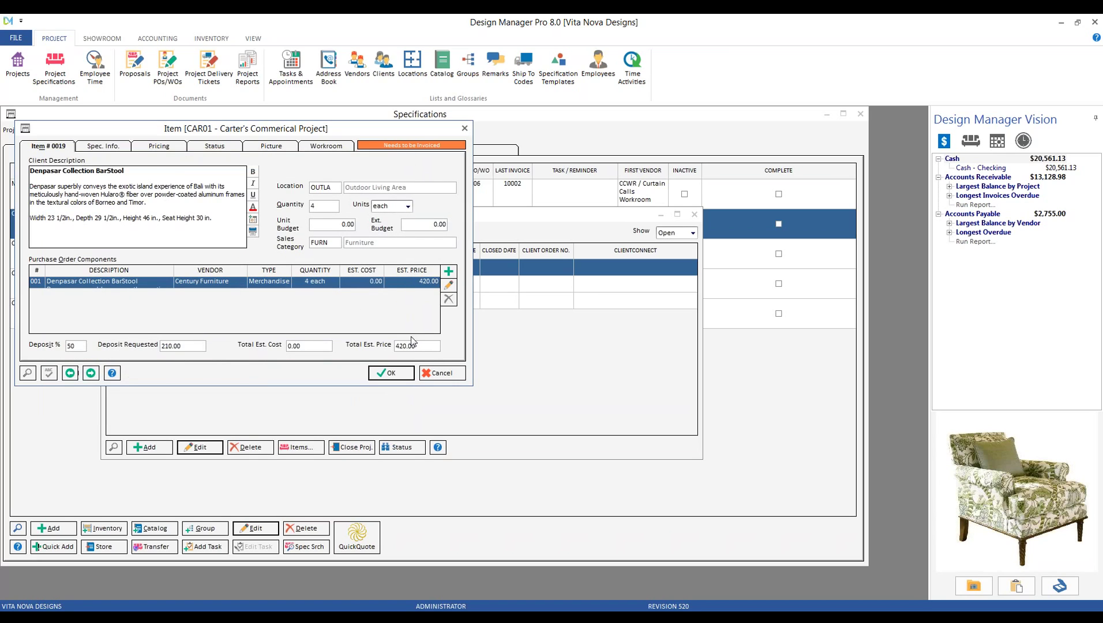
{"action": "left_click", "coordinate": [441, 374]}
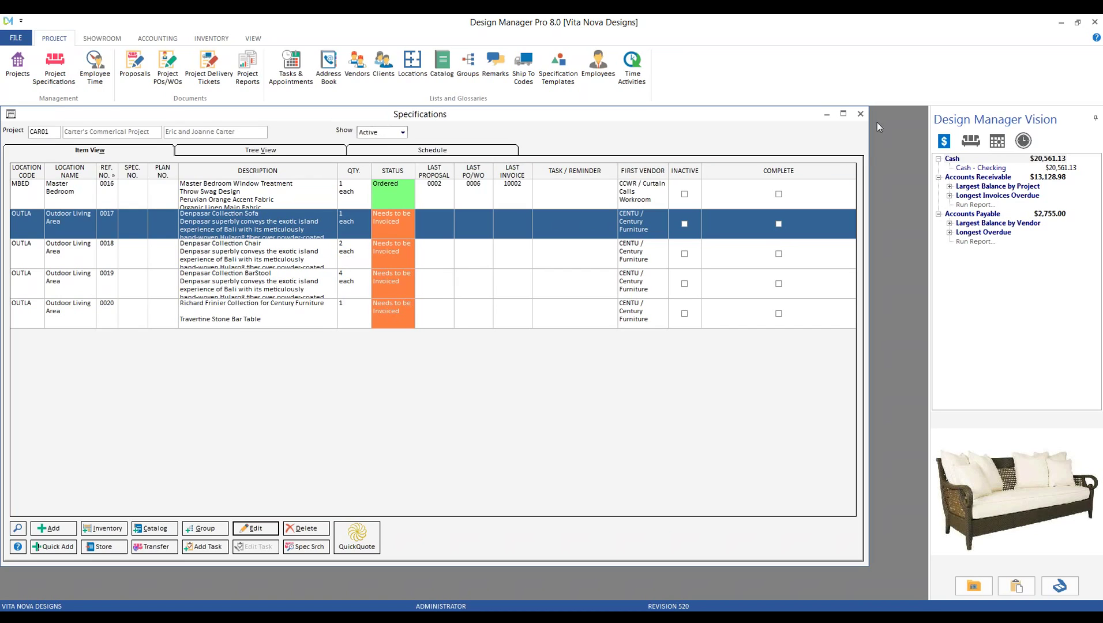
- Close CAR01's specifications and the project list, and open the project purchase and work orders
{"action": "left_click", "coordinate": [862, 113]}
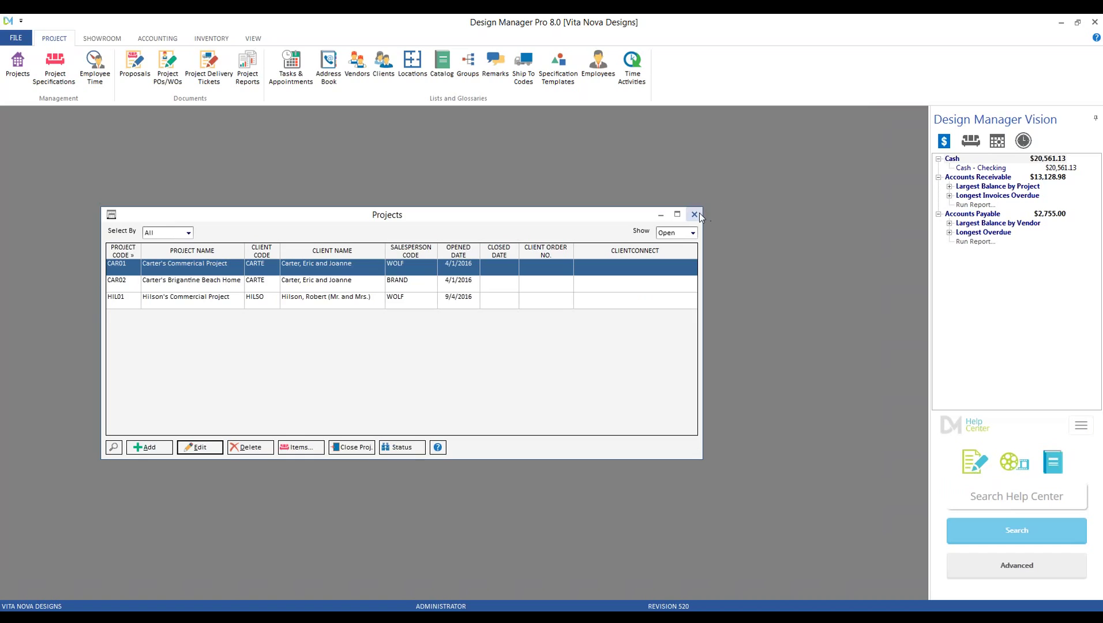
{"action": "left_click", "coordinate": [694, 214]}
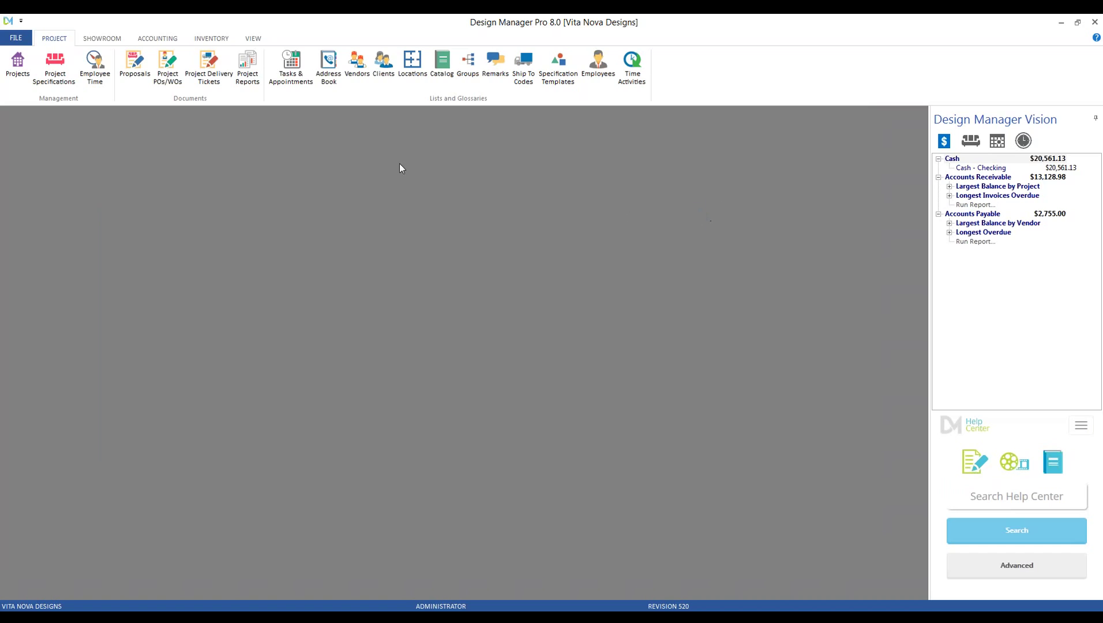
{"action": "left_click", "coordinate": [168, 65]}
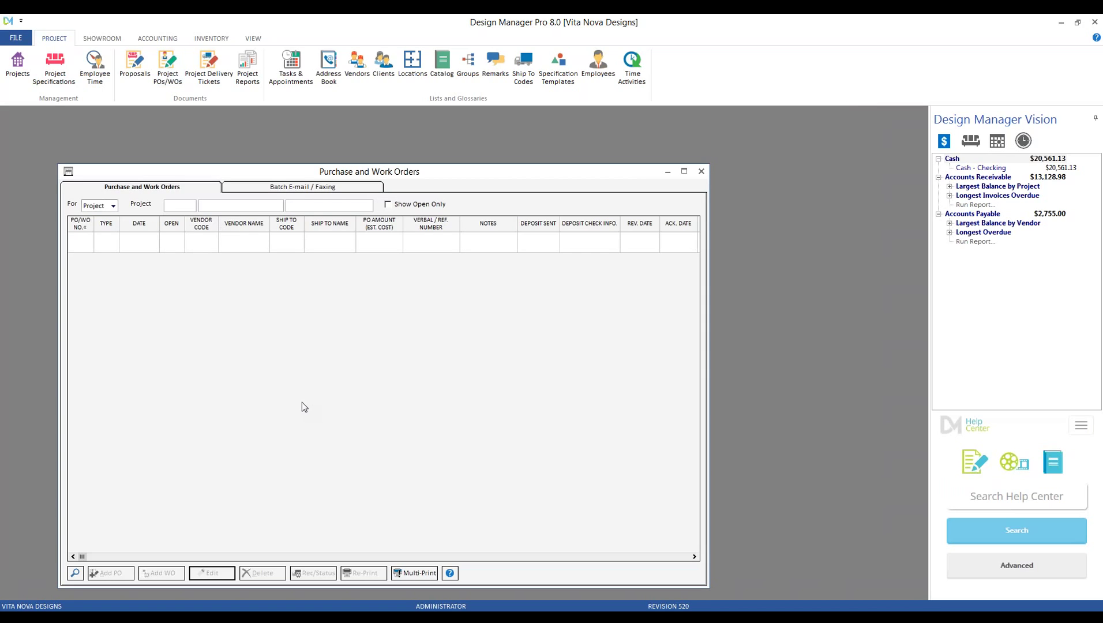
- Load project CAR01, start a new purchase order for it, and reposition and widen the component selection window
{"action": "type", "text": "CAR01"}
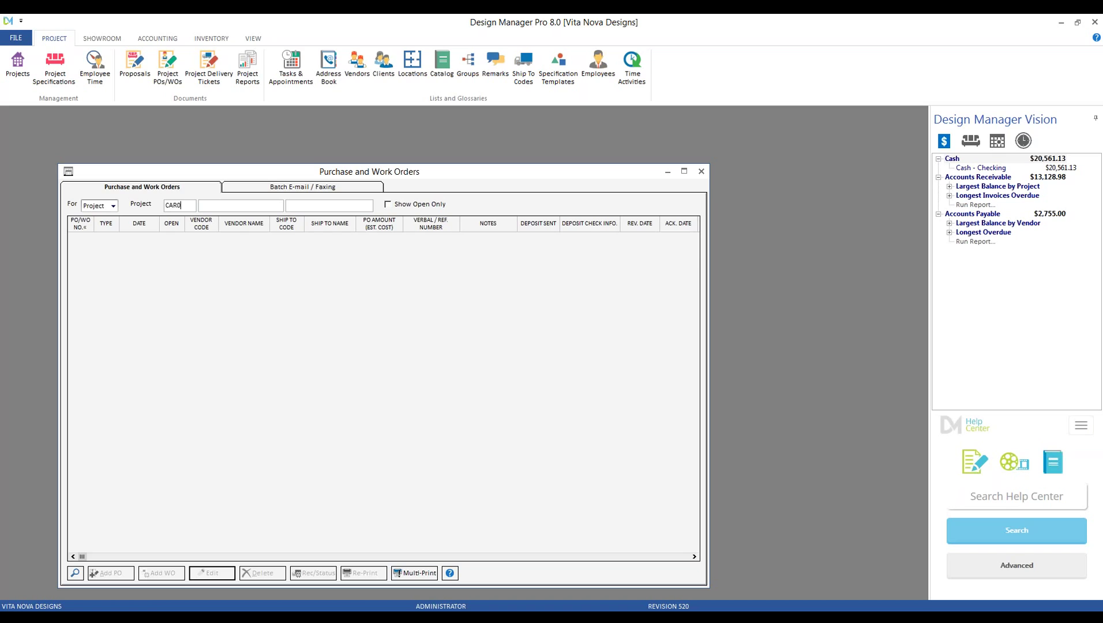
{"action": "key", "text": "Tab"}
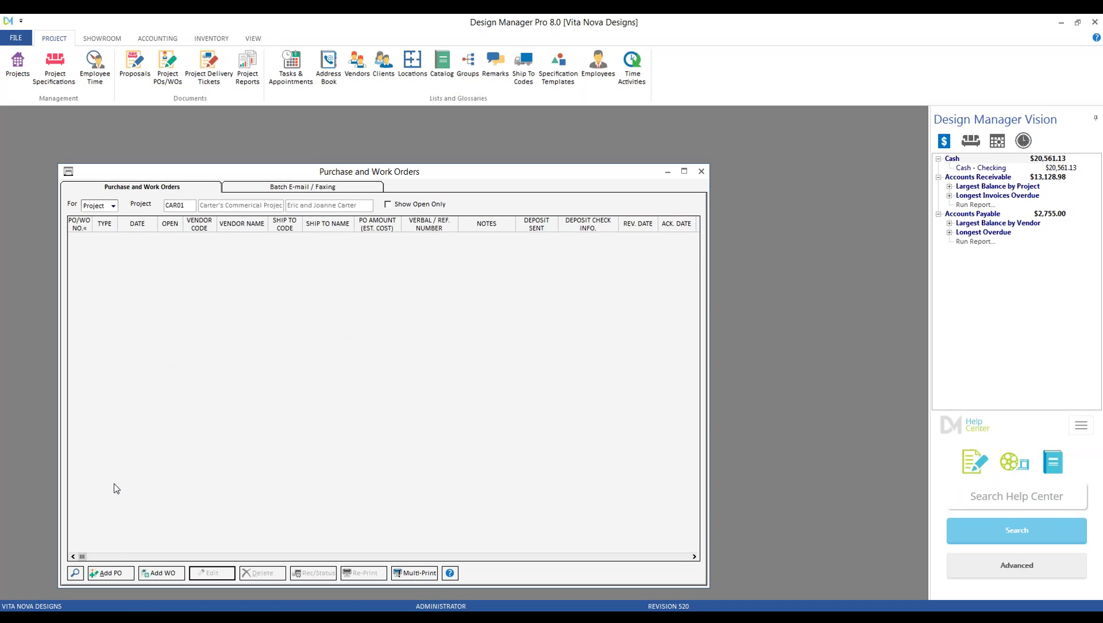
{"action": "left_click", "coordinate": [110, 573]}
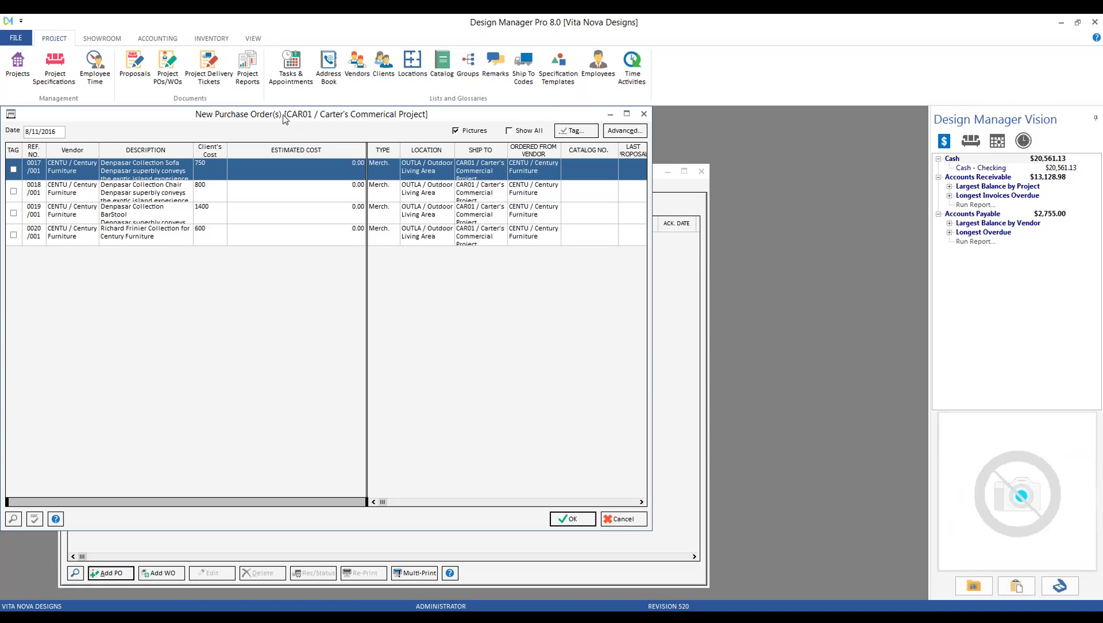
{"action": "left_click_drag", "start_coordinate": [306, 125], "coordinate": [388, 155]}
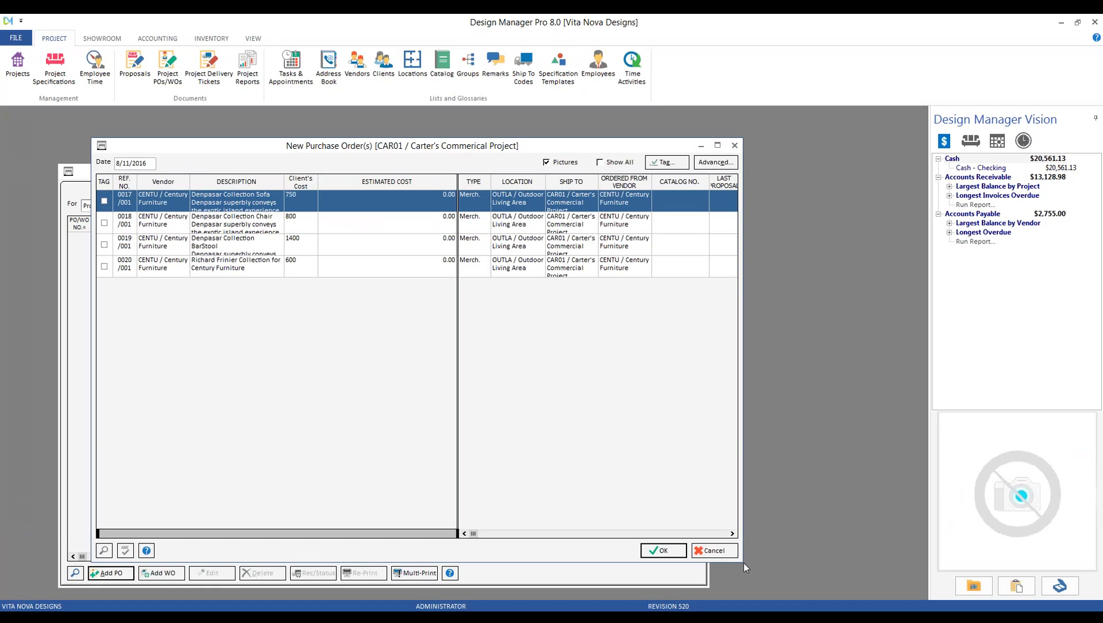
{"action": "left_click_drag", "start_coordinate": [765, 559], "coordinate": [846, 510]}
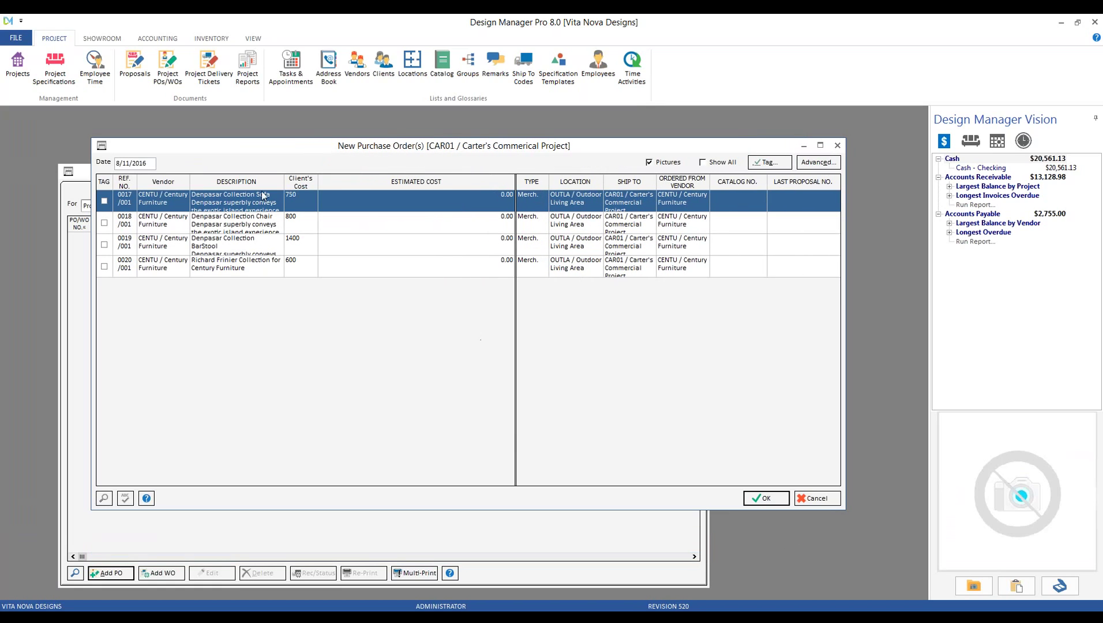
- Review the client's cost of each listed component, and tag all components that are not purchased
{"action": "left_click", "coordinate": [297, 225]}
{"action": "left_click", "coordinate": [296, 245]}
{"action": "left_click", "coordinate": [295, 265]}
{"action": "left_click", "coordinate": [292, 249]}
{"action": "left_click", "coordinate": [296, 224]}
{"action": "left_click", "coordinate": [297, 202]}
{"action": "left_click", "coordinate": [773, 164]}
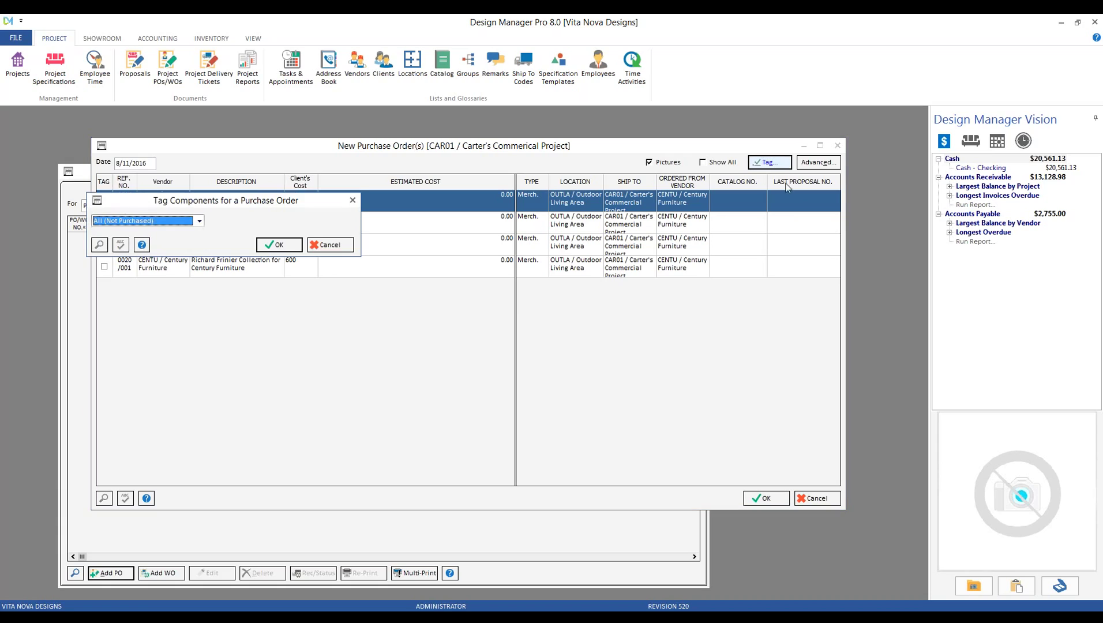
{"action": "left_click", "coordinate": [274, 247]}
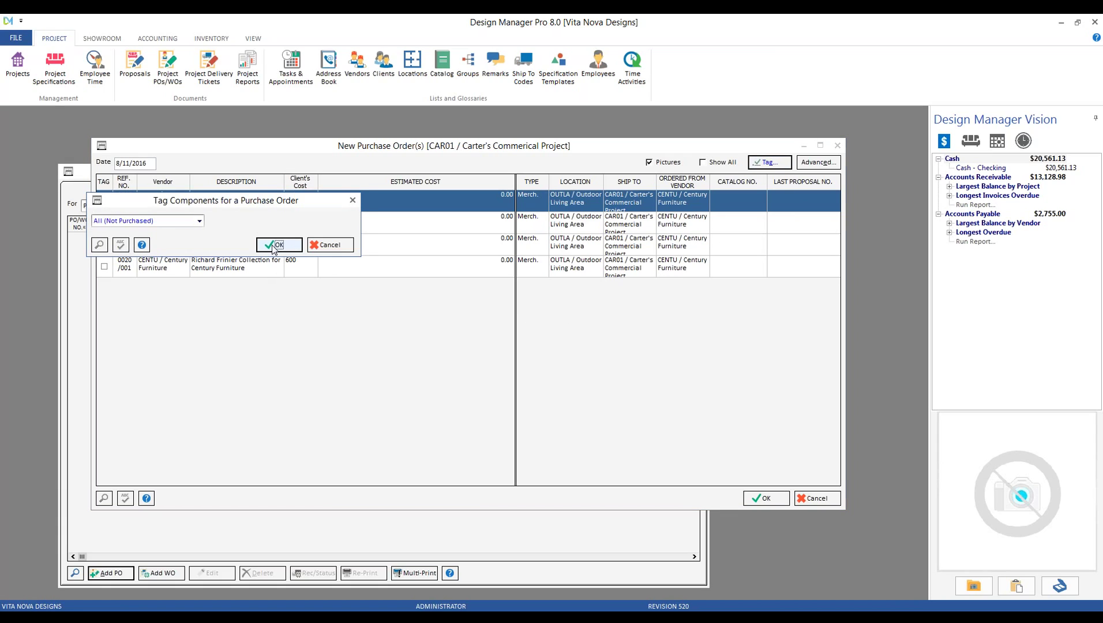
- Generate the purchase order for the tagged components, check its "Agent For" address, costs and totals in the preview, and accept it
{"action": "left_click", "coordinate": [765, 499]}
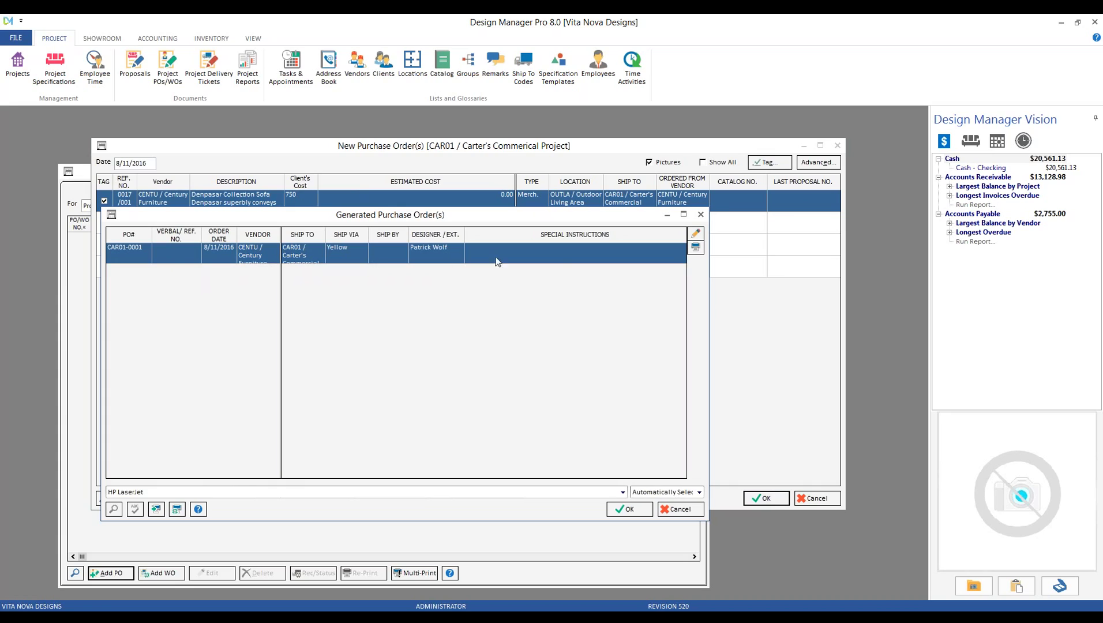
{"action": "left_click", "coordinate": [629, 509]}
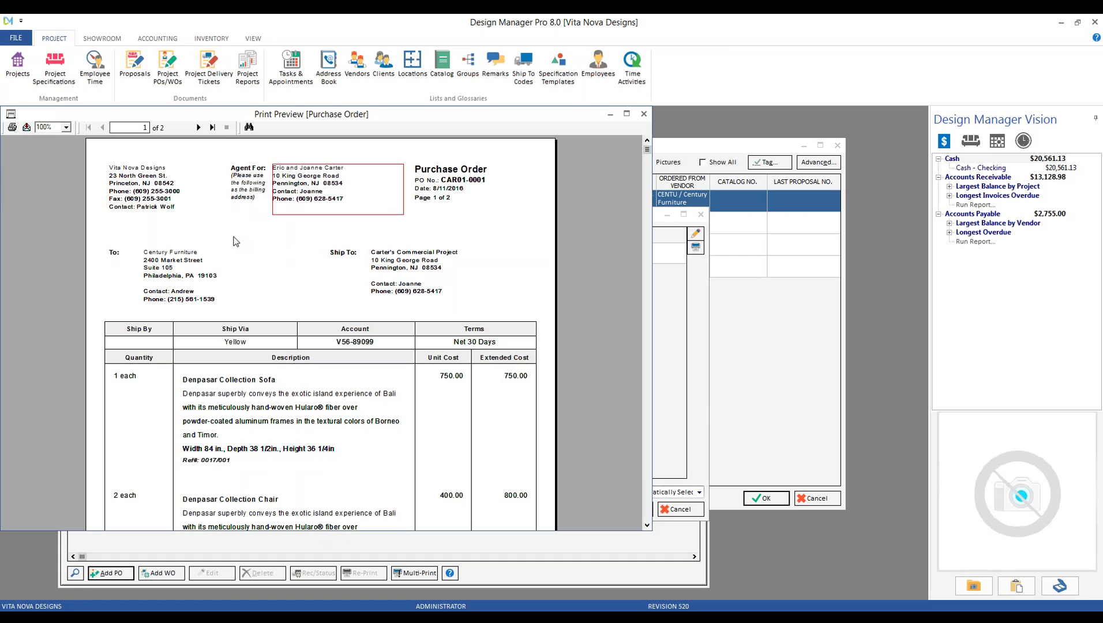
{"action": "scroll", "coordinate": [236, 243], "scroll_direction": "down", "scroll_amount": 5}
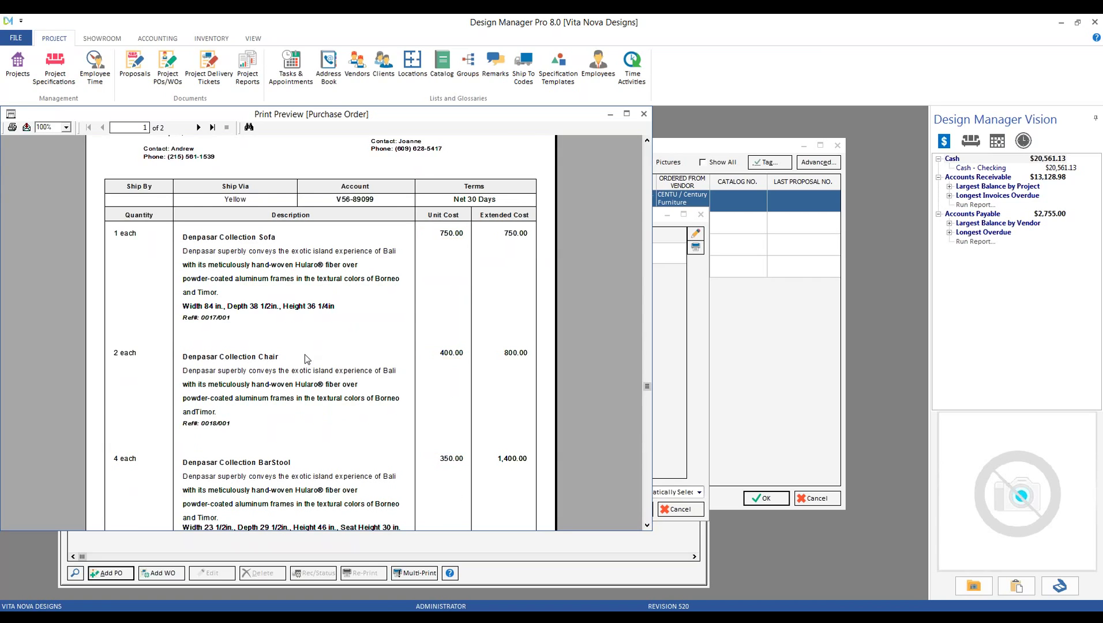
{"action": "scroll", "coordinate": [300, 352], "scroll_direction": "down", "scroll_amount": 3}
{"action": "scroll", "coordinate": [307, 282], "scroll_direction": "down", "scroll_amount": 10}
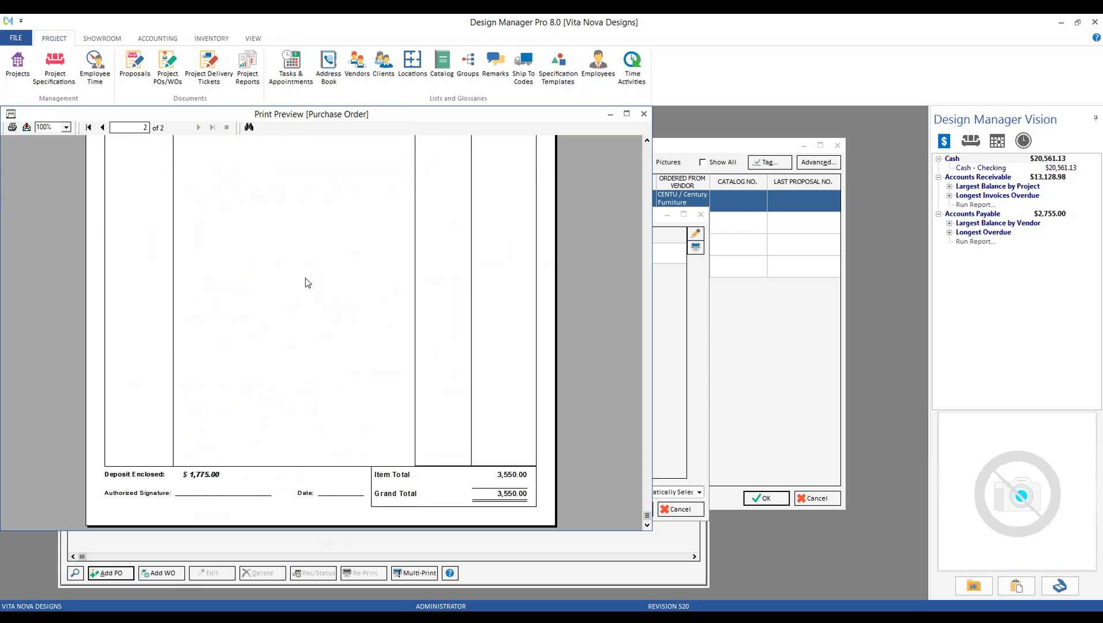
{"action": "left_click", "coordinate": [644, 113]}
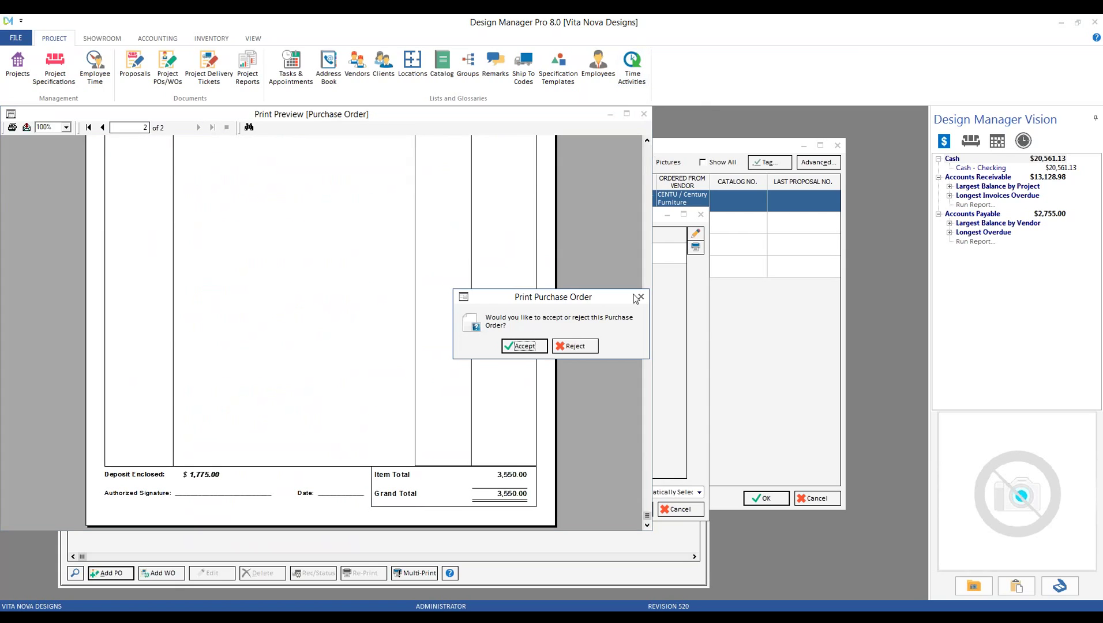
{"action": "left_click", "coordinate": [524, 346]}
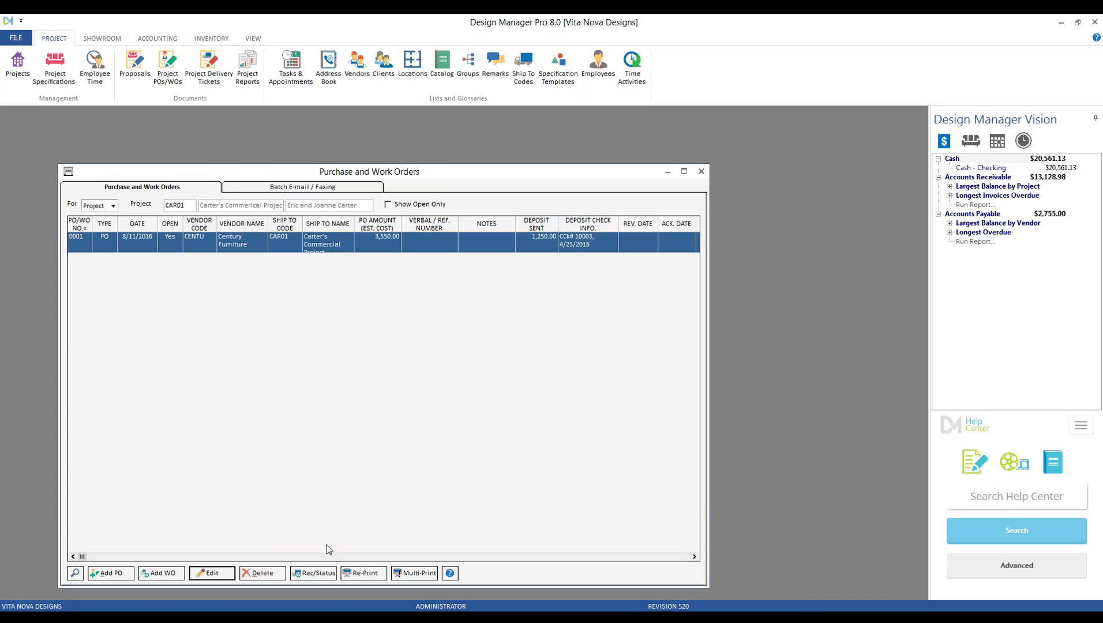
- View the component status and notes of the new CAR01 purchase order, and close the purchase and work orders
{"action": "left_click", "coordinate": [313, 574]}
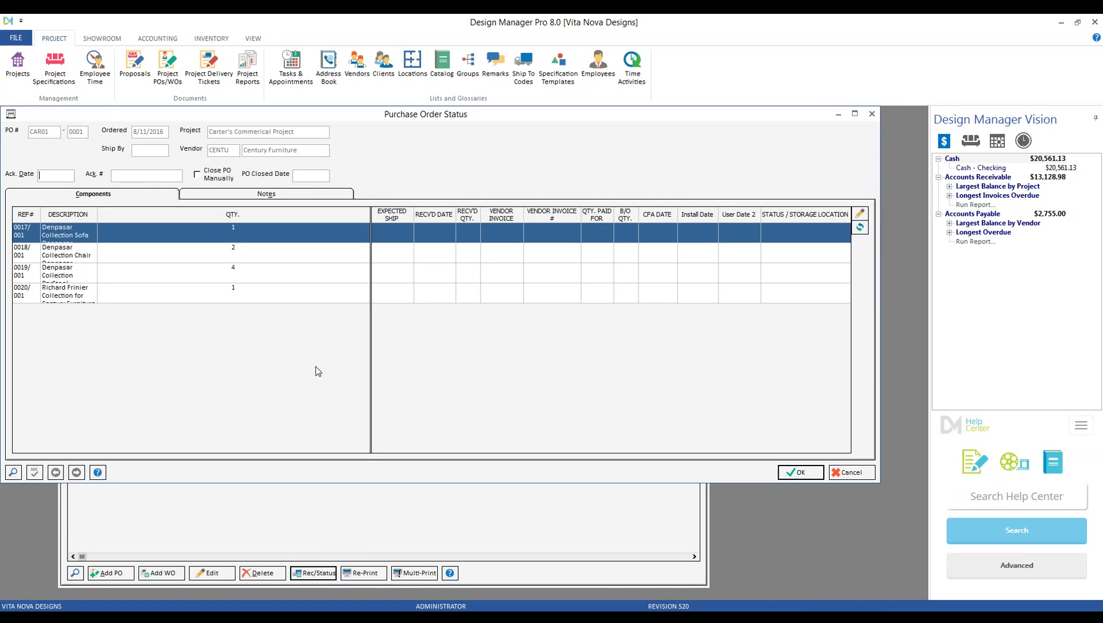
{"action": "left_click", "coordinate": [254, 197]}
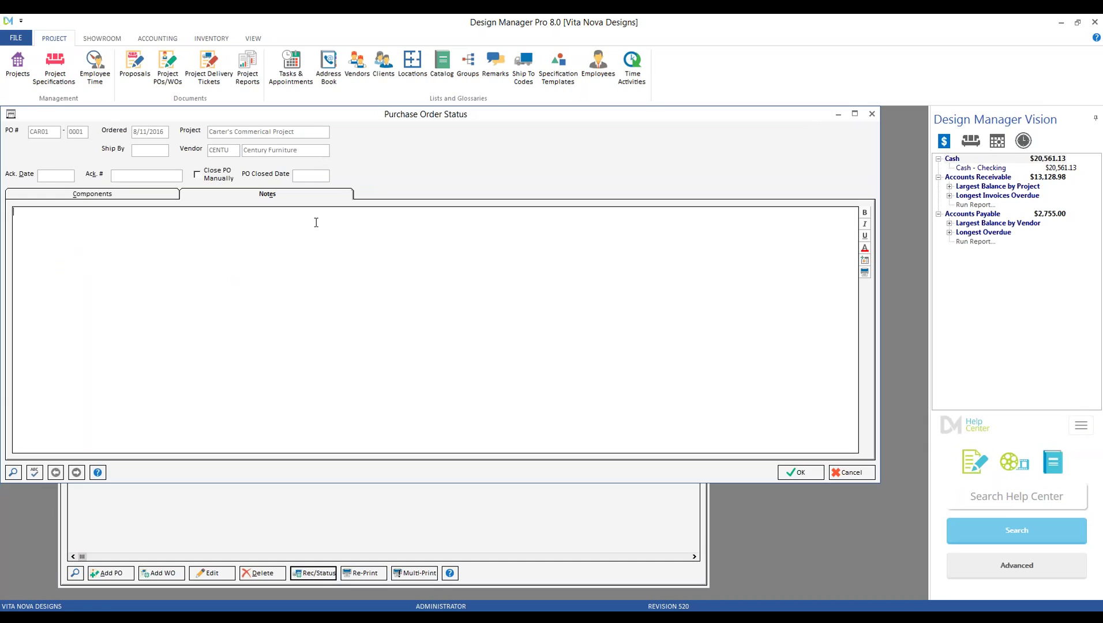
{"action": "left_click", "coordinate": [872, 114]}
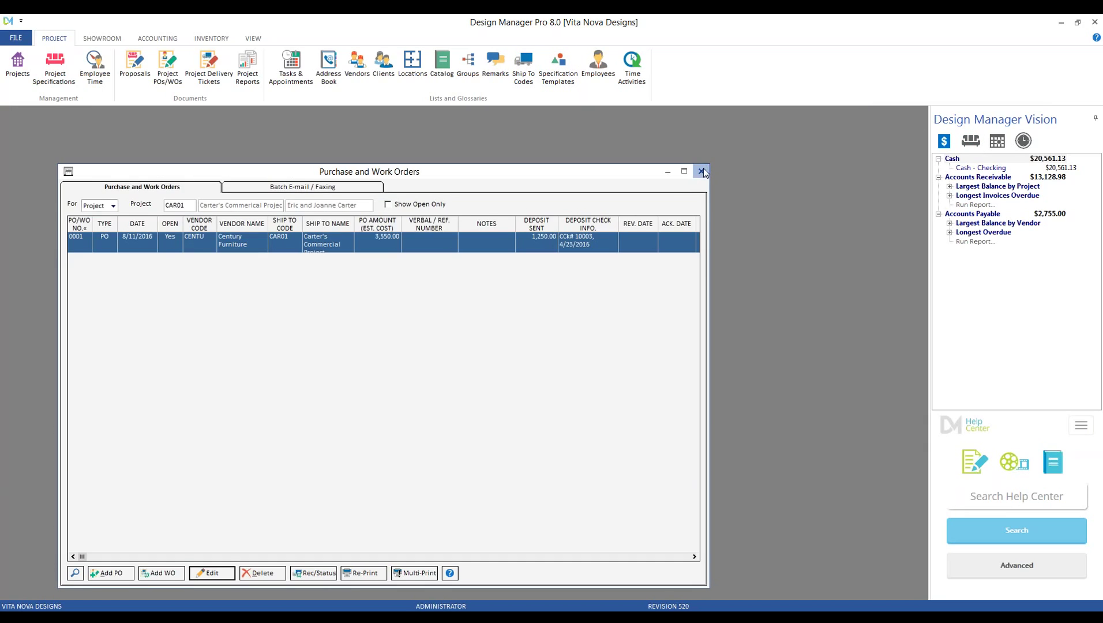
{"action": "left_click", "coordinate": [702, 171]}
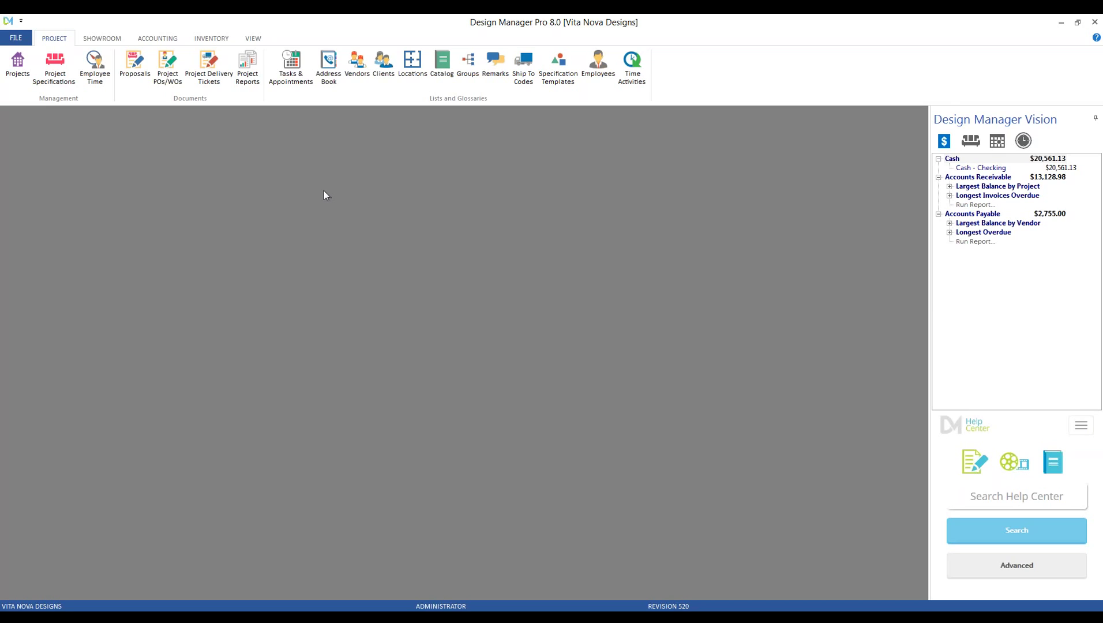
- Open the client invoices and start a new invoice for project CAR01
{"action": "left_click", "coordinate": [156, 39]}
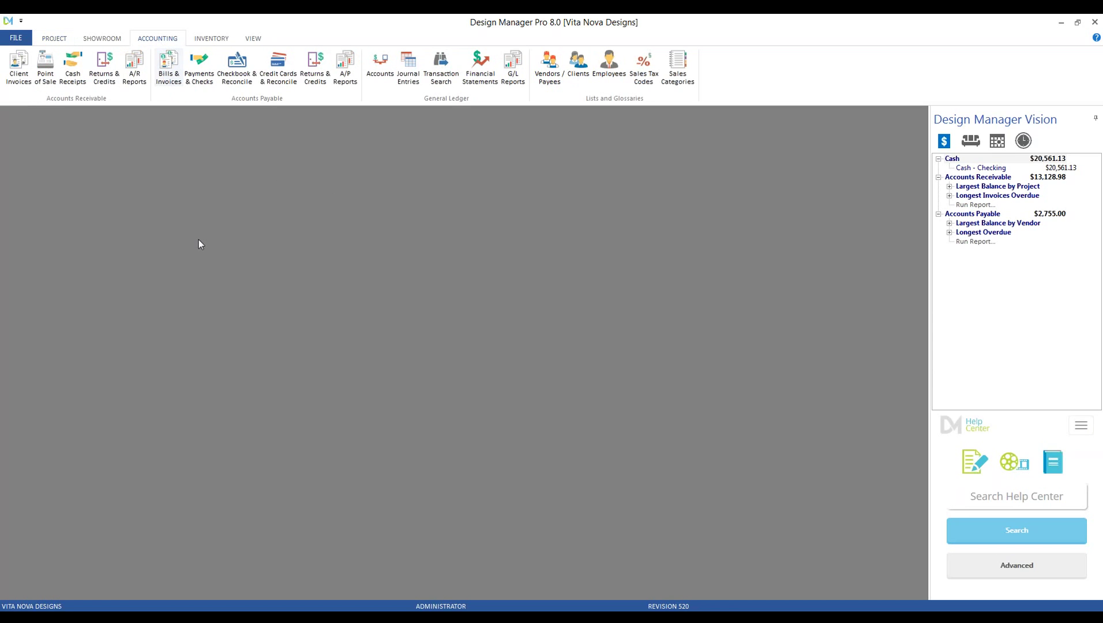
{"action": "left_click", "coordinate": [20, 69]}
{"action": "left_click_drag", "start_coordinate": [124, 119], "coordinate": [193, 138]}
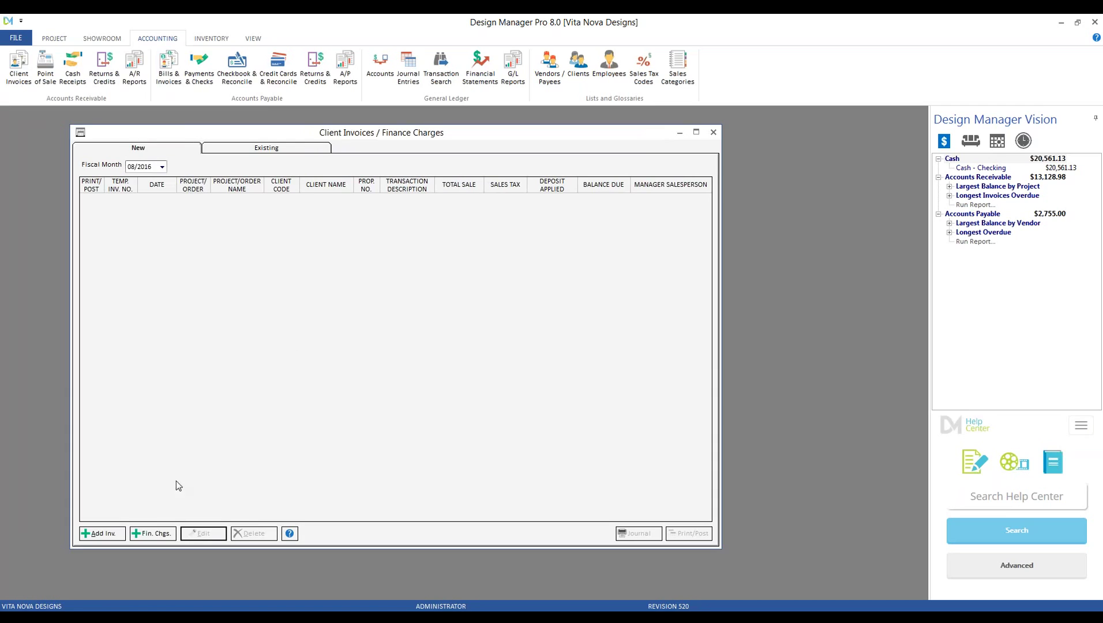
{"action": "left_click", "coordinate": [118, 534]}
{"action": "type", "text": "CAR01"}
{"action": "key", "text": "Tab"}
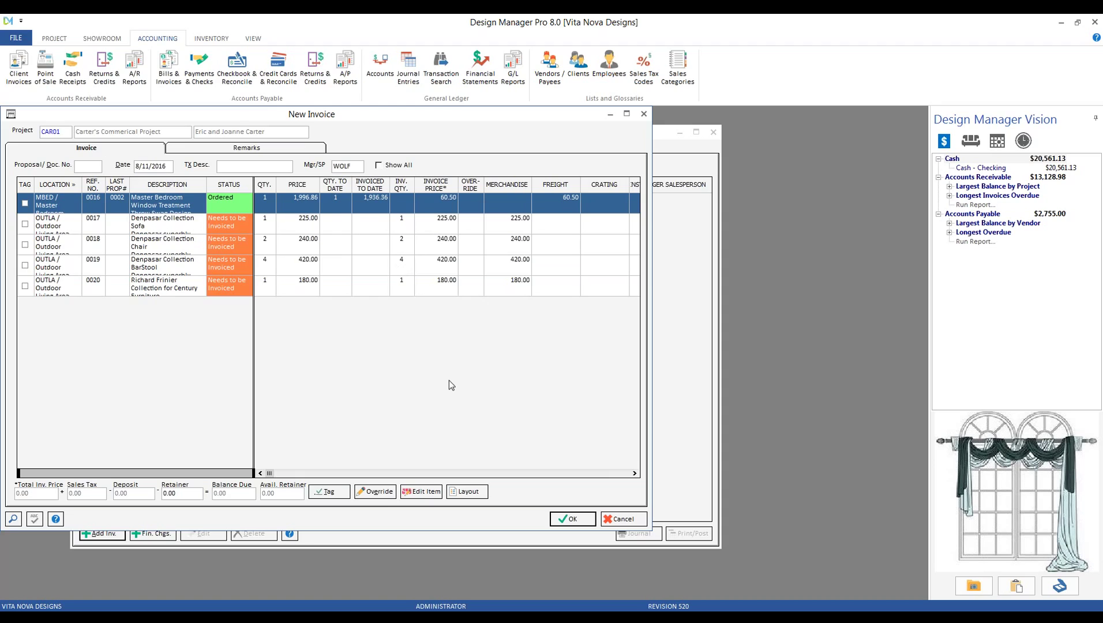
- Set the invoice's transaction description to "Outdoor Furniture" and tag all items in location OUTLA
{"action": "left_click", "coordinate": [231, 164]}
{"action": "type", "text": "Outdoor Furniture"}
{"action": "left_click", "coordinate": [335, 492]}
{"action": "left_click", "coordinate": [28, 173]}
{"action": "type", "text": "O"}
{"action": "key", "text": "Return"}
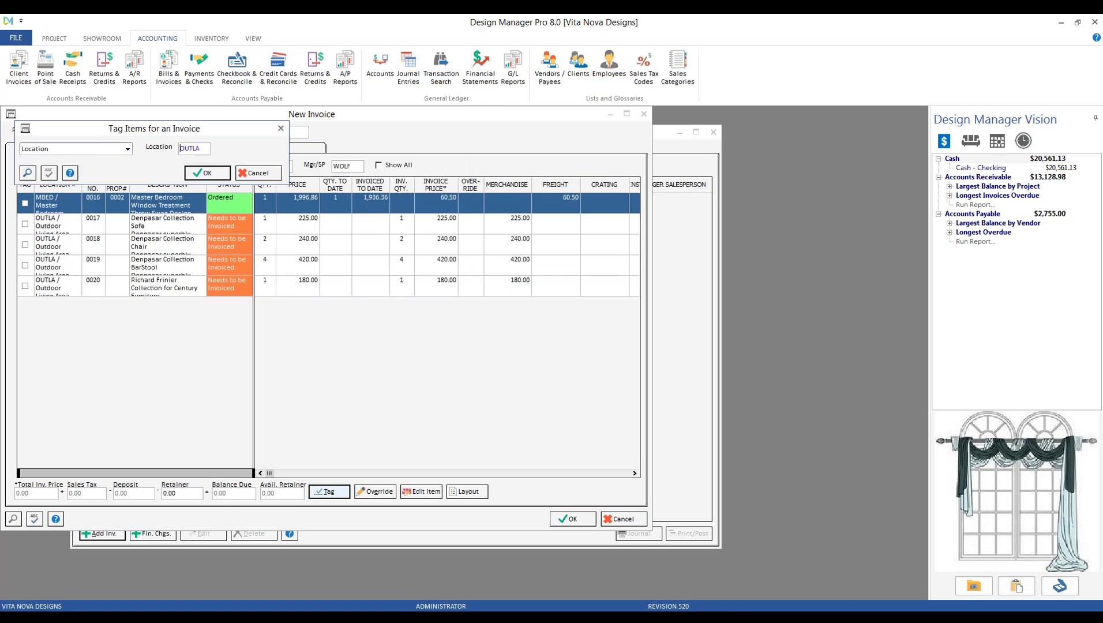
{"action": "key", "text": "Return"}
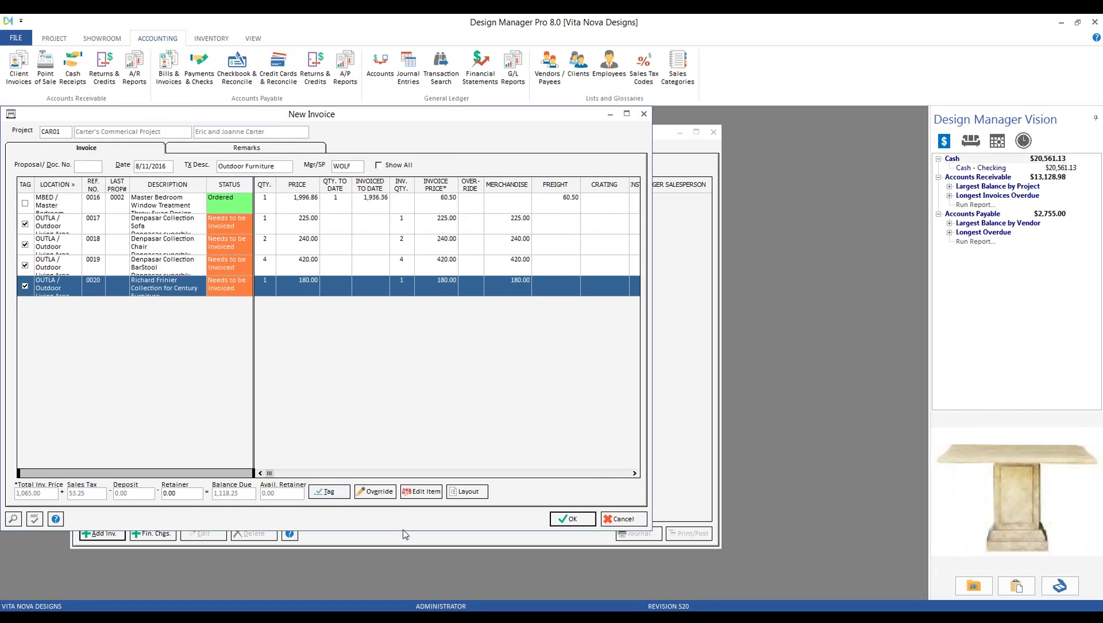
- Save the new invoice and generate its print preview in the style listed after Commercial
{"action": "left_click", "coordinate": [573, 518]}
{"action": "left_click", "coordinate": [688, 533]}
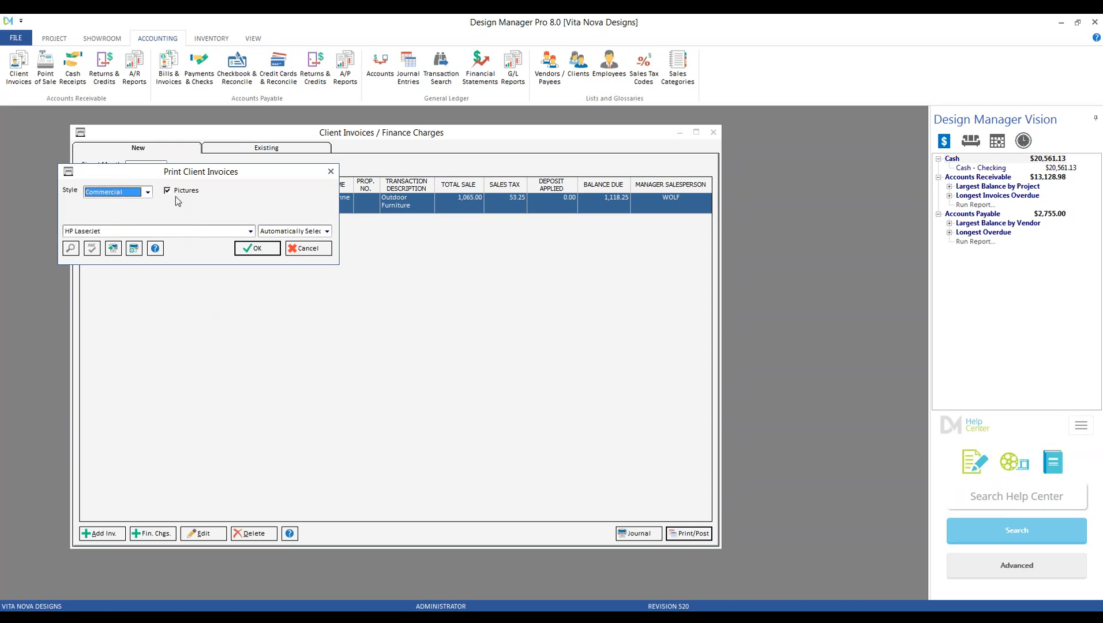
{"action": "key", "text": "Down"}
{"action": "left_click", "coordinate": [254, 248]}
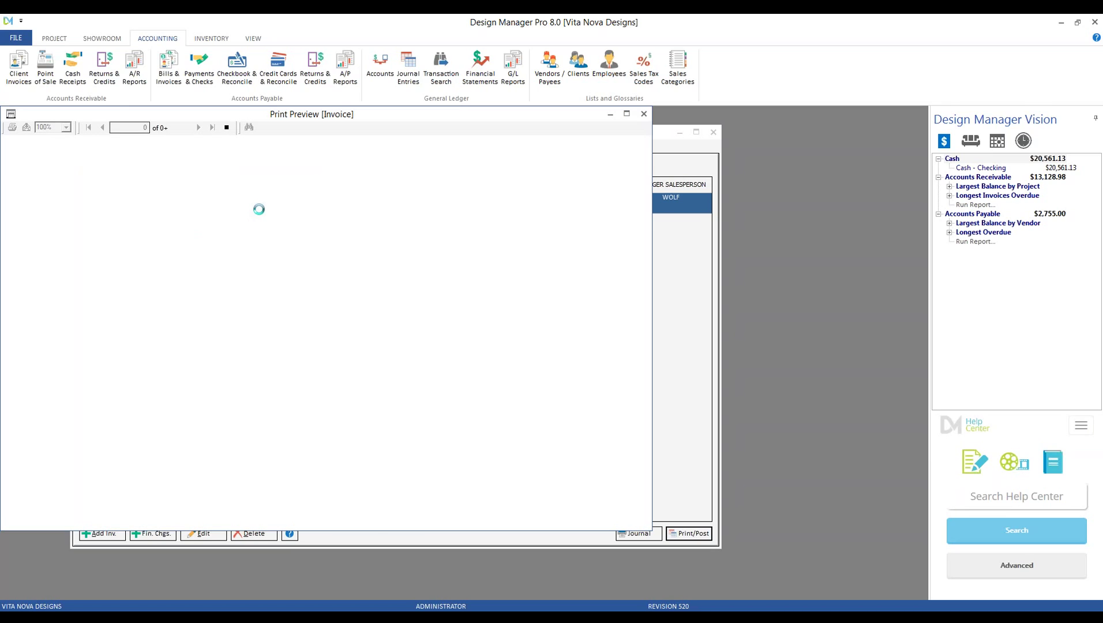
- Review the item fees and totals on both pages of the invoice preview, and accept the invoice
{"action": "scroll", "coordinate": [157, 207], "scroll_direction": "down", "scroll_amount": 3}
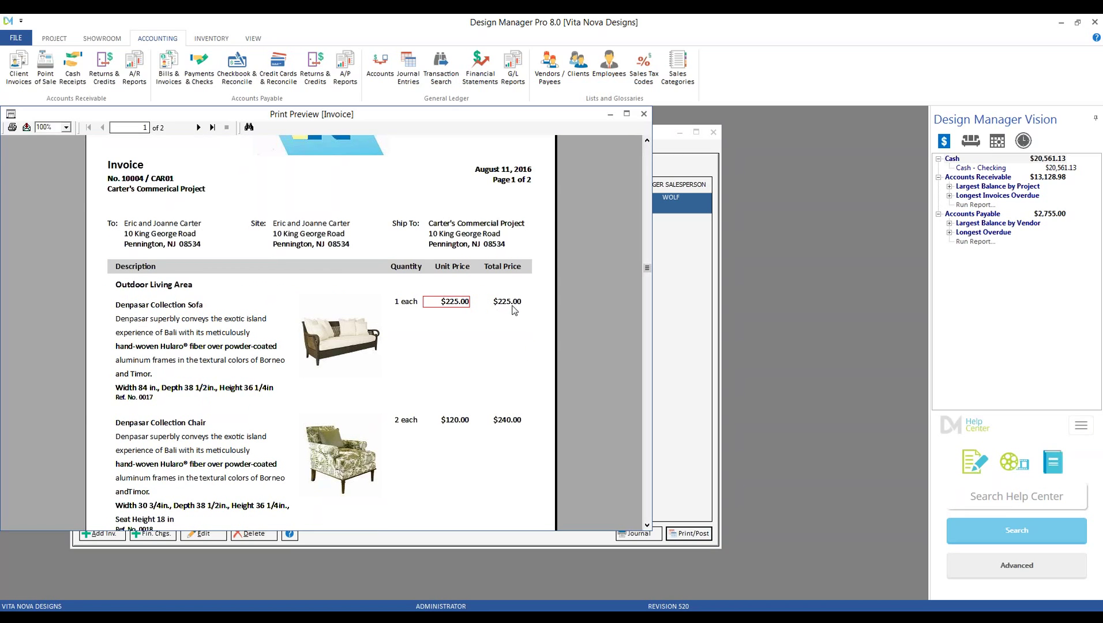
{"action": "scroll", "coordinate": [462, 424], "scroll_direction": "down", "scroll_amount": 20}
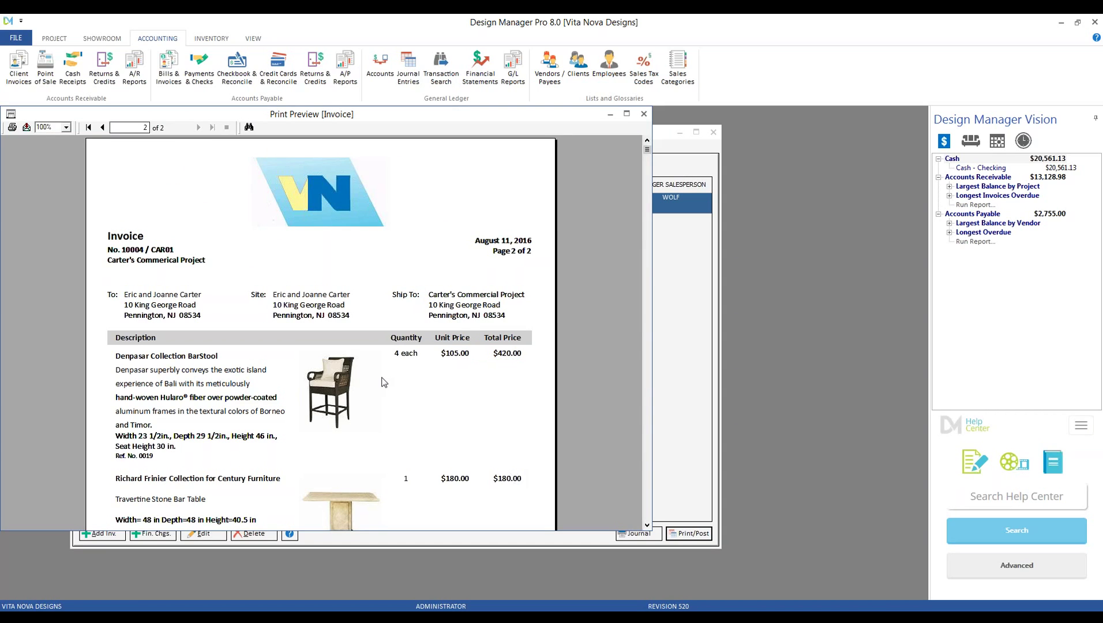
{"action": "scroll", "coordinate": [385, 383], "scroll_direction": "down", "scroll_amount": 6}
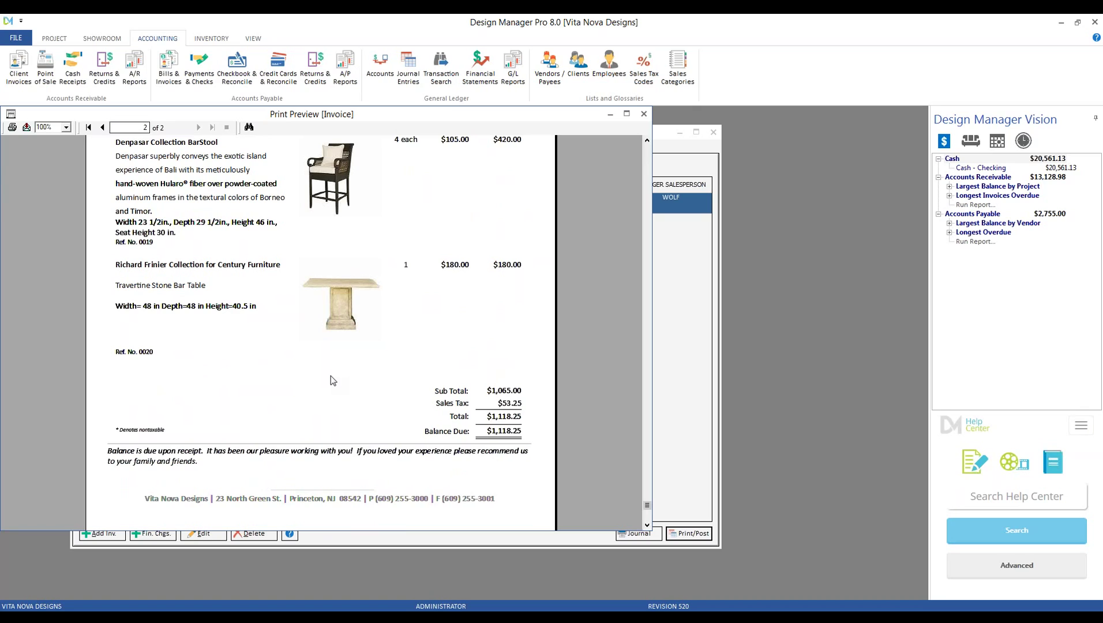
{"action": "left_click", "coordinate": [644, 113]}
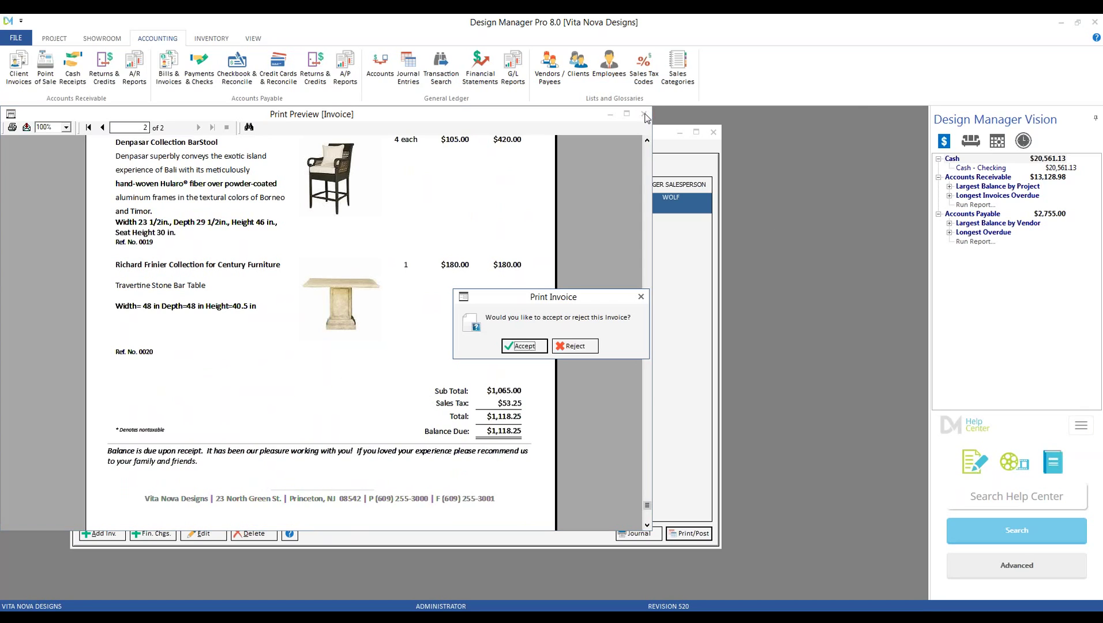
{"action": "left_click", "coordinate": [541, 347]}
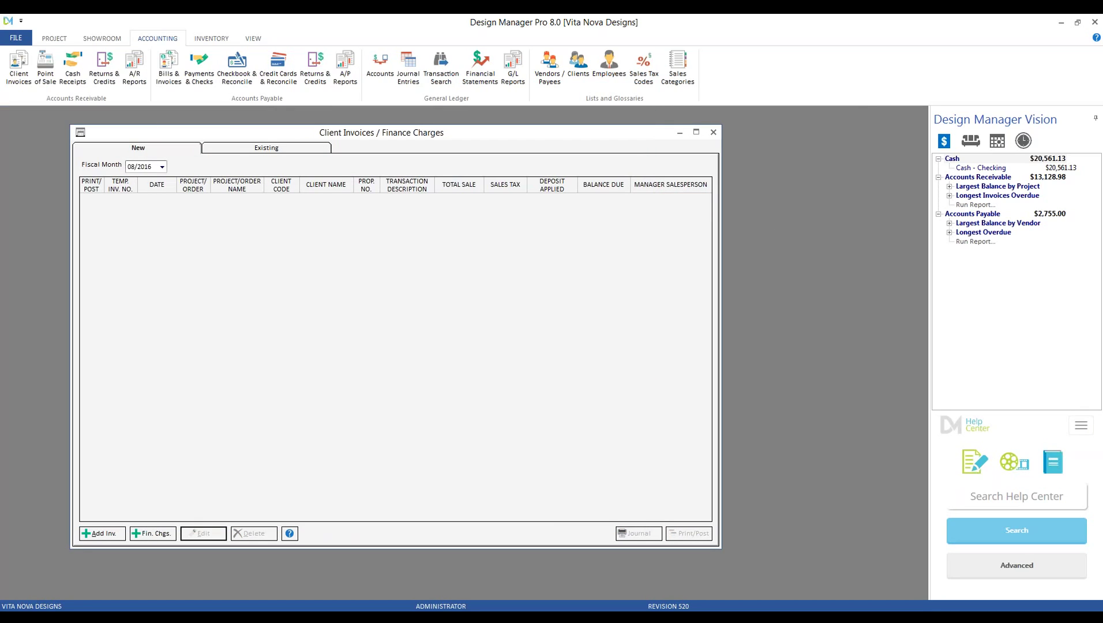